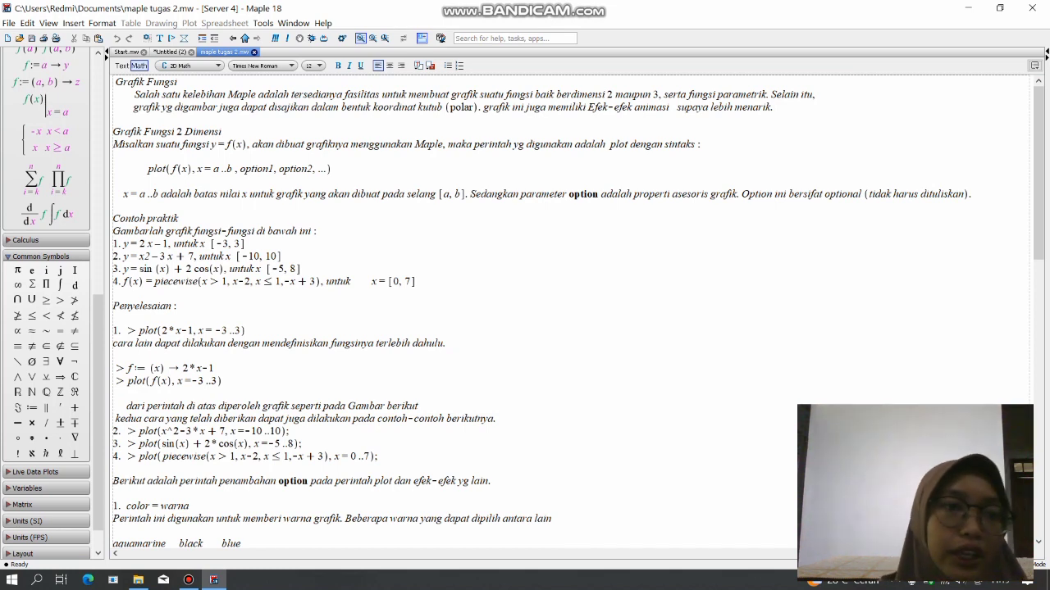
# In the Untitled (2) worksheet, plot 2*x-1 over the range x=-3..3.
pyautogui.click(170, 51)
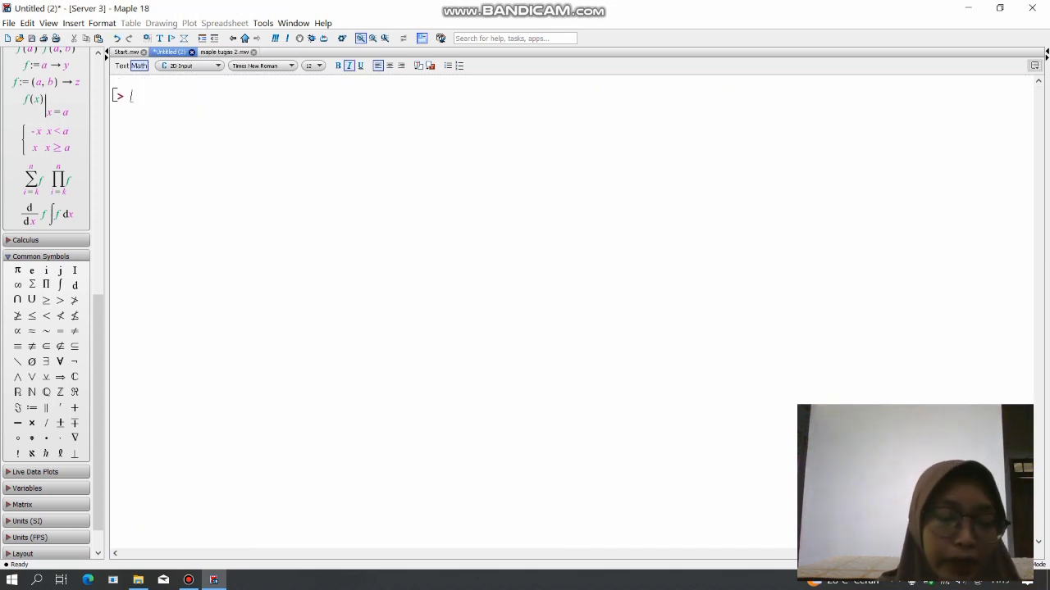
pyautogui.write('plot')
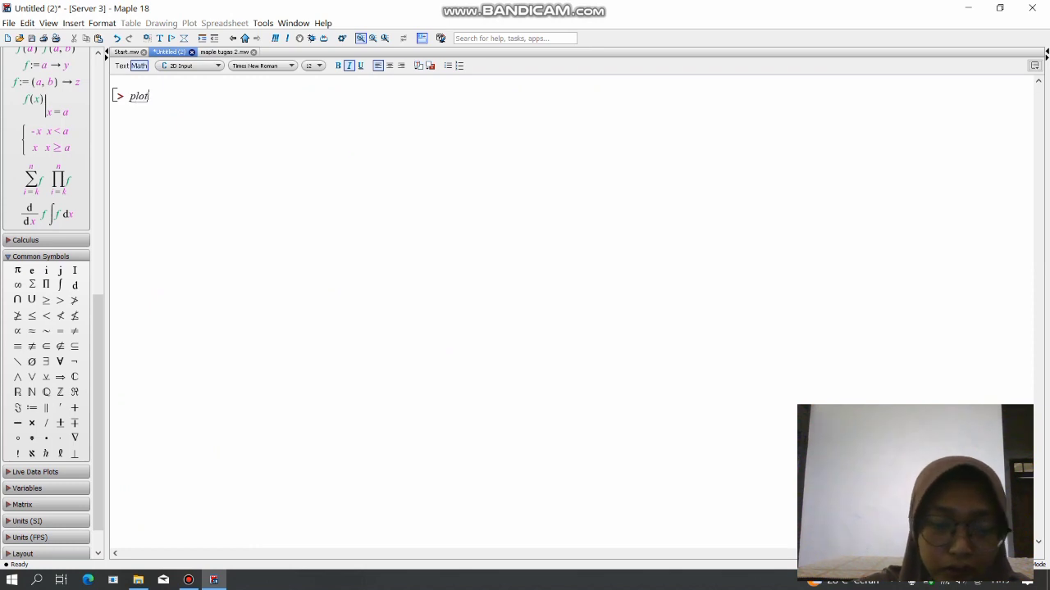
pyautogui.write('(')
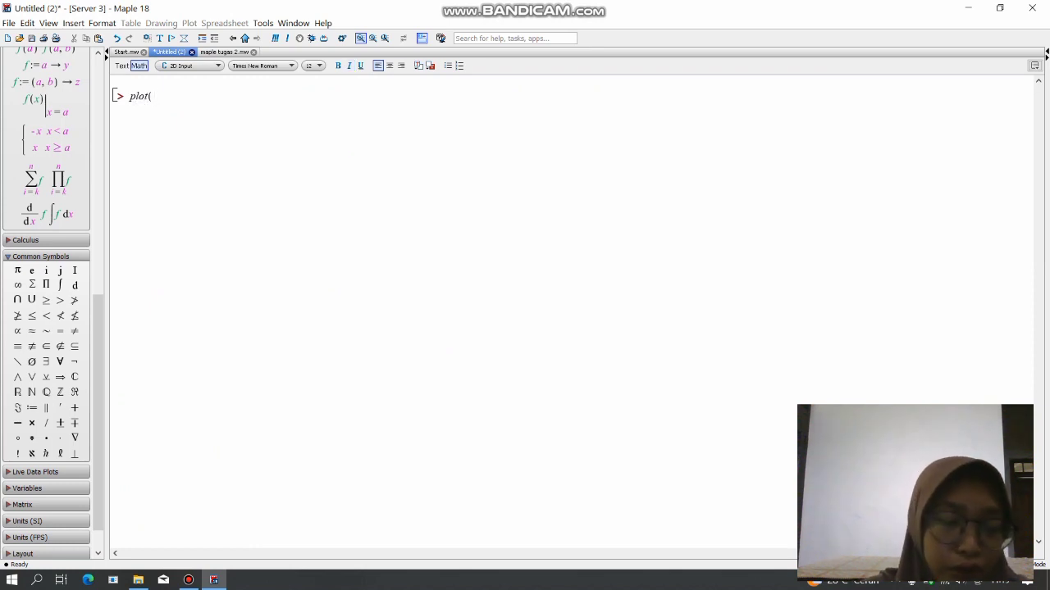
pyautogui.write('2')
pyautogui.write('*')
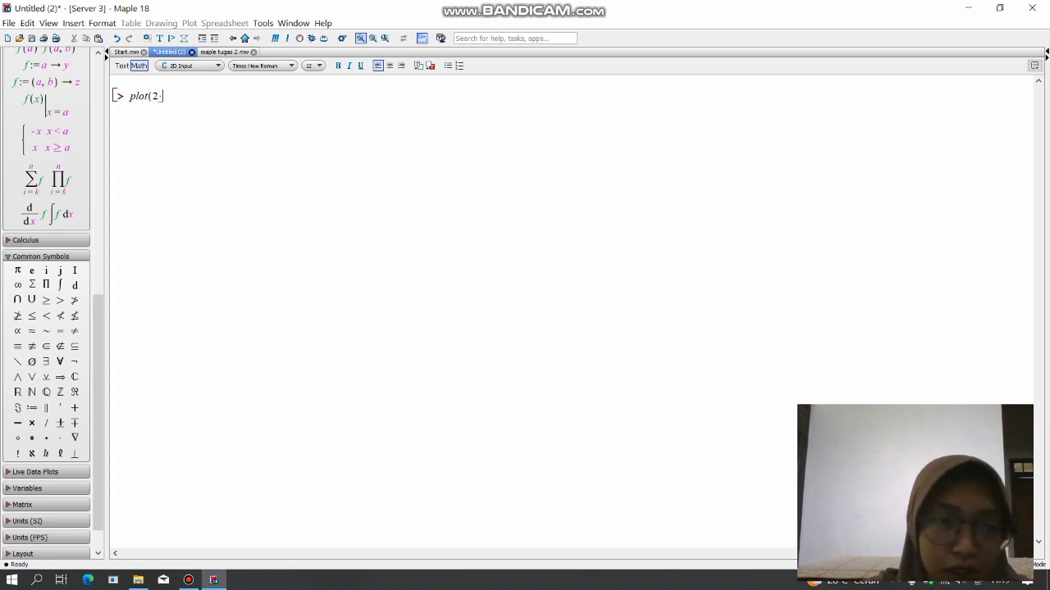
pyautogui.write('x-')
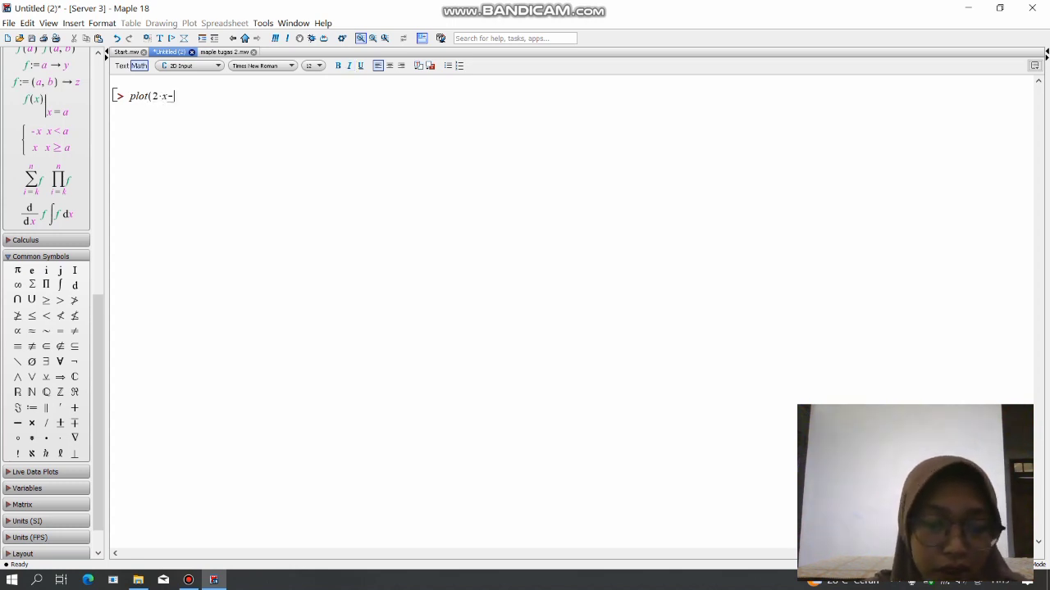
pyautogui.press('BackSpace')
pyautogui.write(' − 1')
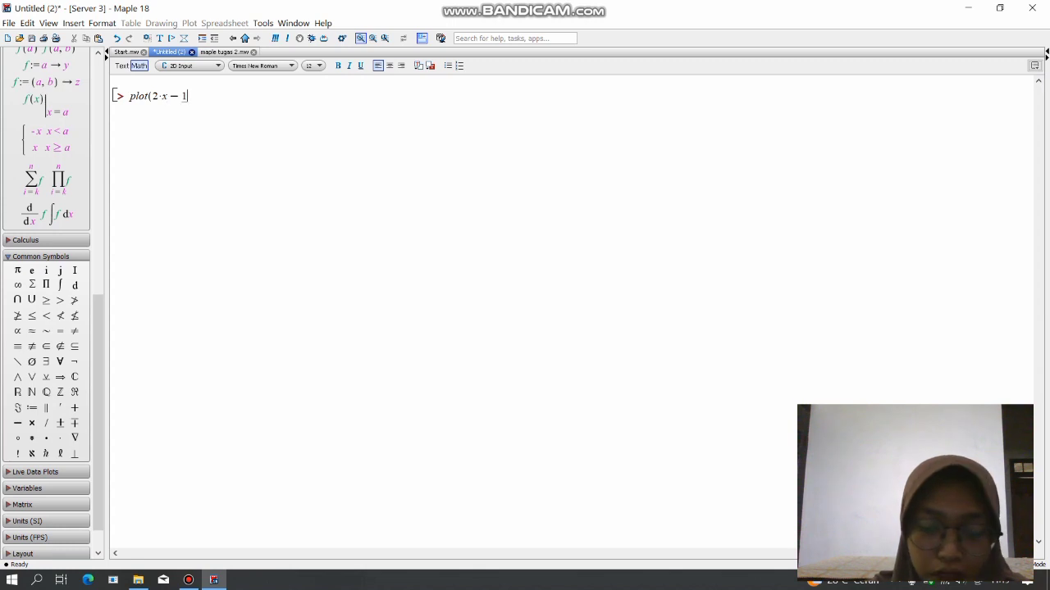
pyautogui.write(',x=-')
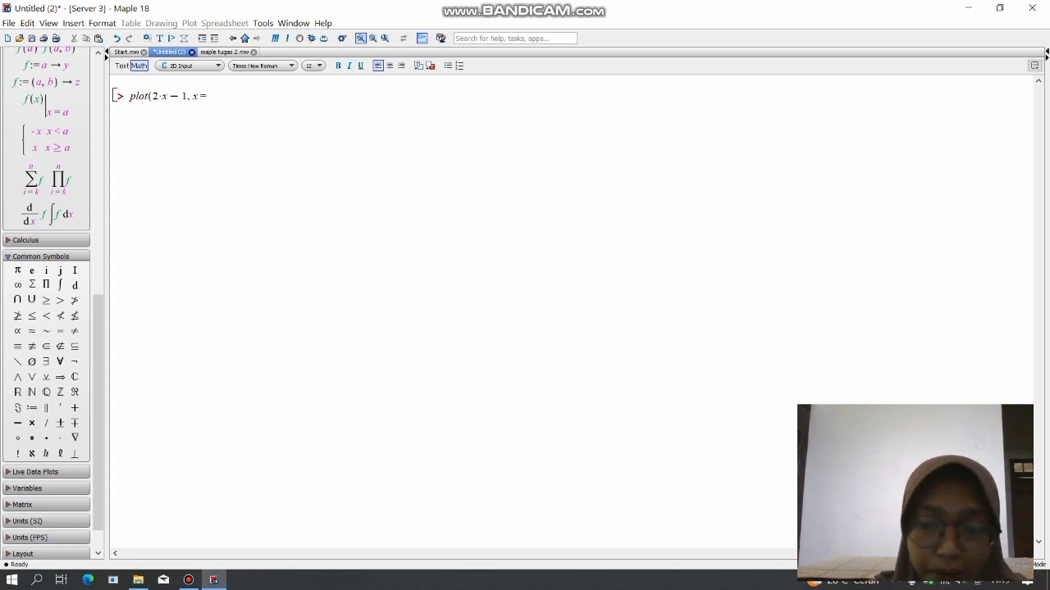
pyautogui.write('3..3')
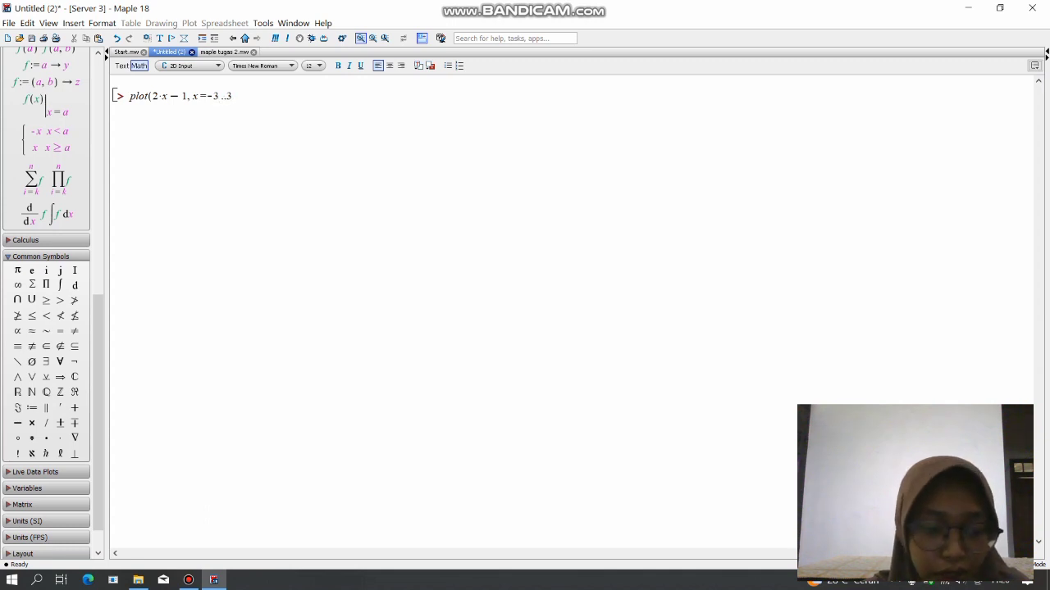
pyautogui.write(')')
pyautogui.press('Return')
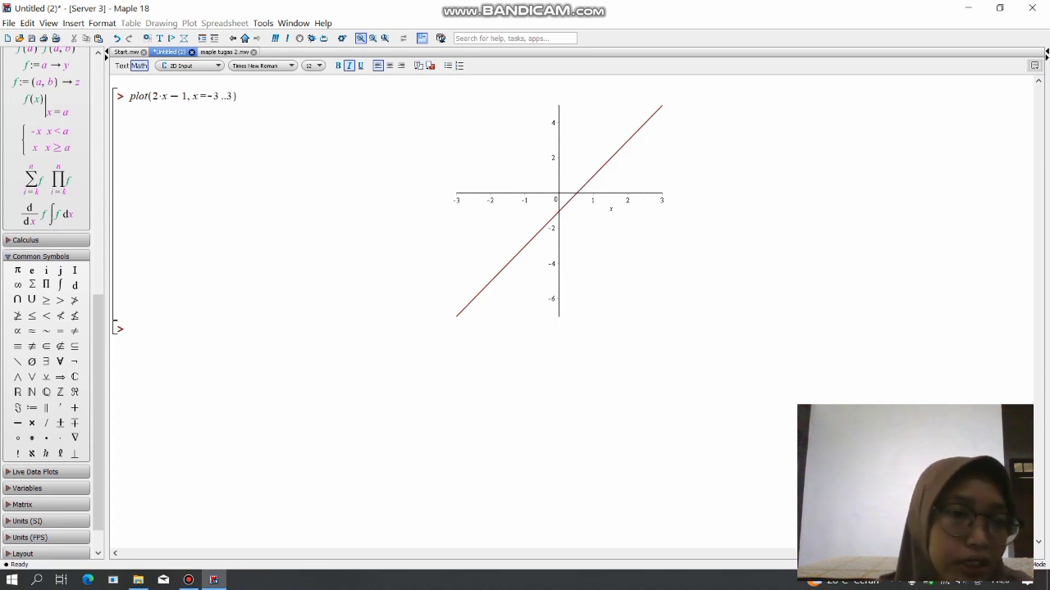
# Insert the two-variable function definition template below the plot and replace its arguments with the single variable x.
pyautogui.scroll(5, 46, 303)
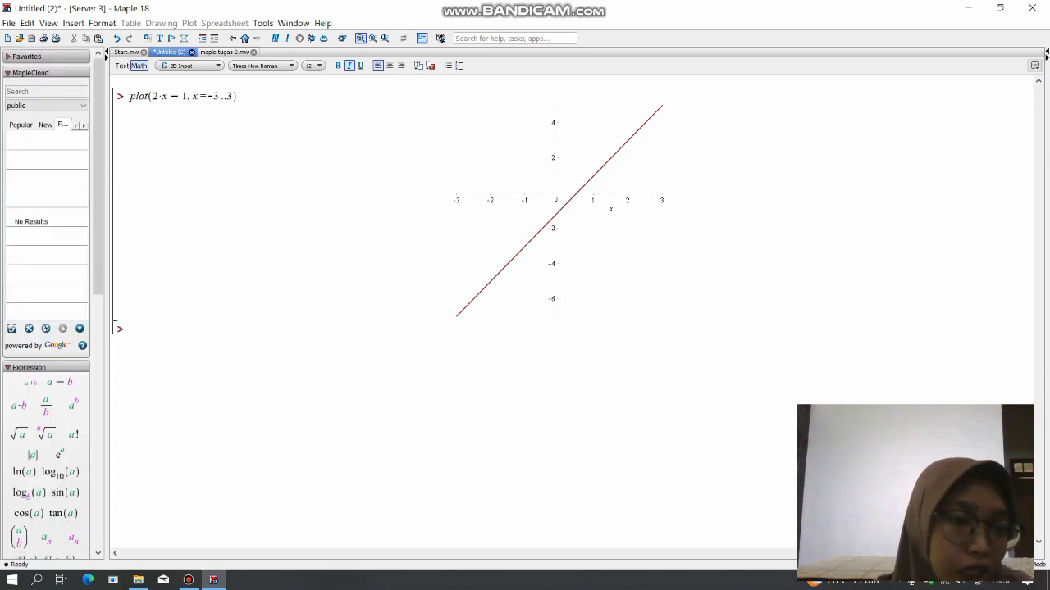
pyautogui.scroll(-5, 46, 303)
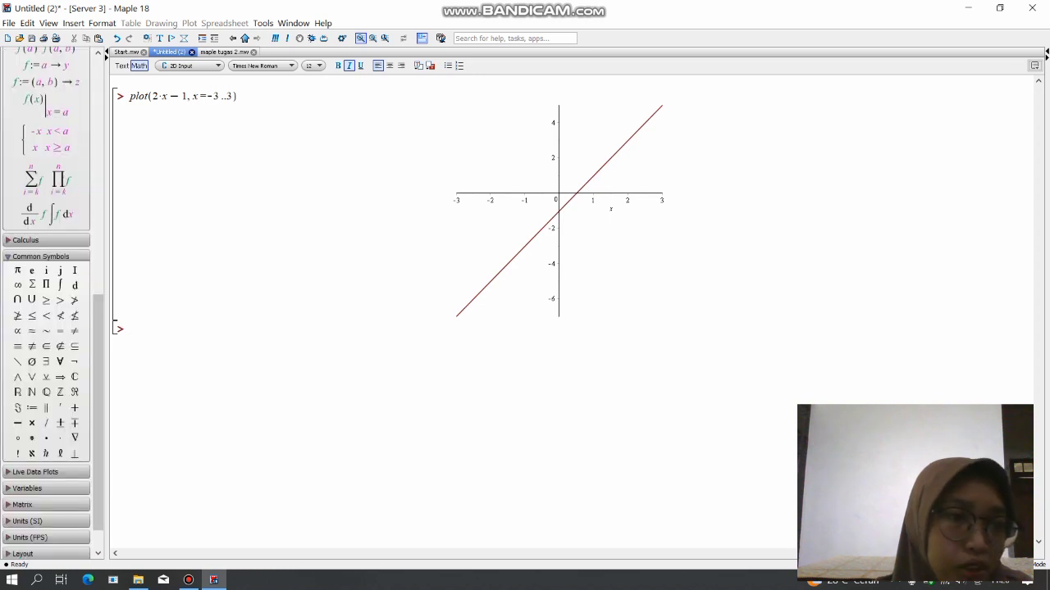
pyautogui.click(45, 82)
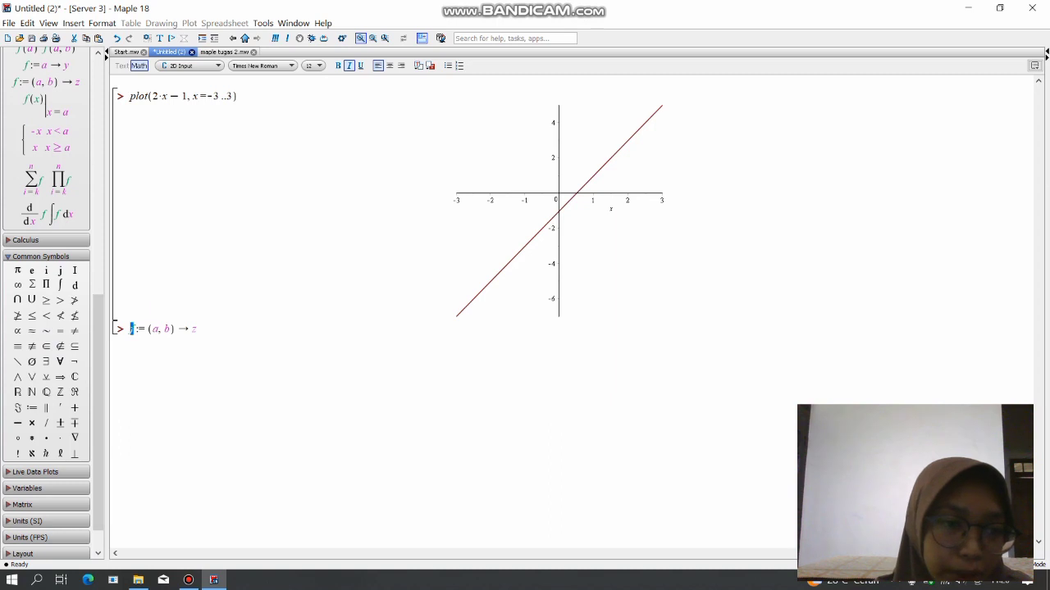
pyautogui.click(170, 328)
pyautogui.press('BackSpace')
pyautogui.press('BackSpace')
pyautogui.press('BackSpace')
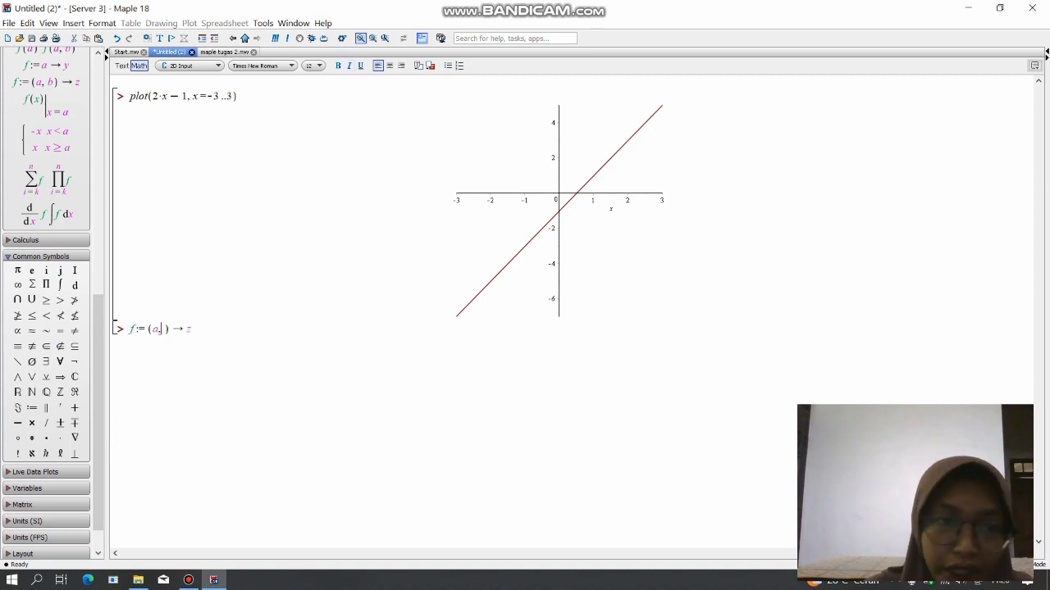
pyautogui.write('x')
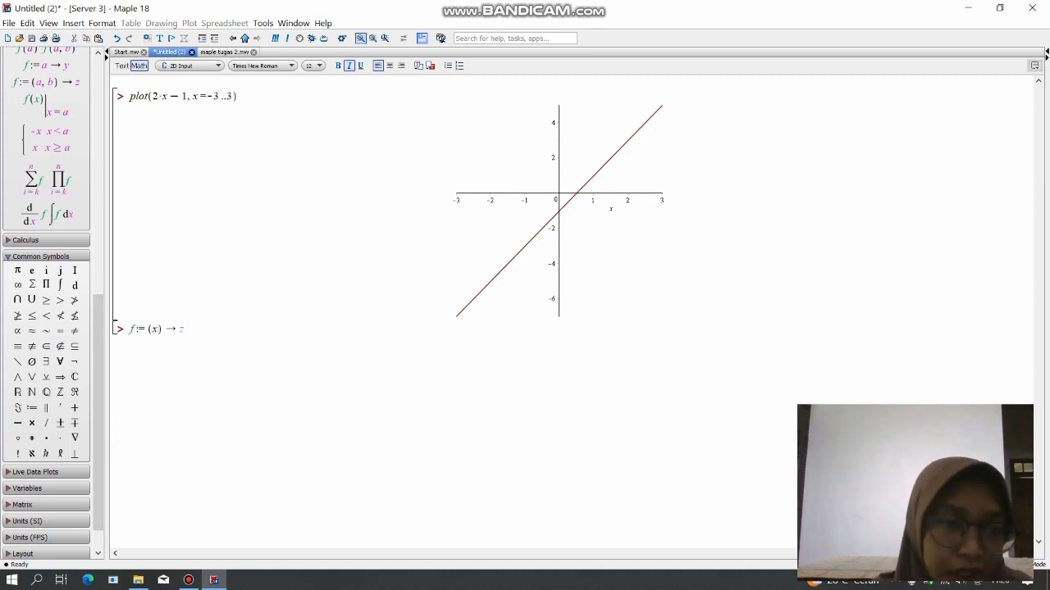
# Set the body of function f to 2*x-1 and evaluate the definition.
pyautogui.press('Tab')
pyautogui.press('BackSpace')
pyautogui.write('2')
pyautogui.write('*x')
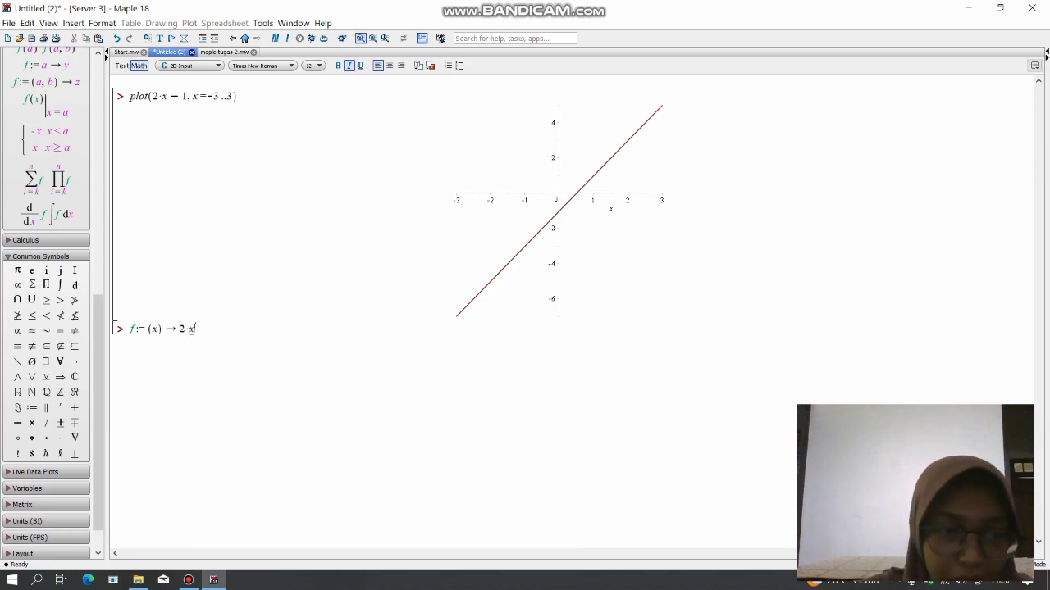
pyautogui.write('-1')
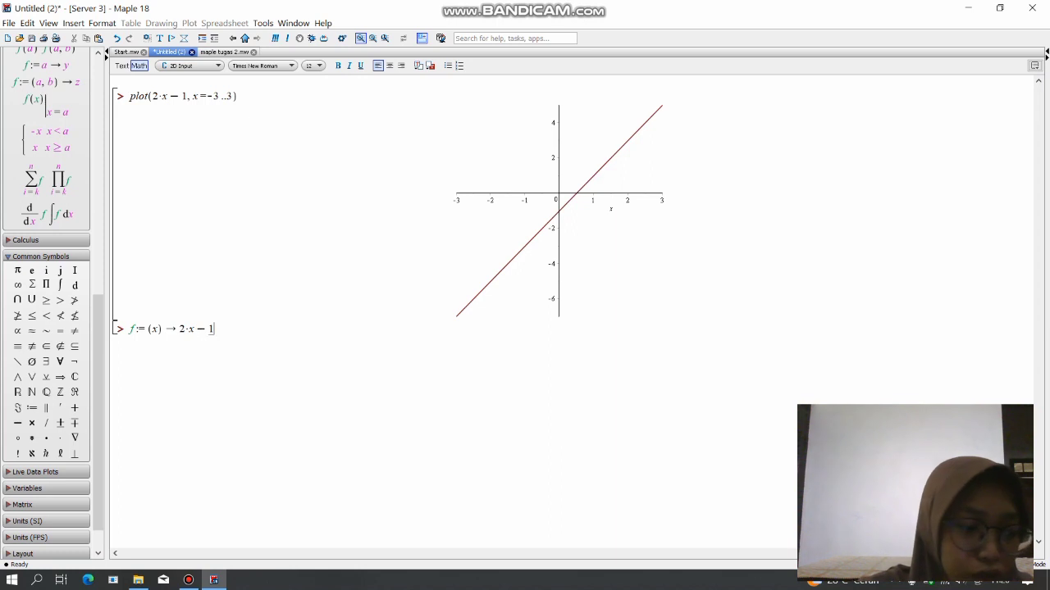
pyautogui.press('Return')
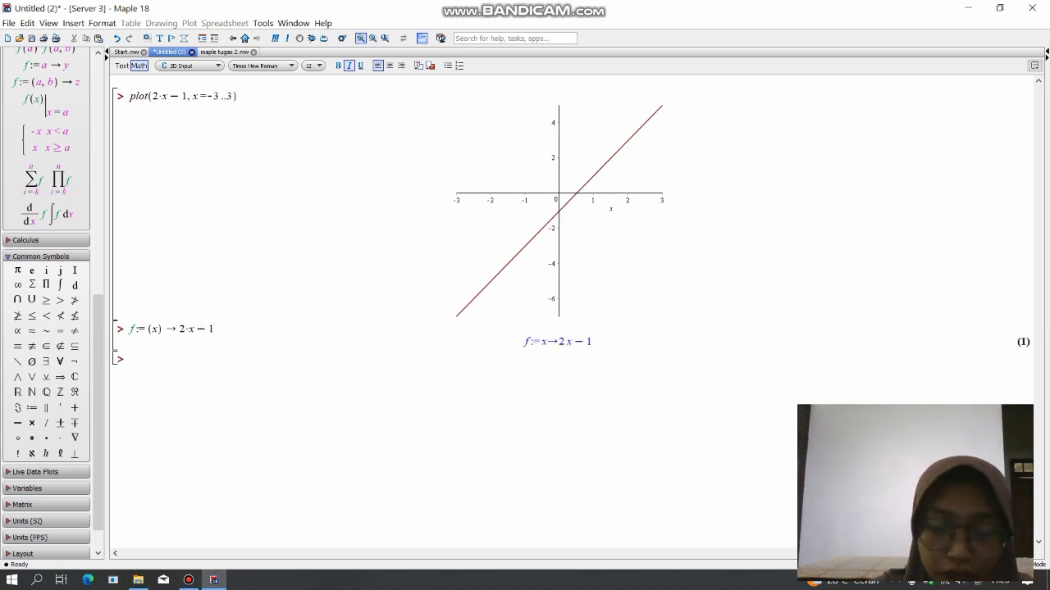
# Below the function definition, plot 2*x-1 once more over x=-3..3.
pyautogui.write('plot')
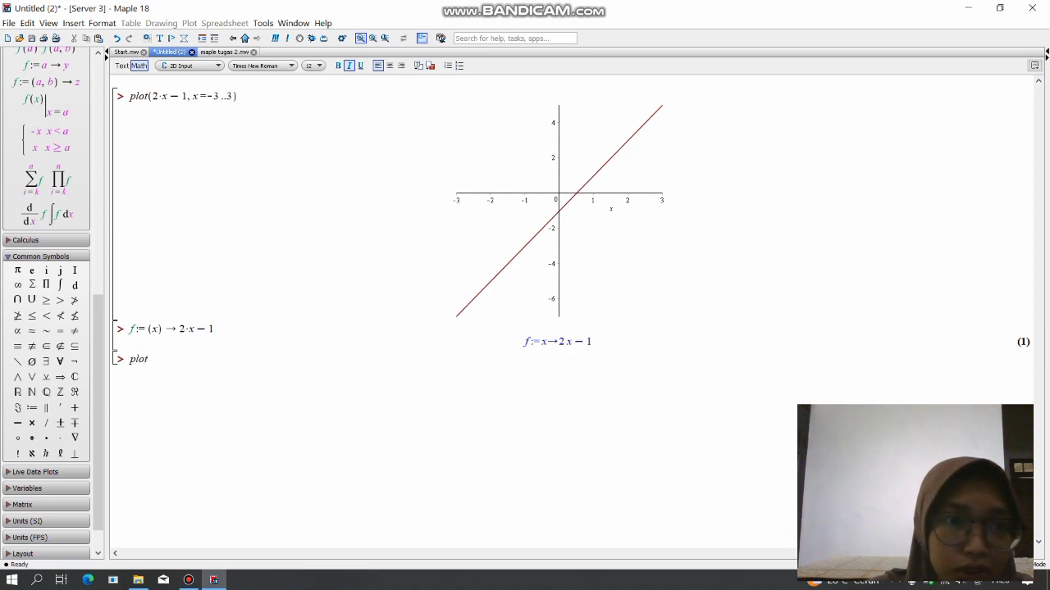
pyautogui.write('(2')
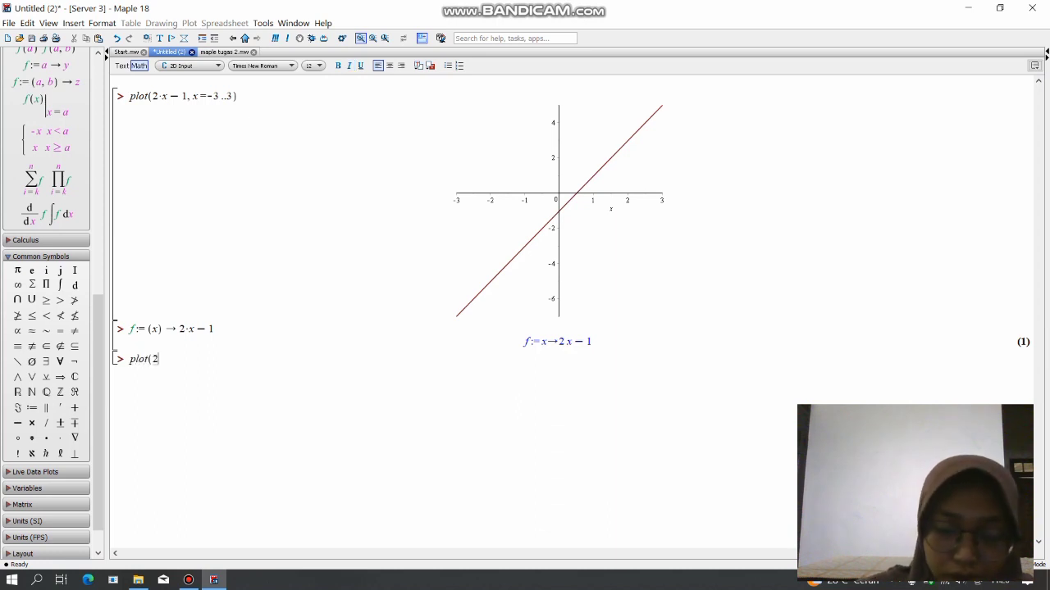
pyautogui.write('*x')
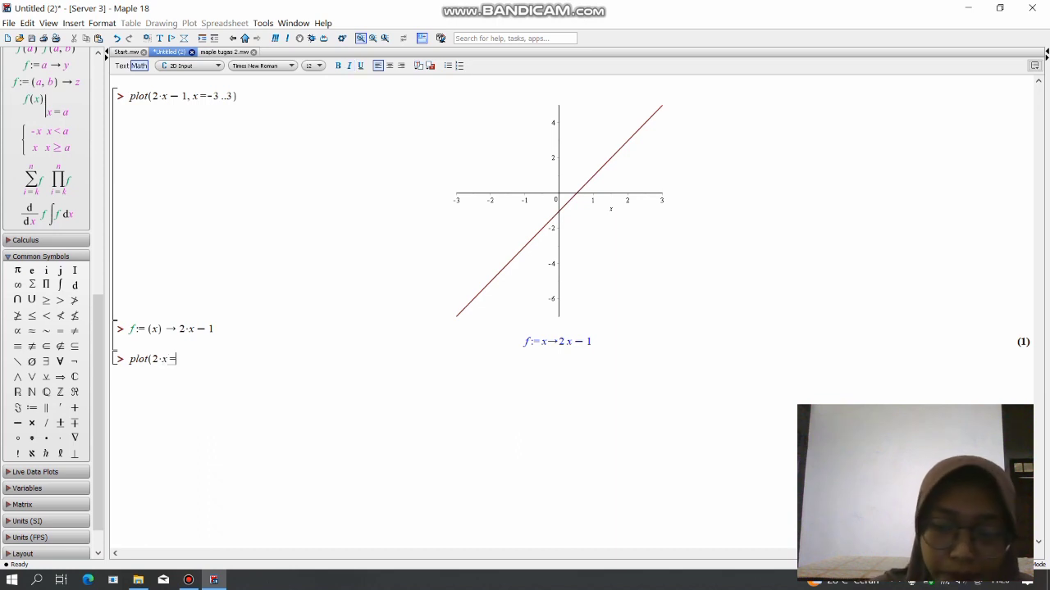
pyautogui.write('-1')
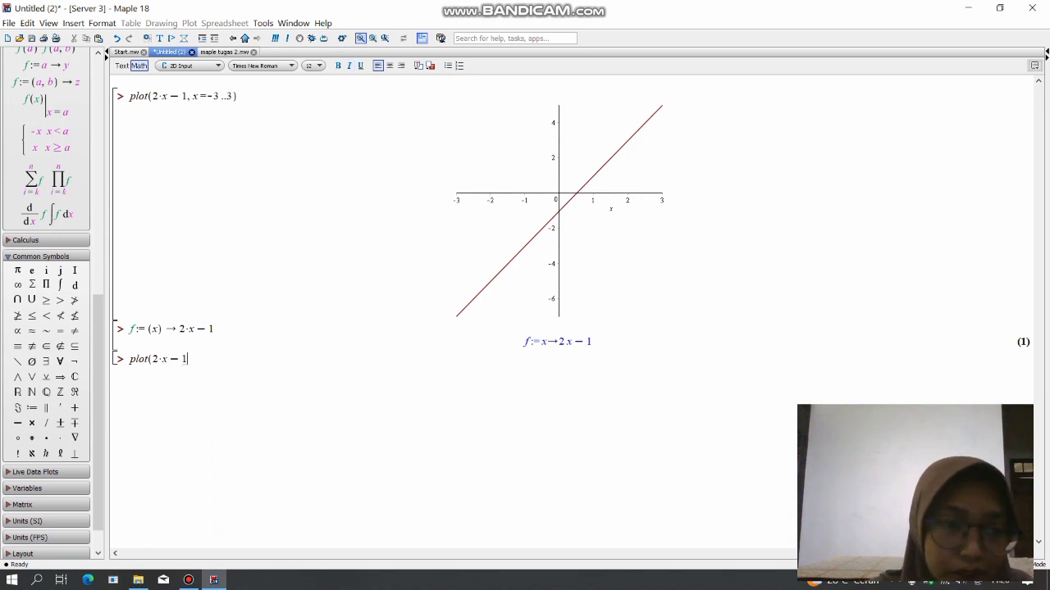
pyautogui.write(',x=')
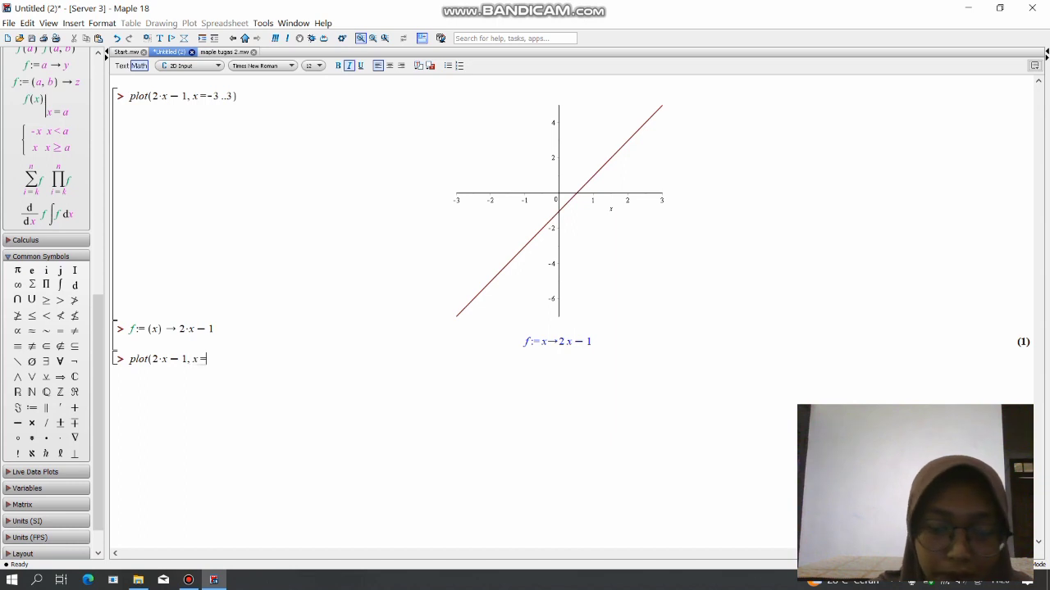
pyautogui.write('-3')
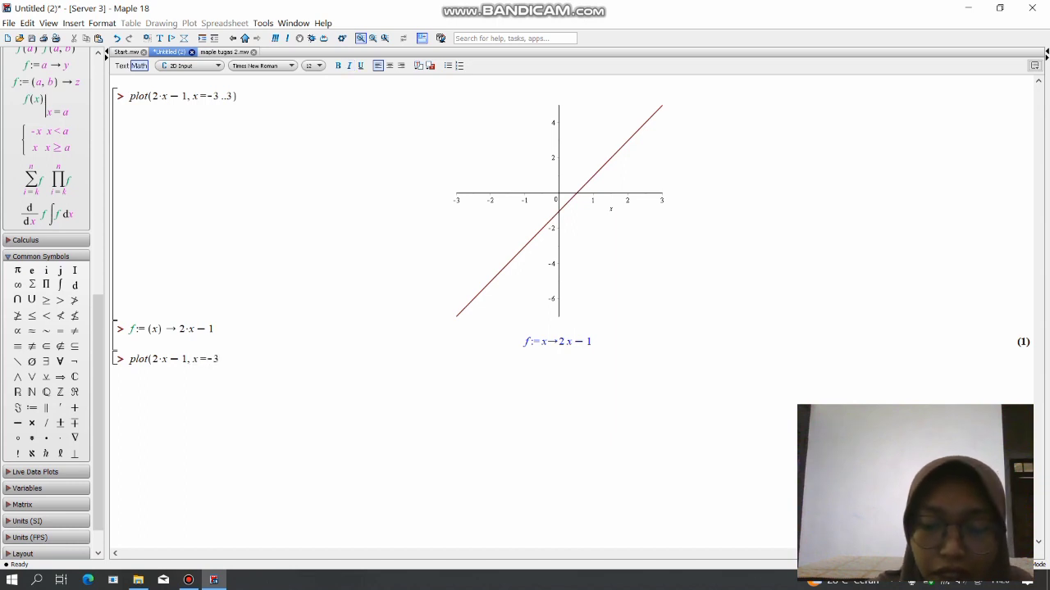
pyautogui.write('..3')
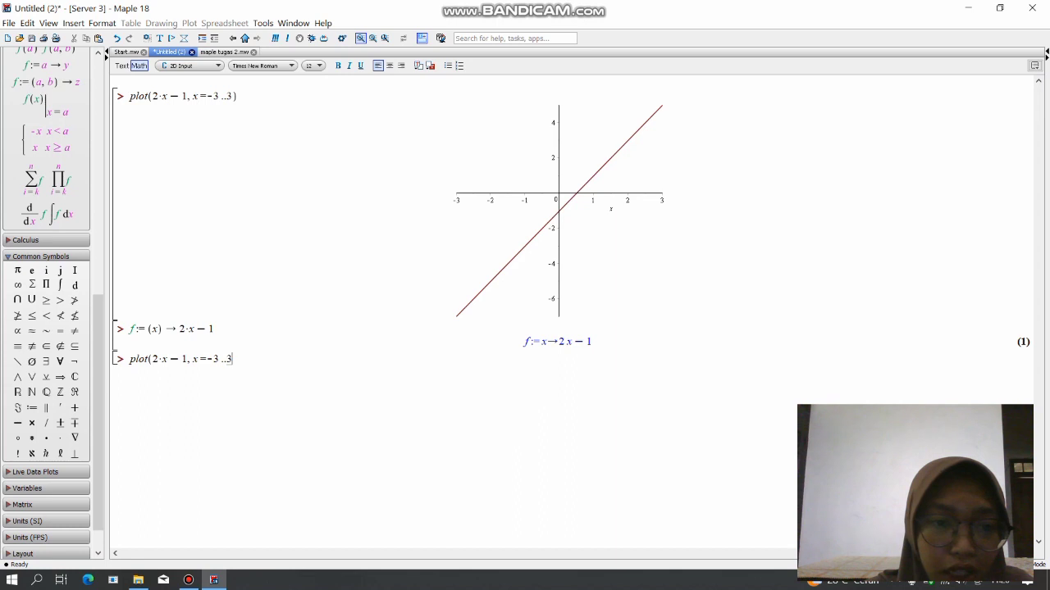
pyautogui.write(')')
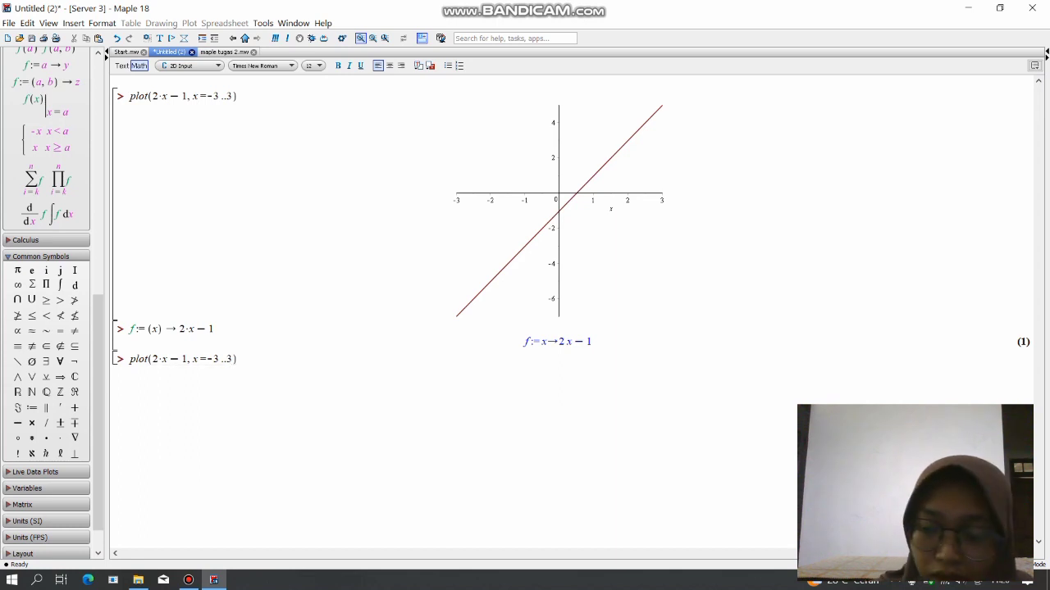
pyautogui.press('Return')
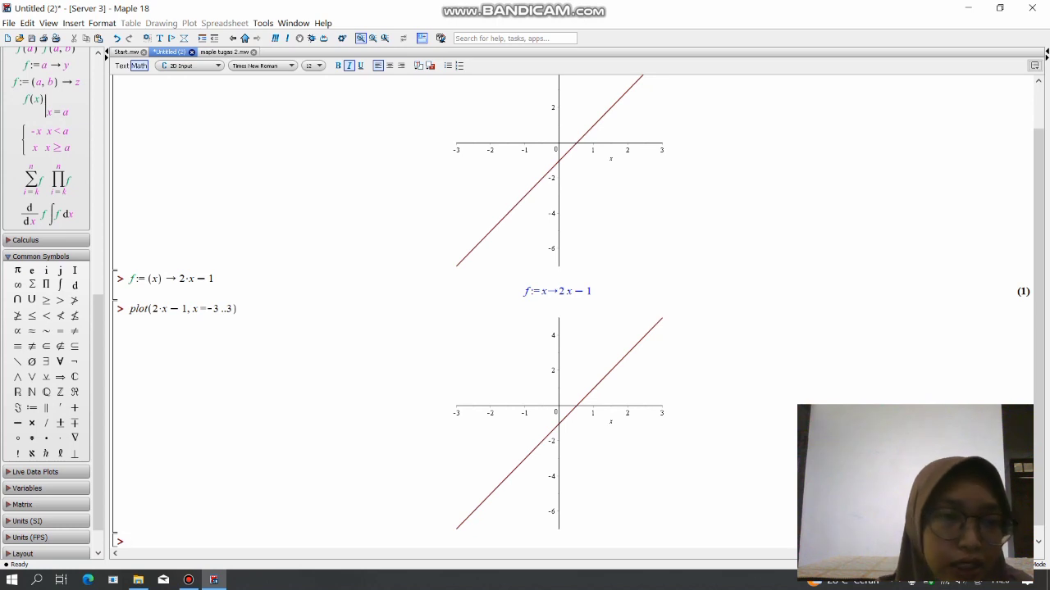
# Check the second exercise in maple tugas 2.mw and begin a new plot command in Untitled (2) with x squared.
pyautogui.click(225, 52)
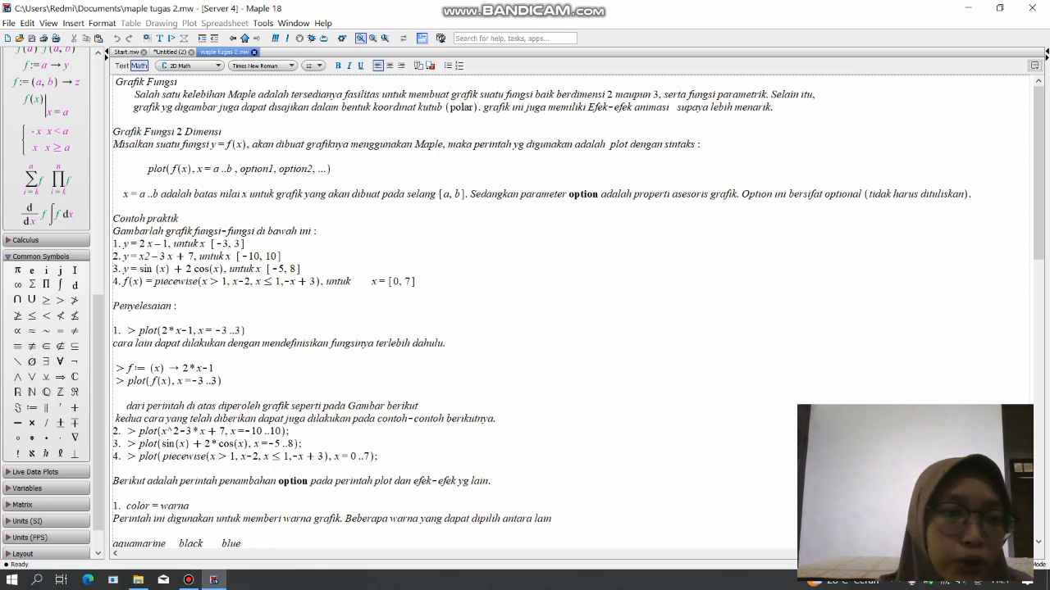
pyautogui.click(170, 51)
pyautogui.write('plot')
pyautogui.press('BackSpace')
pyautogui.write('t(')
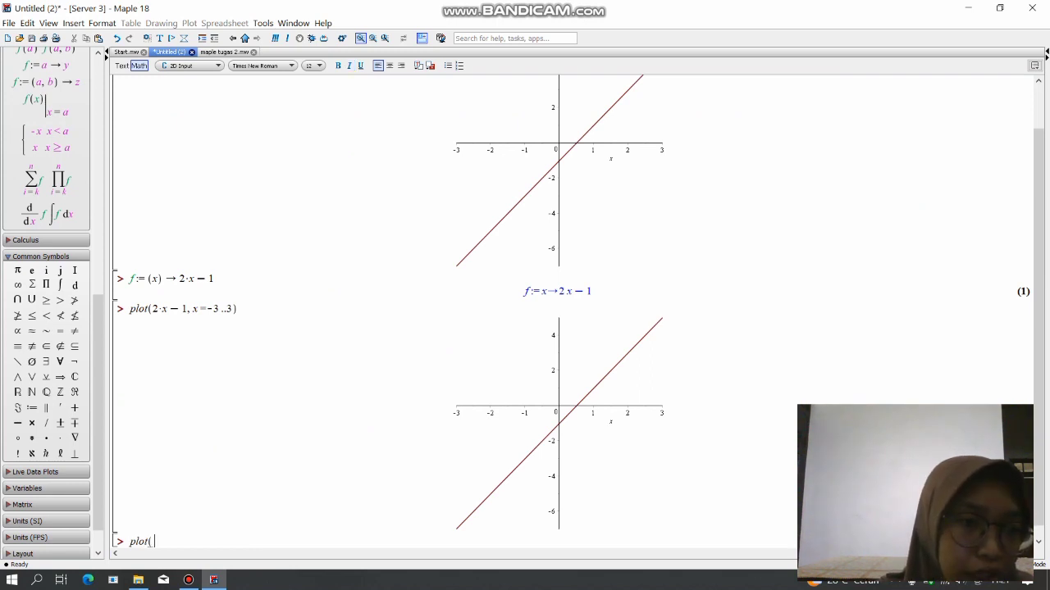
pyautogui.click(59, 454)
pyautogui.write('2')
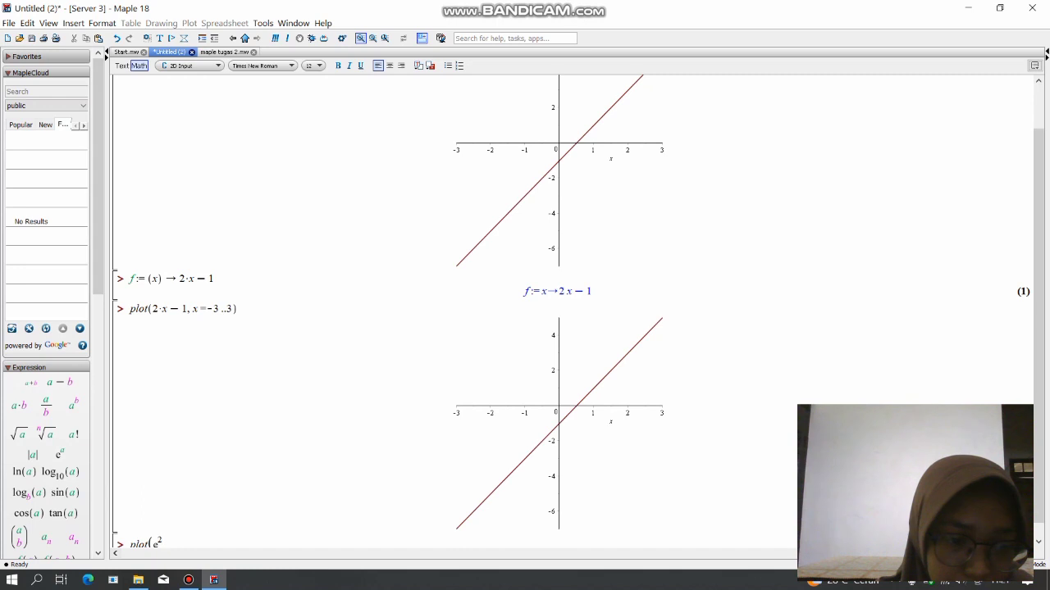
pyautogui.press('Left')
pyautogui.press('Left')
pyautogui.press('BackSpace')
pyautogui.write('x')
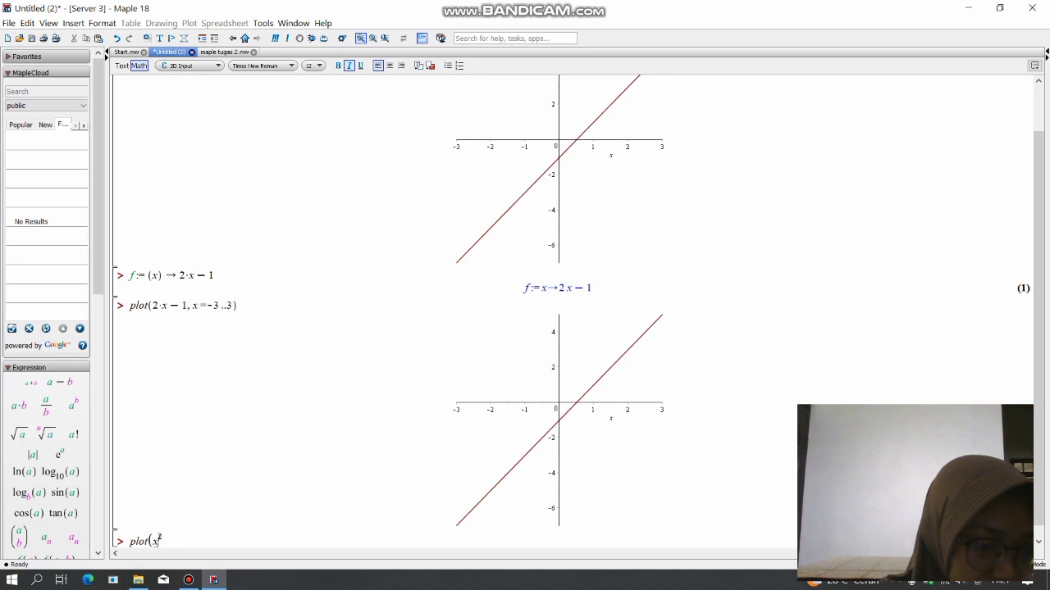
# Append -3*x after the x squared term in the new plot command, keeping it at baseline level outside the exponent.
pyautogui.write('-3')
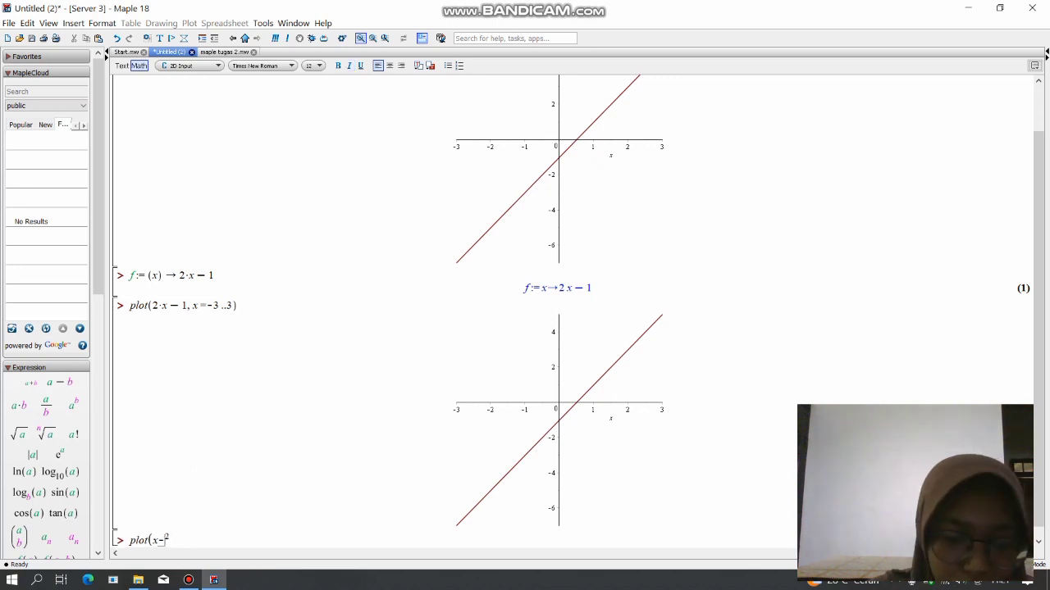
pyautogui.write('-')
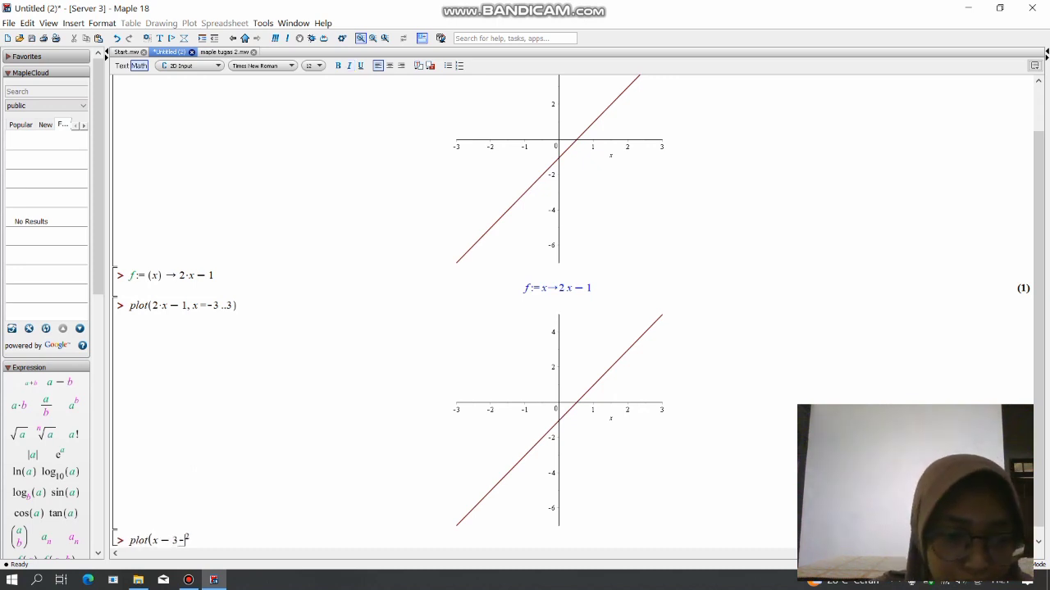
pyautogui.press('BackSpace')
pyautogui.press('BackSpace')
pyautogui.press('BackSpace')
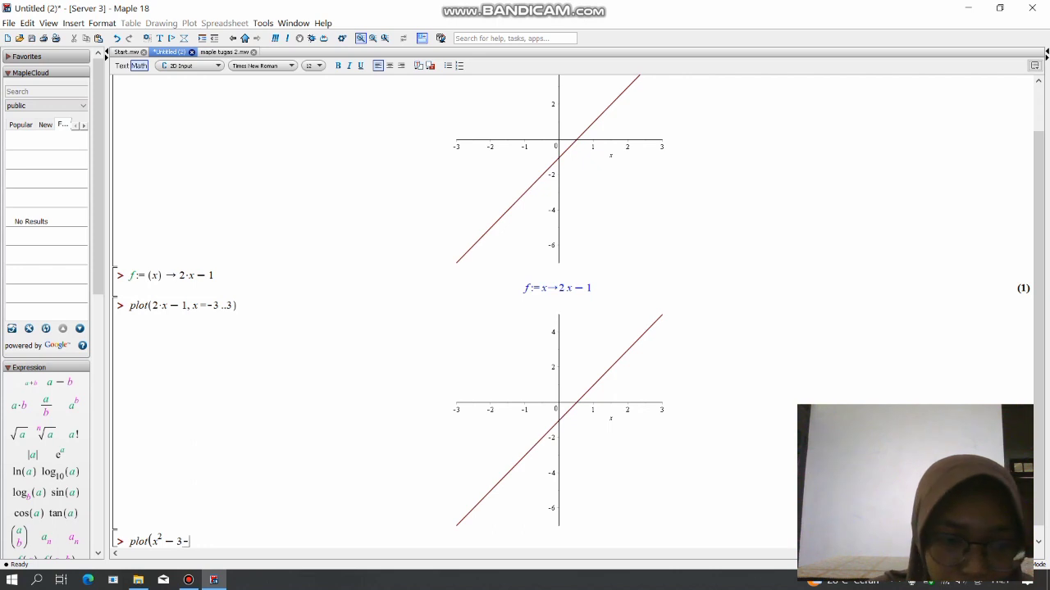
pyautogui.write('*')
pyautogui.write('x')
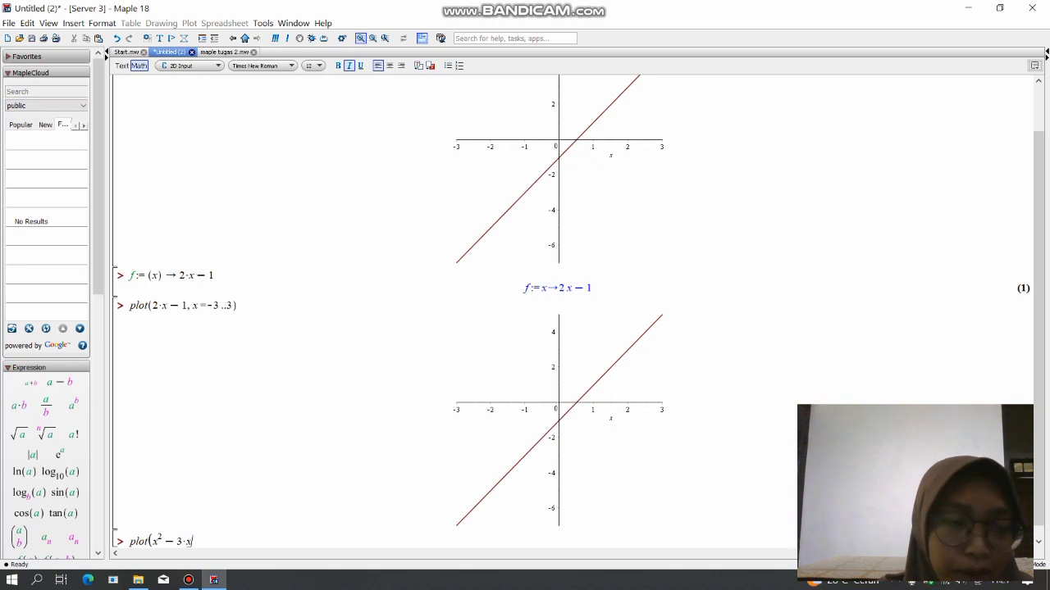
# Check the second exercise in maple tugas 2.mw, add +7 and the range x=-10..10 to the quadratic plot command, and evaluate it.
pyautogui.click(225, 51)
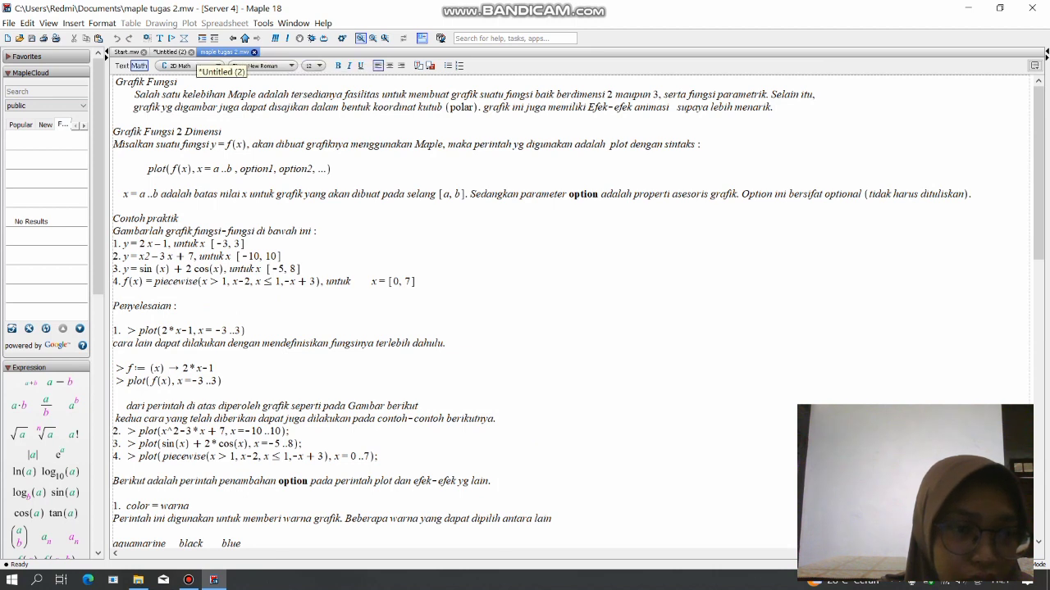
pyautogui.click(172, 52)
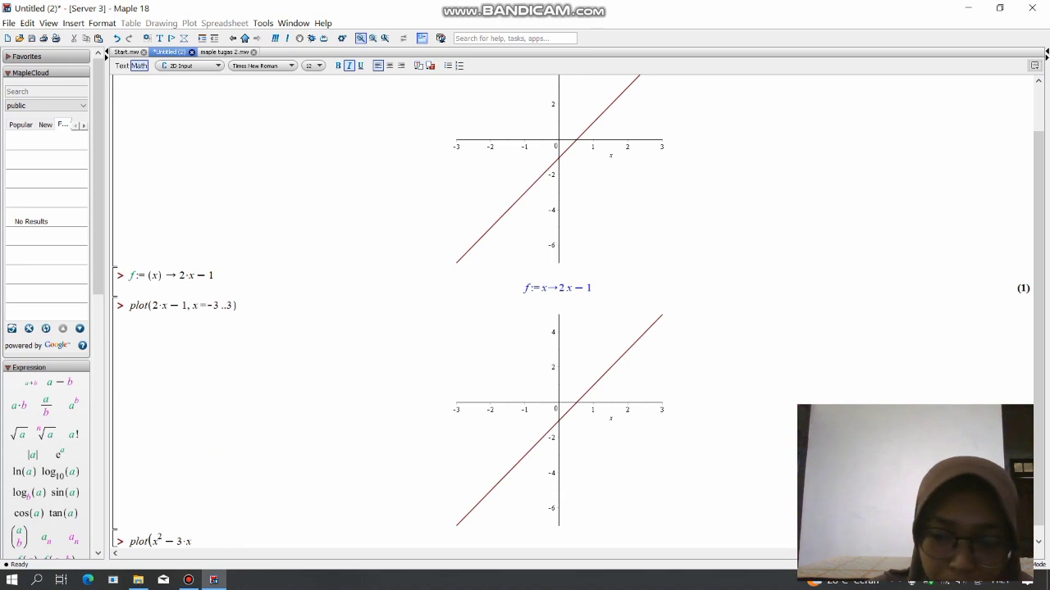
pyautogui.write('+ ')
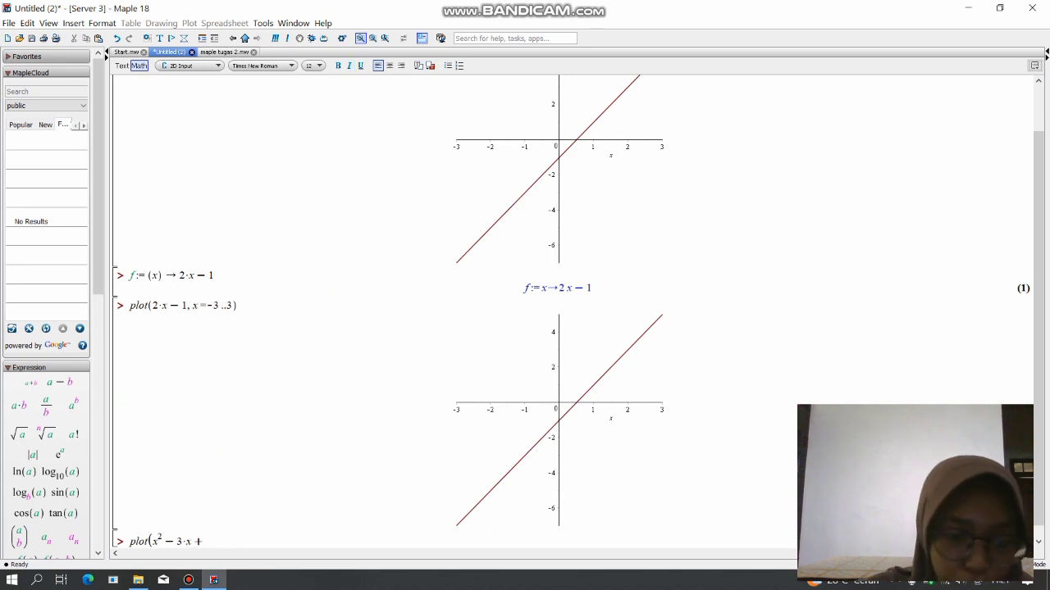
pyautogui.write('7, x = -1-')
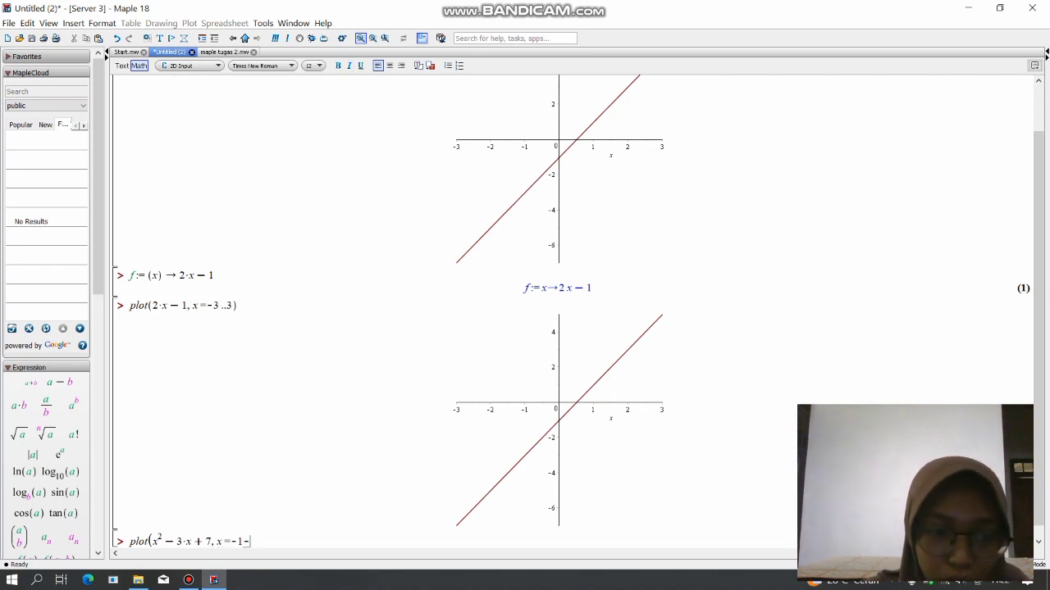
pyautogui.press('BackSpace')
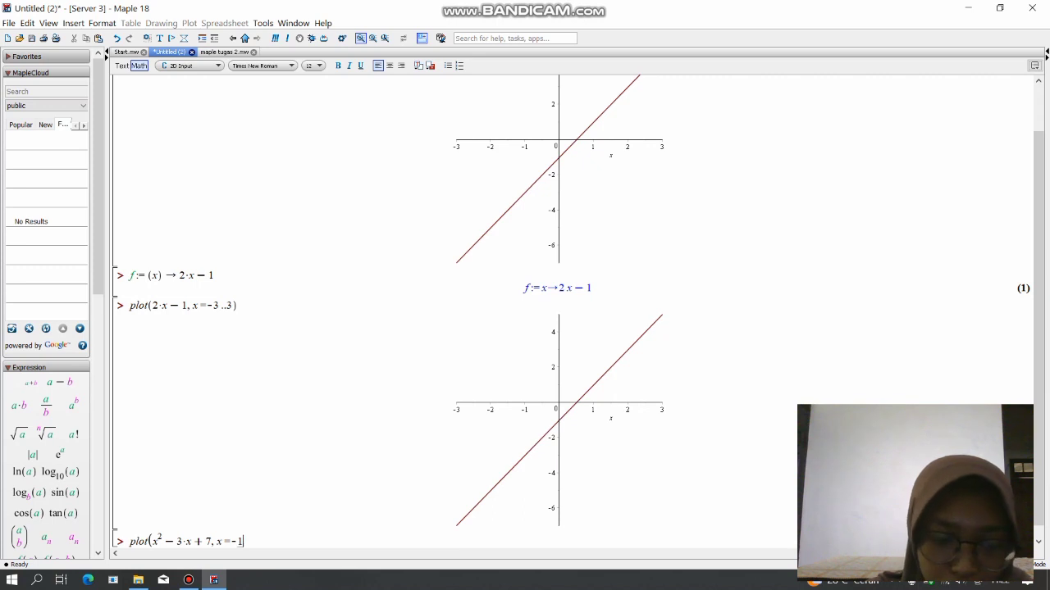
pyautogui.write('0')
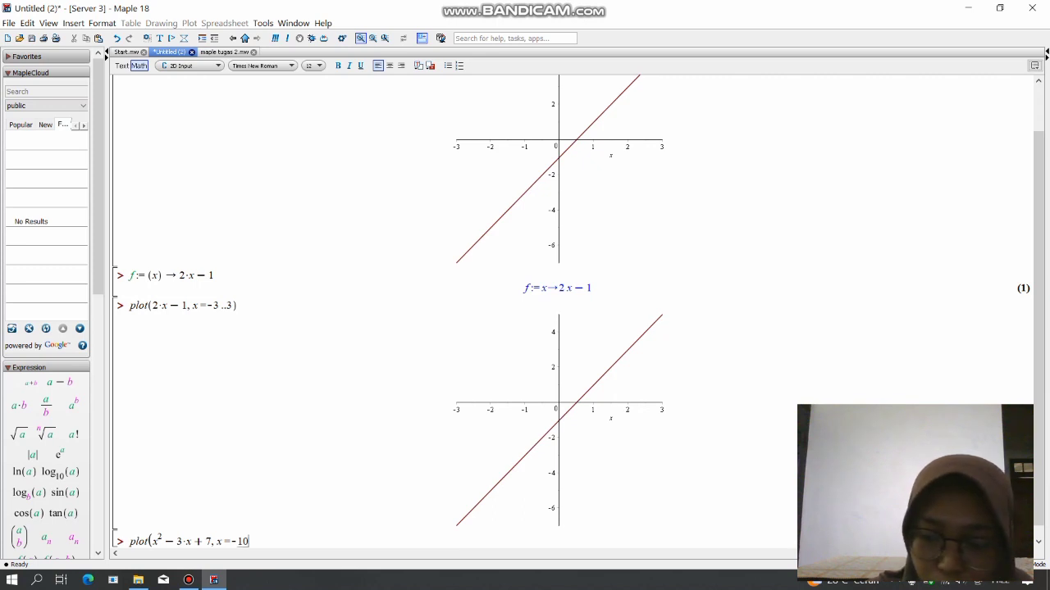
pyautogui.write(' ..10')
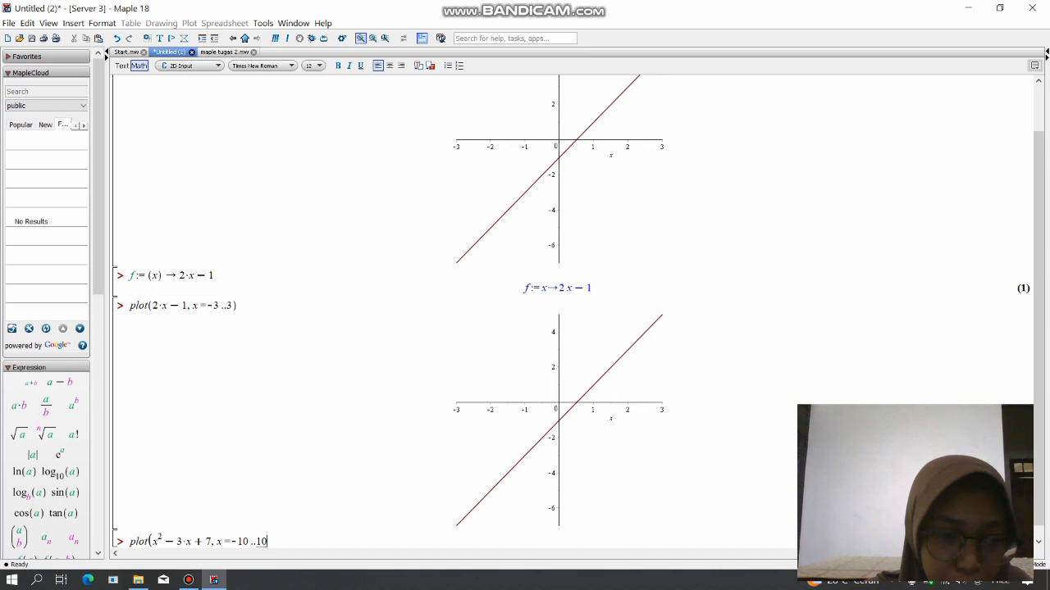
pyautogui.write(')')
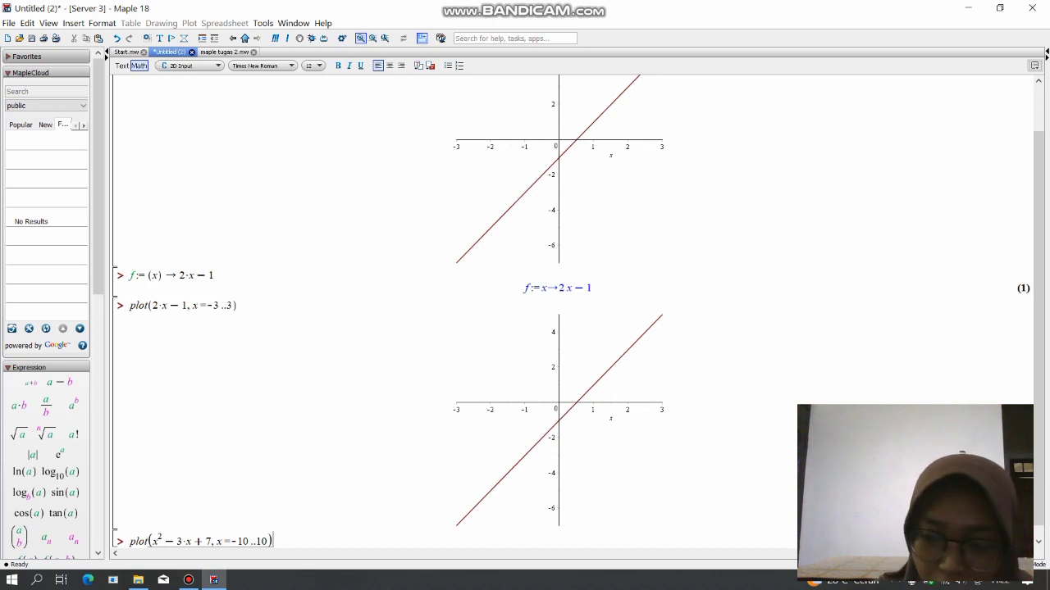
pyautogui.press('Return')
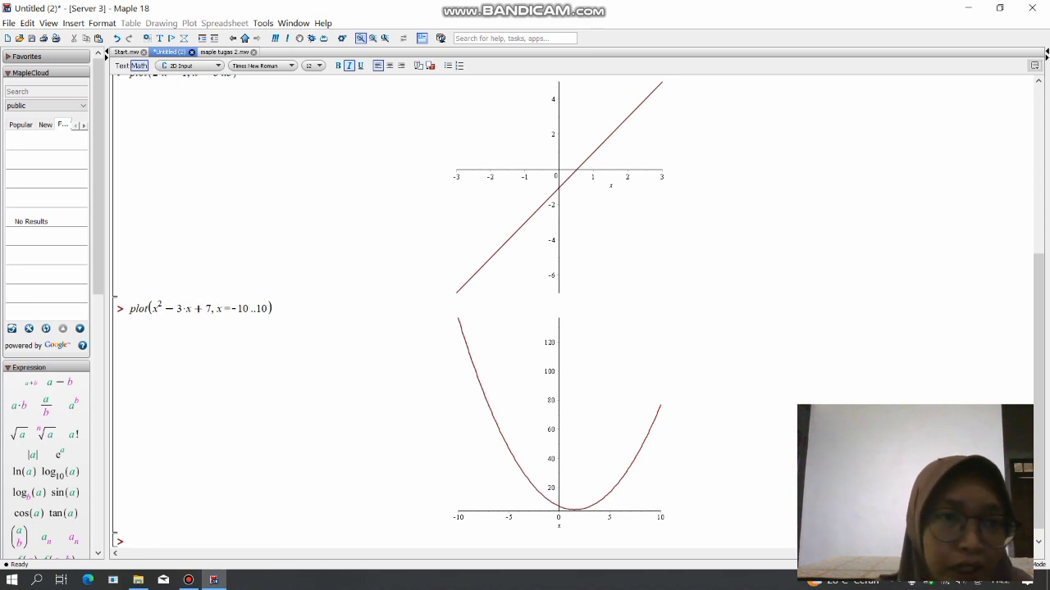
# Check the third exercise in maple tugas 2.mw and start a plot command in Untitled (2) with sin(x)+2*cos(x).
pyautogui.click(225, 51)
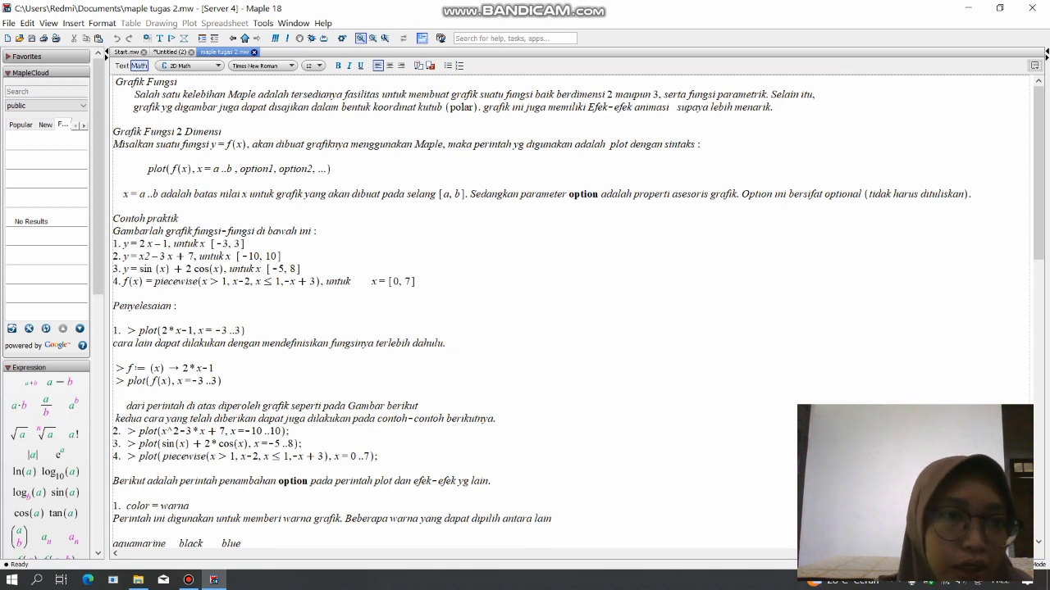
pyautogui.click(170, 51)
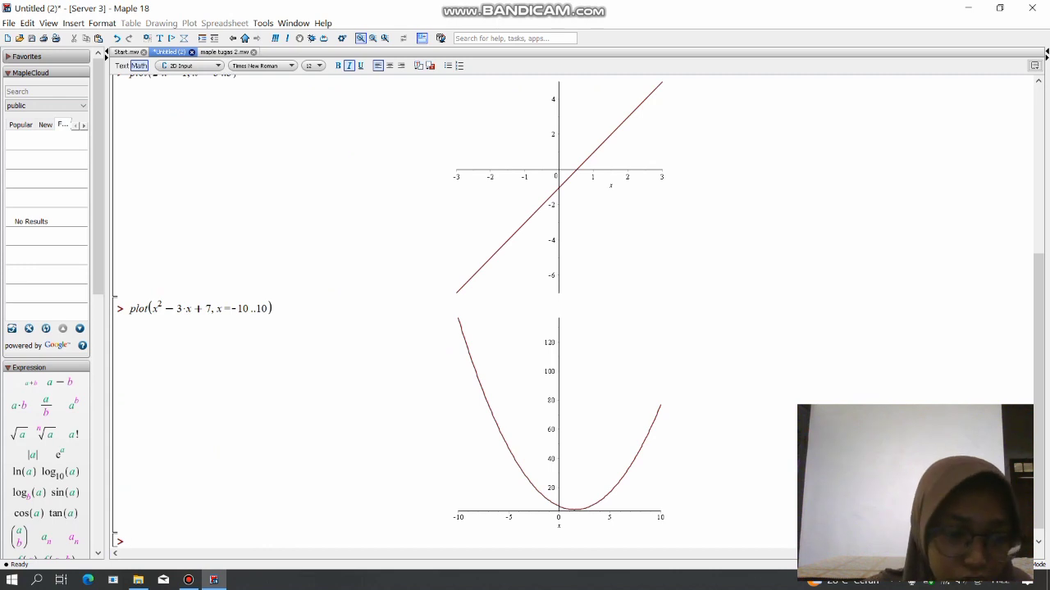
pyautogui.write('p')
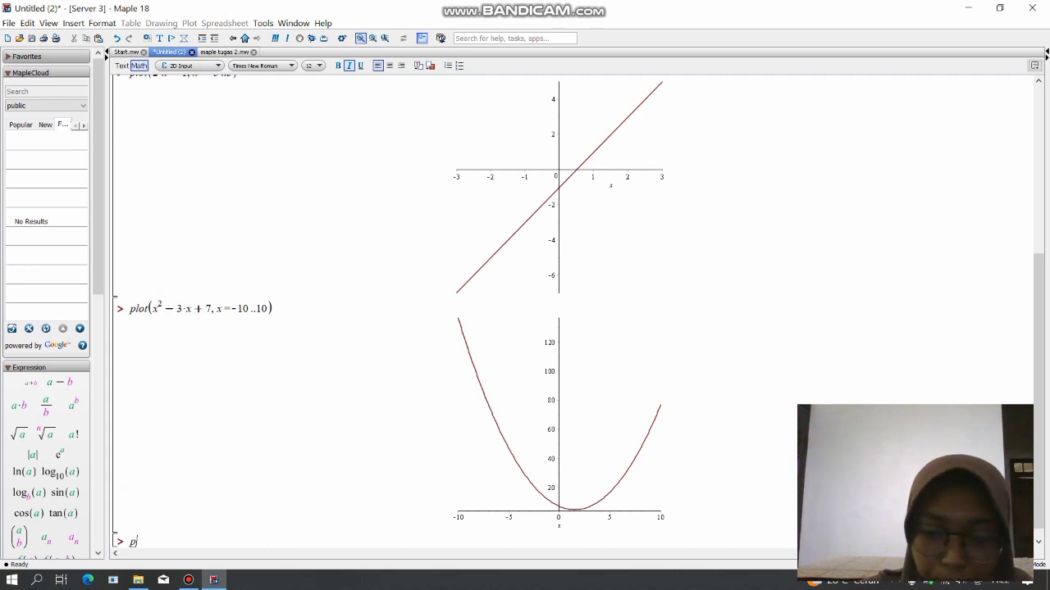
pyautogui.write('lot(')
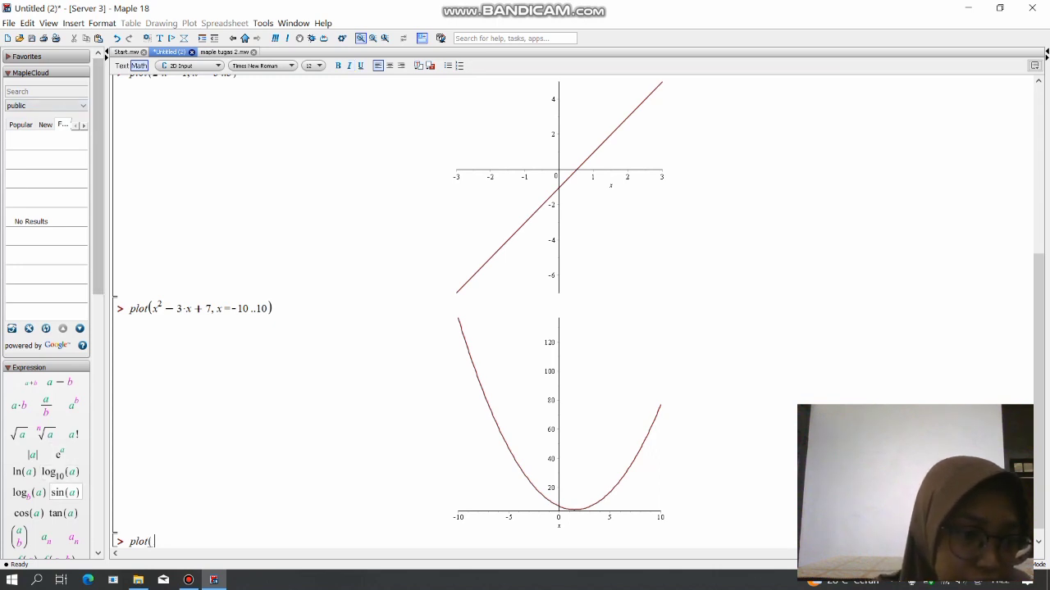
pyautogui.click(65, 492)
pyautogui.write('x')
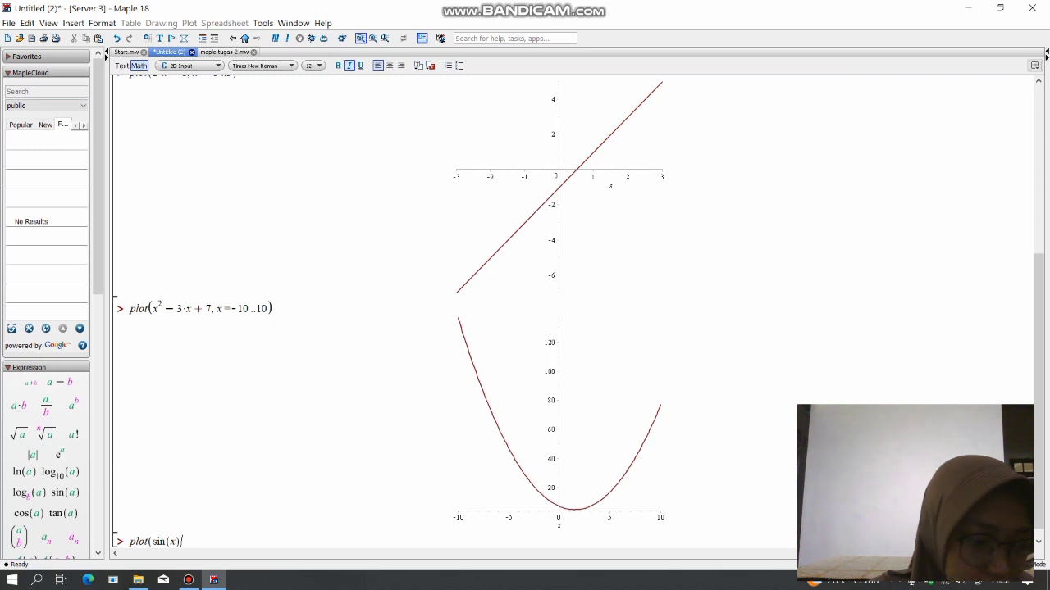
pyautogui.press('Right')
pyautogui.write('+ 2')
pyautogui.write(',')
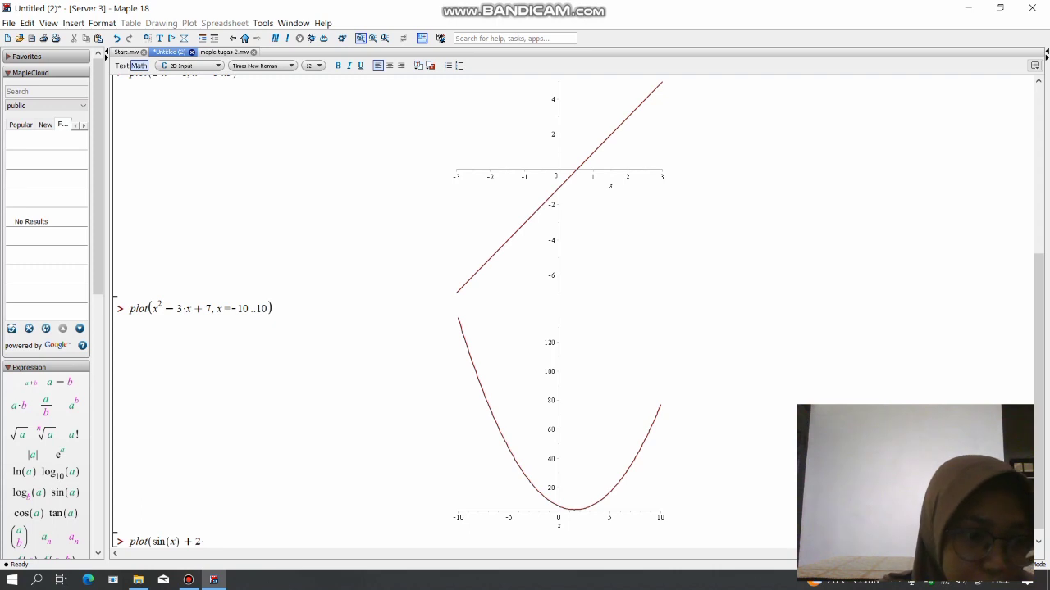
pyautogui.click(30, 514)
pyautogui.write('x')
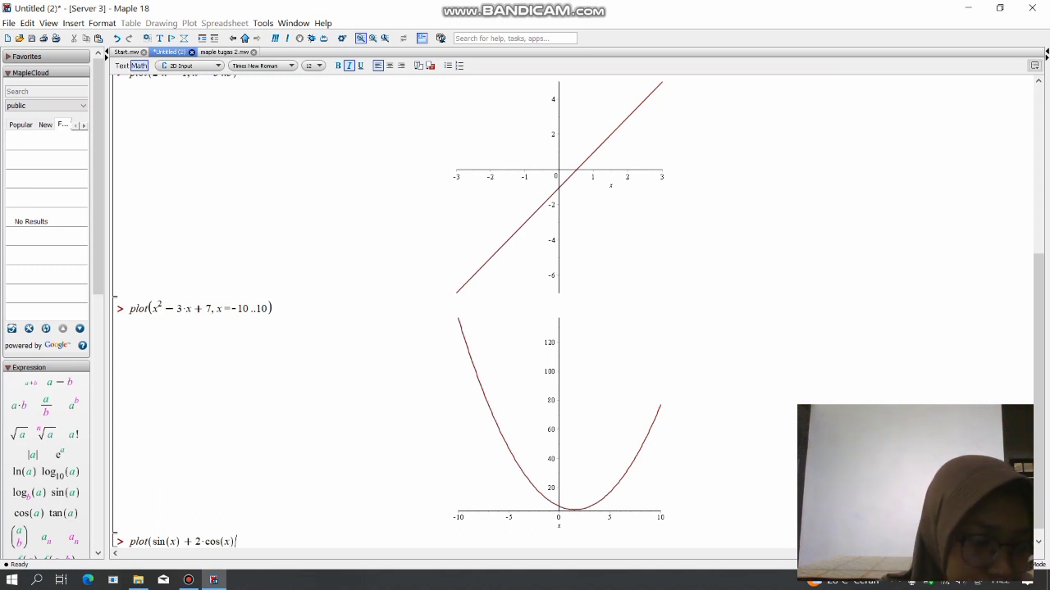
# Complete the sine and cosine plot command with the range x=-5..8 and evaluate it.
pyautogui.write(', x = ')
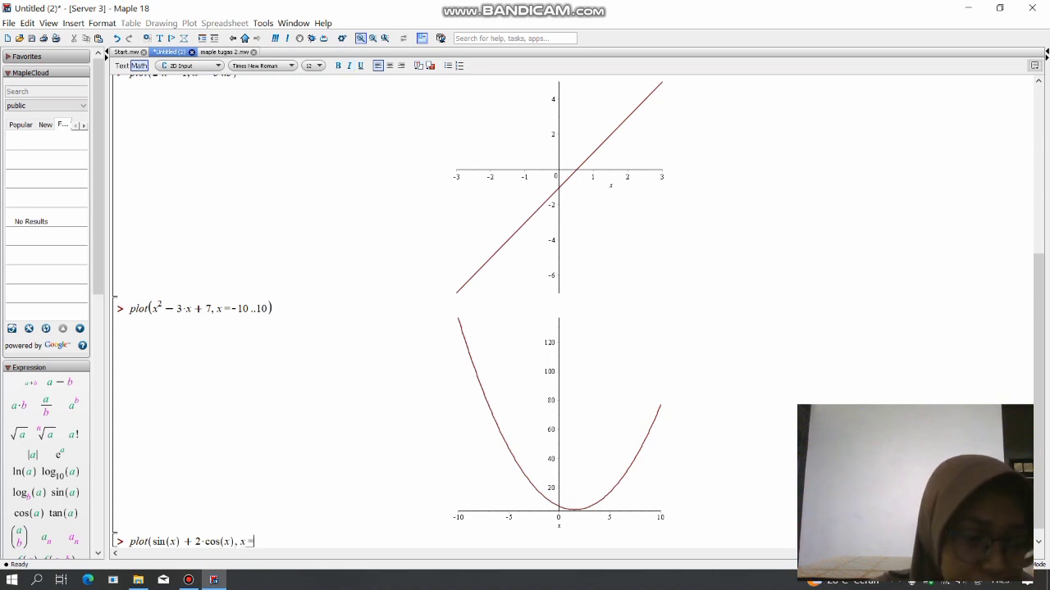
pyautogui.write('-5 ')
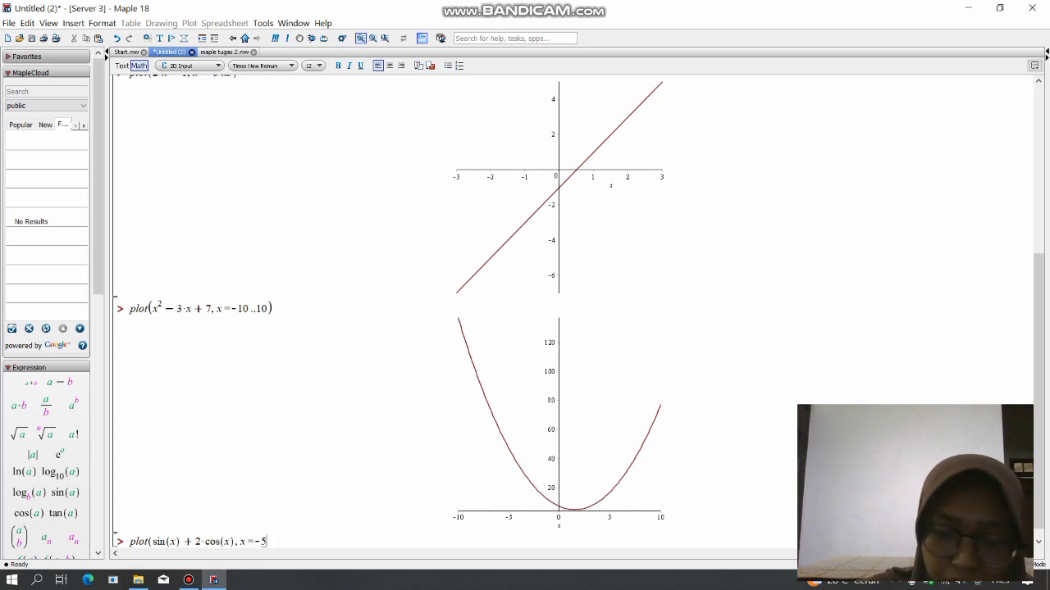
pyautogui.write('..8')
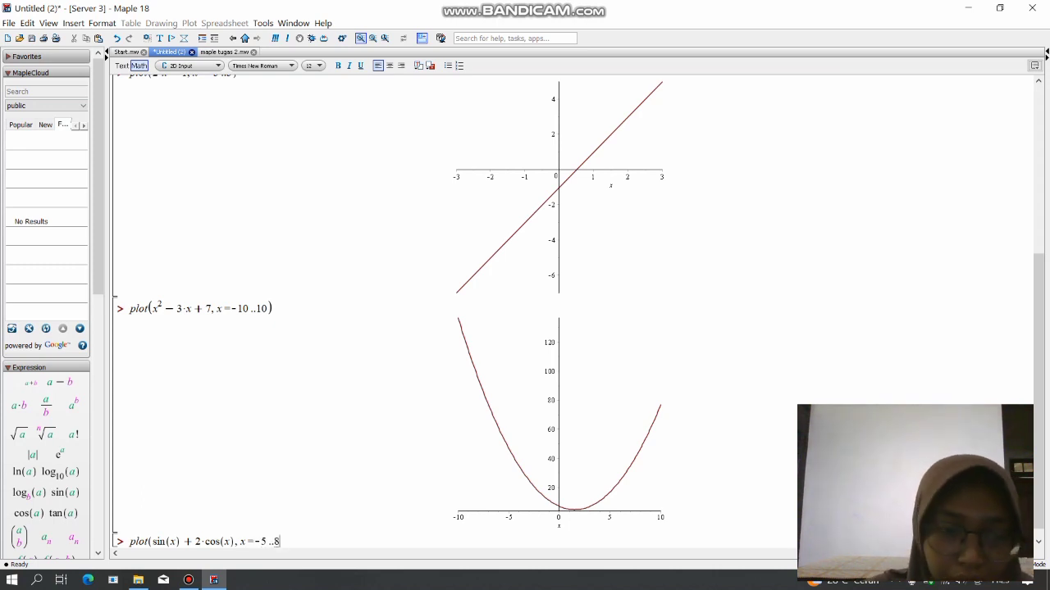
pyautogui.write(')')
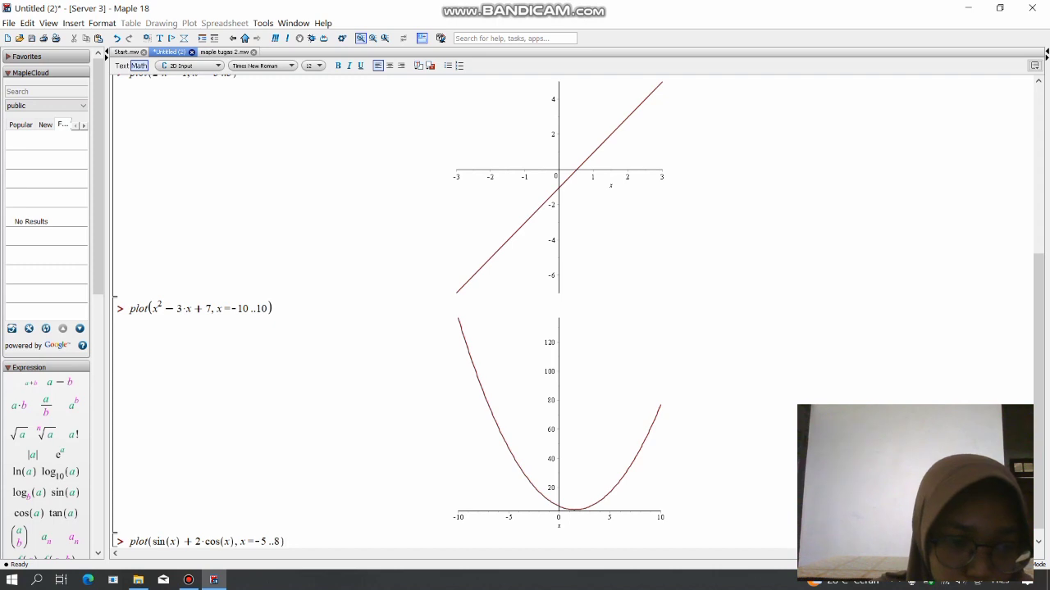
pyautogui.press('Return')
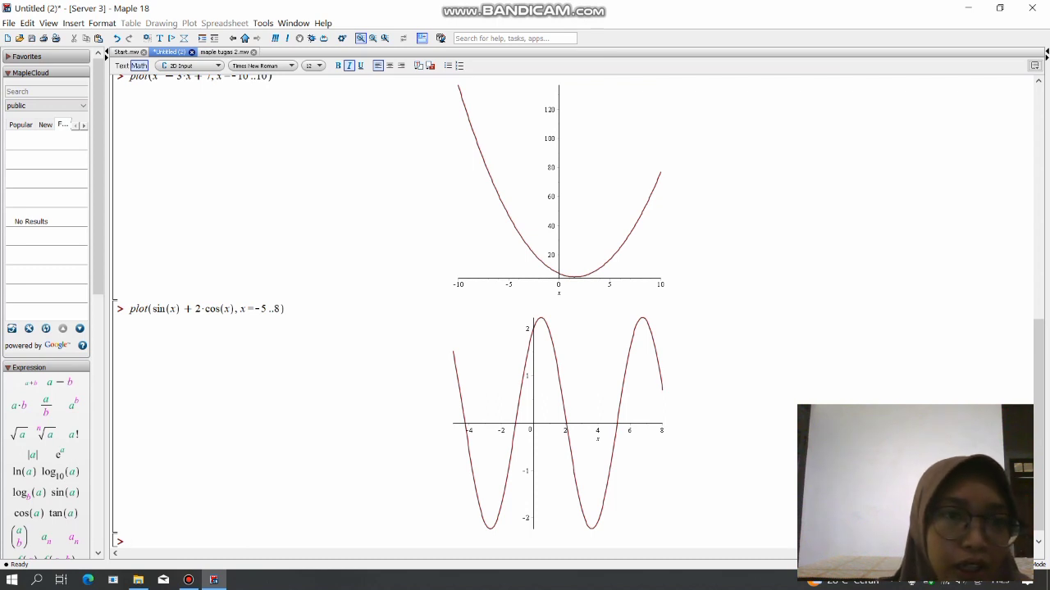
# Check the fourth exercise in maple tugas 2.mw and start a plot command with an open piecewise function in Untitled (2).
pyautogui.click(224, 51)
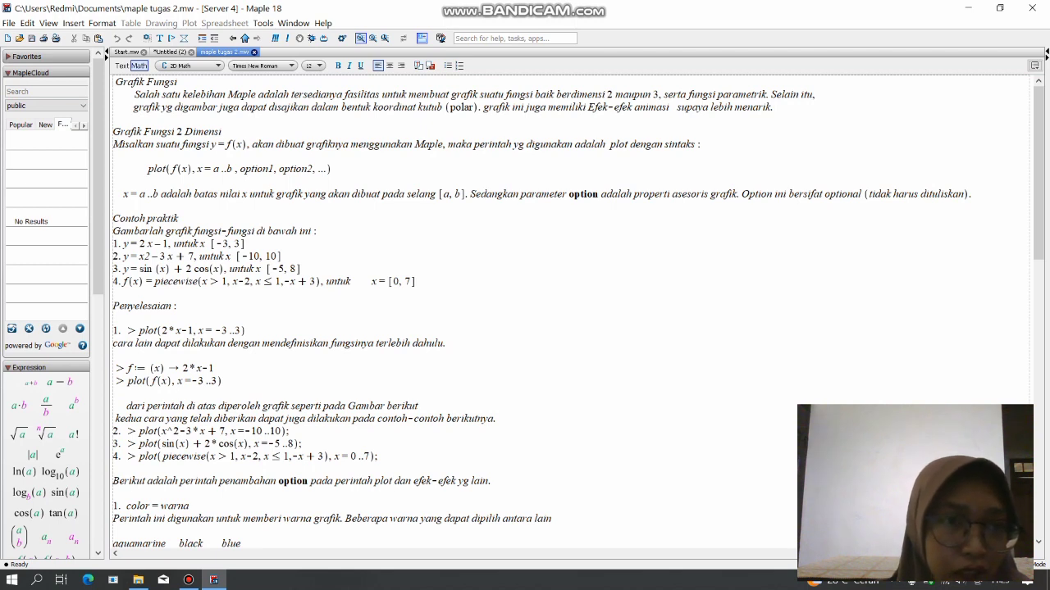
pyautogui.click(169, 51)
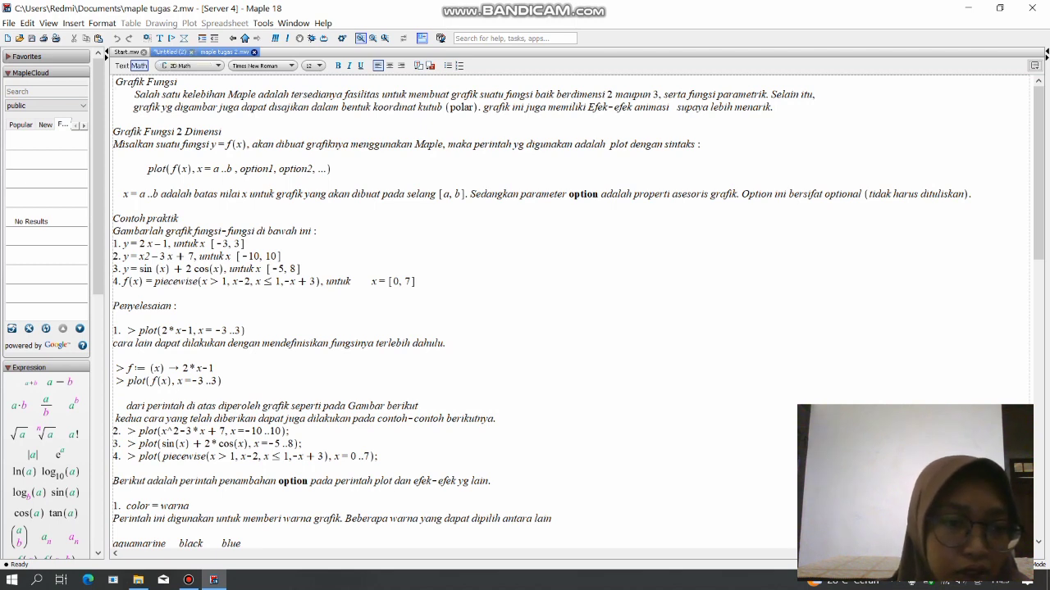
pyautogui.write('p')
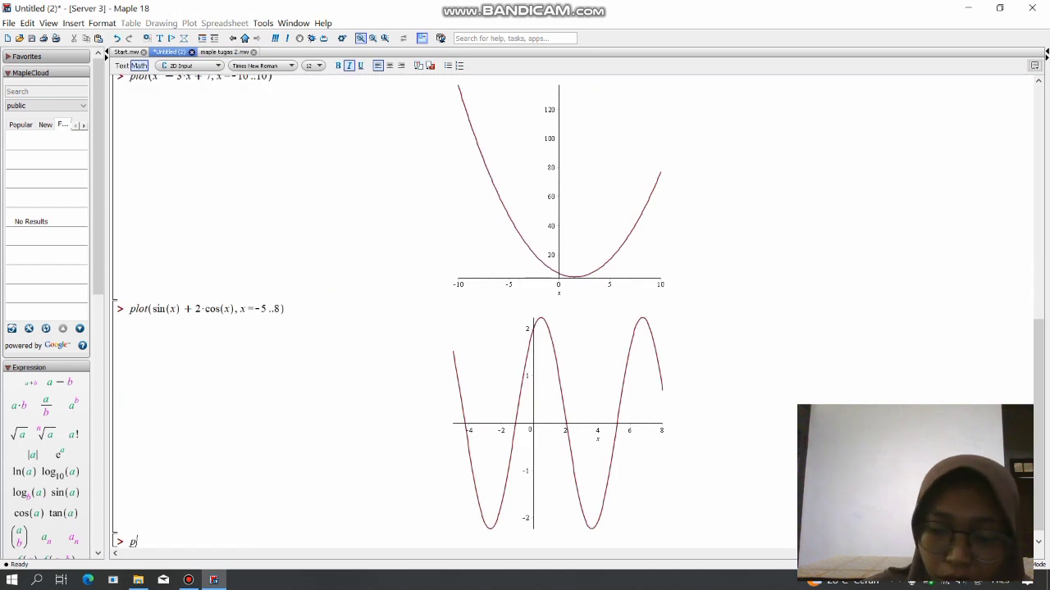
pyautogui.write('lot(')
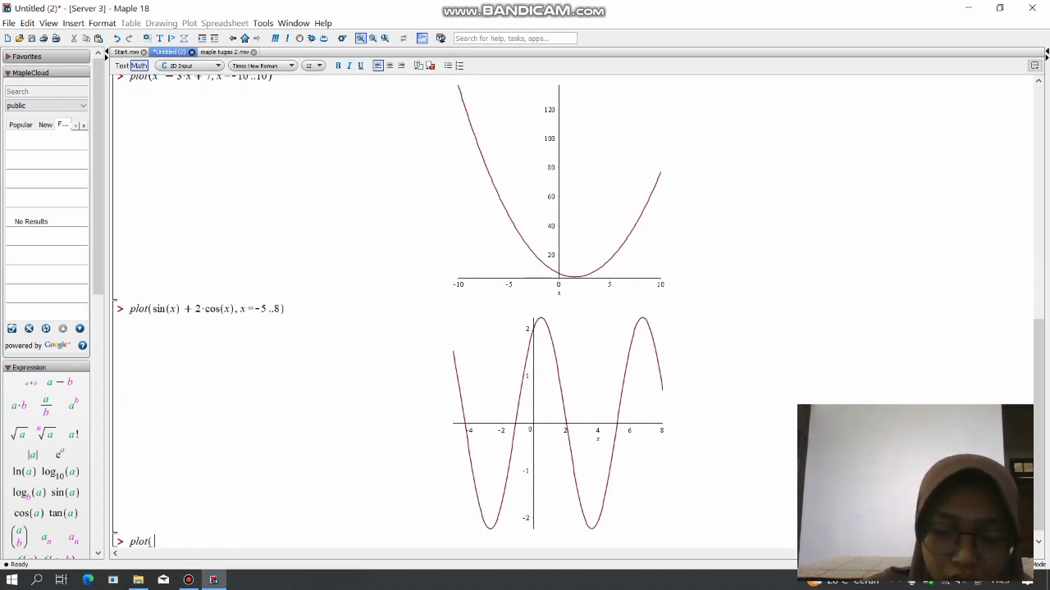
pyautogui.write('pu')
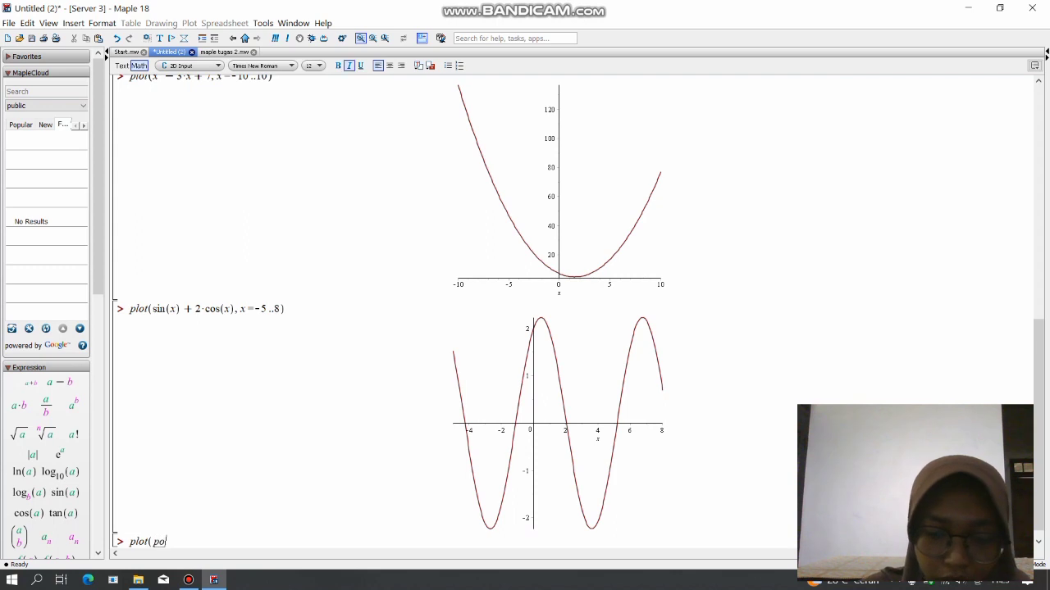
pyautogui.press('BackSpace')
pyautogui.write('iec')
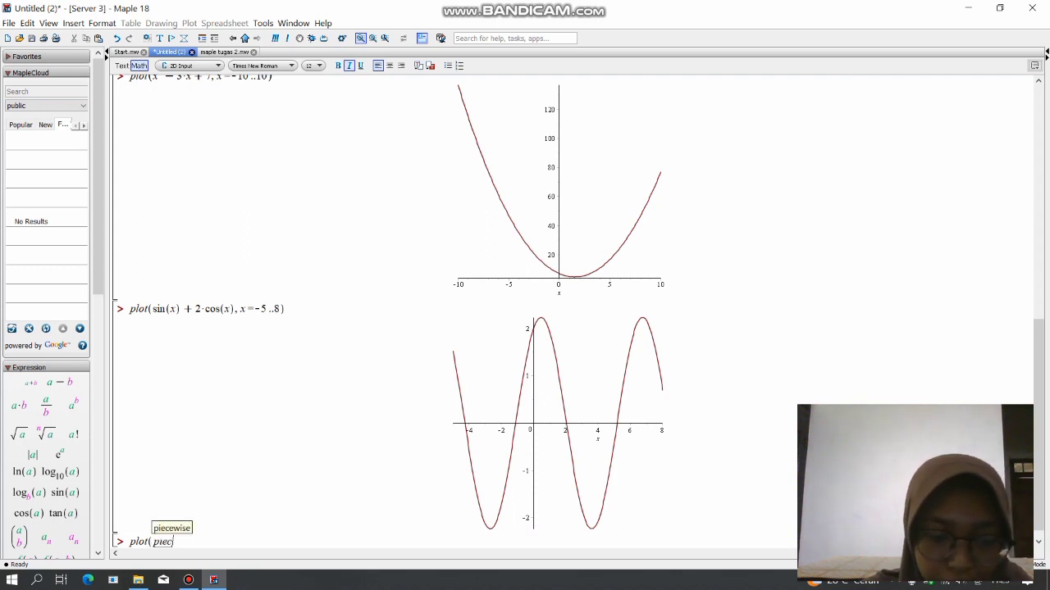
pyautogui.write('ewis')
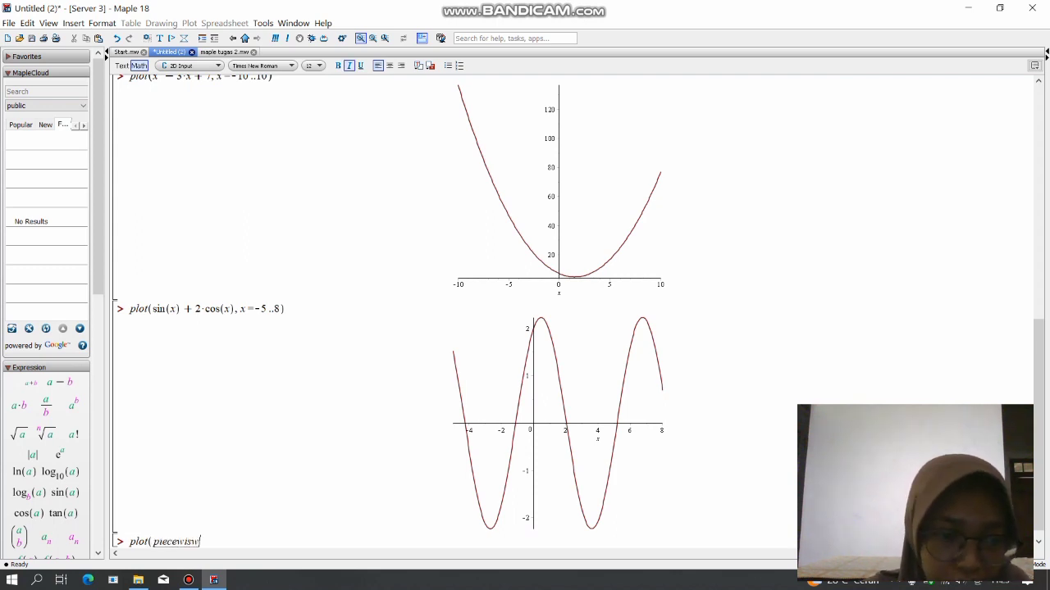
pyautogui.write('e')
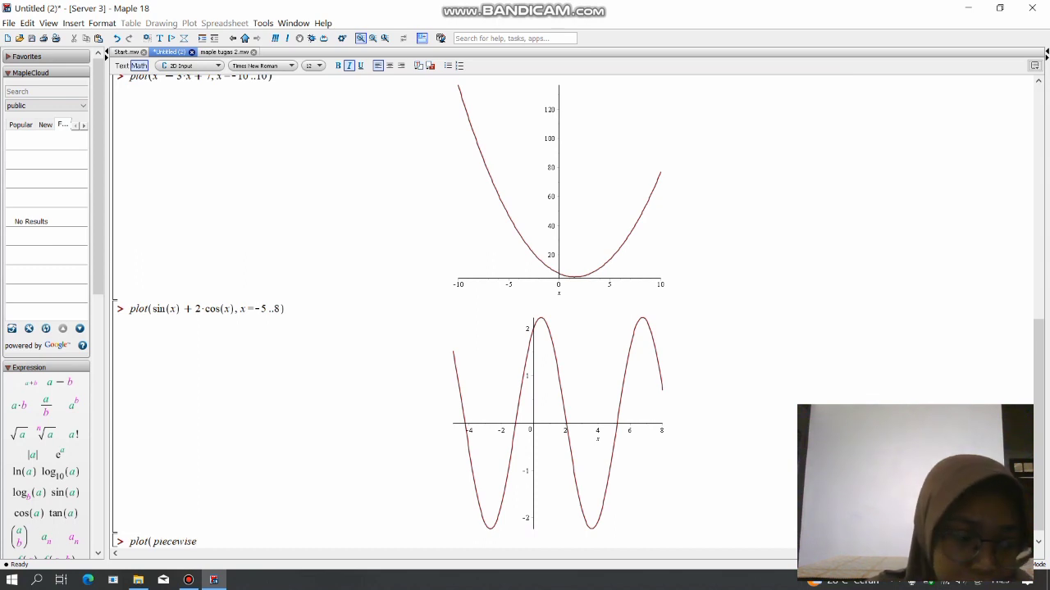
pyautogui.write('(')
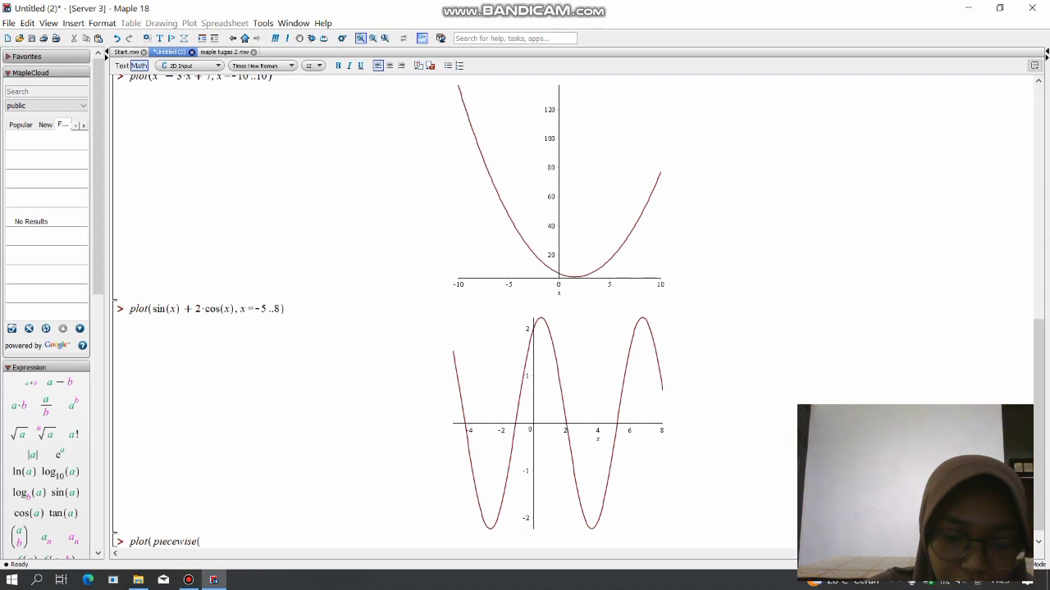
pyautogui.write('x')
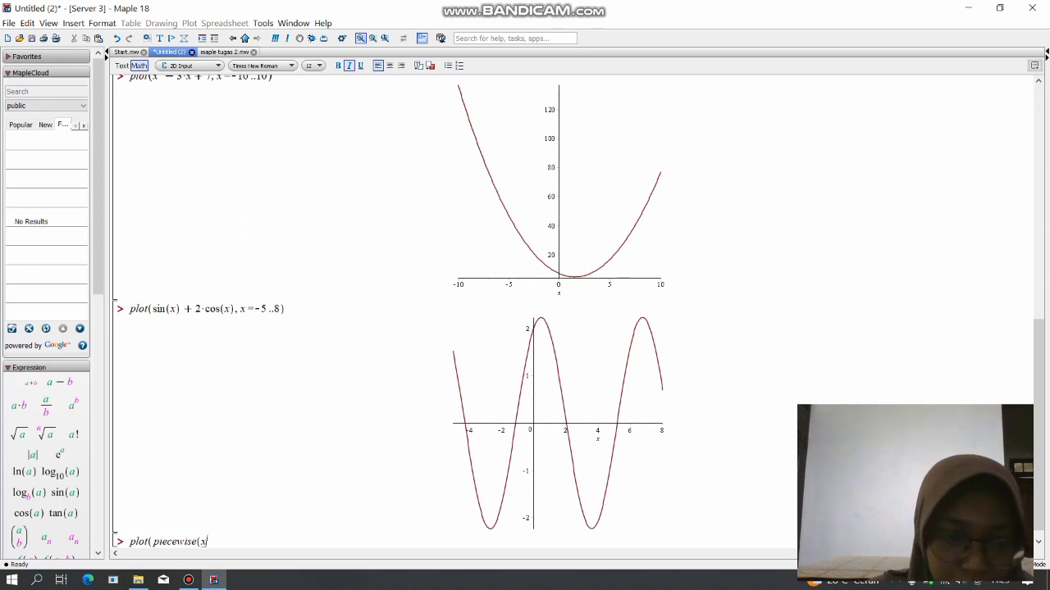
pyautogui.write('>1')
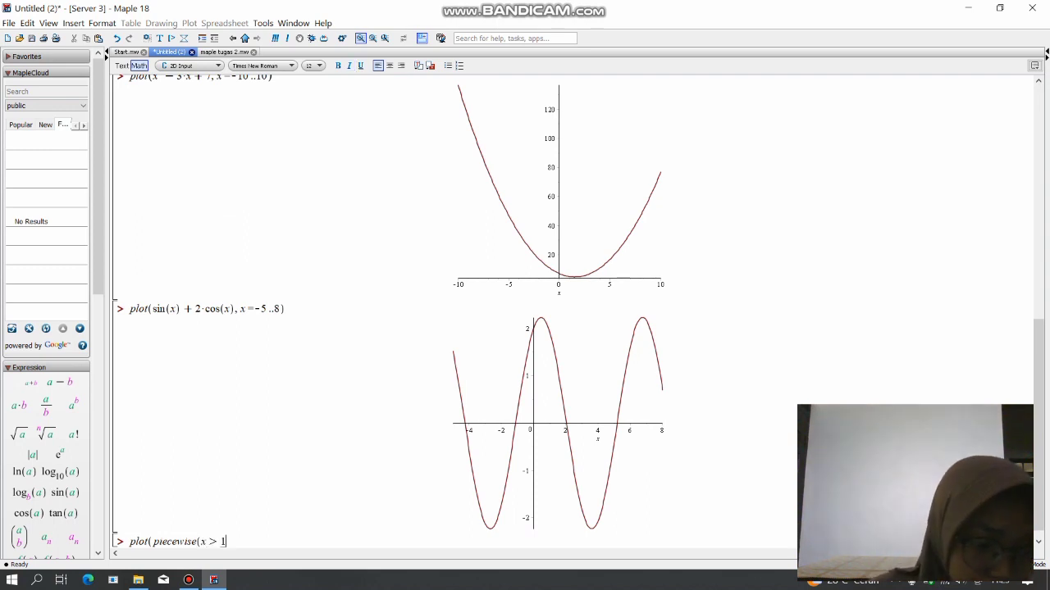
pyautogui.write(',x-')
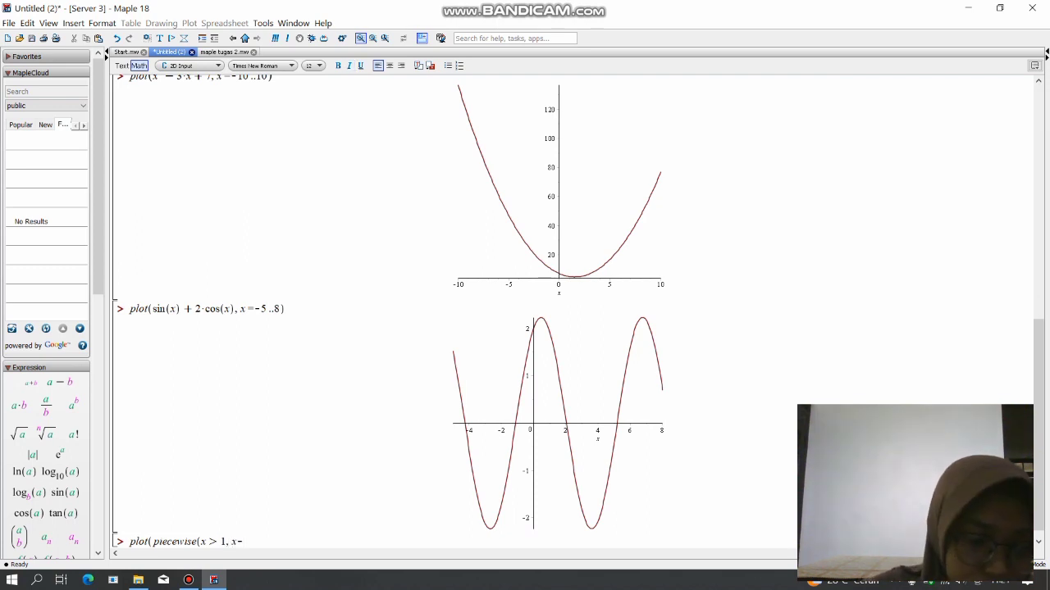
pyautogui.write('2,c')
# Add the second piecewise branch with condition x ≤ 1, using the less-than-or-equal symbol, and expression -x+3.
pyautogui.press('BackSpace')
pyautogui.write('x')
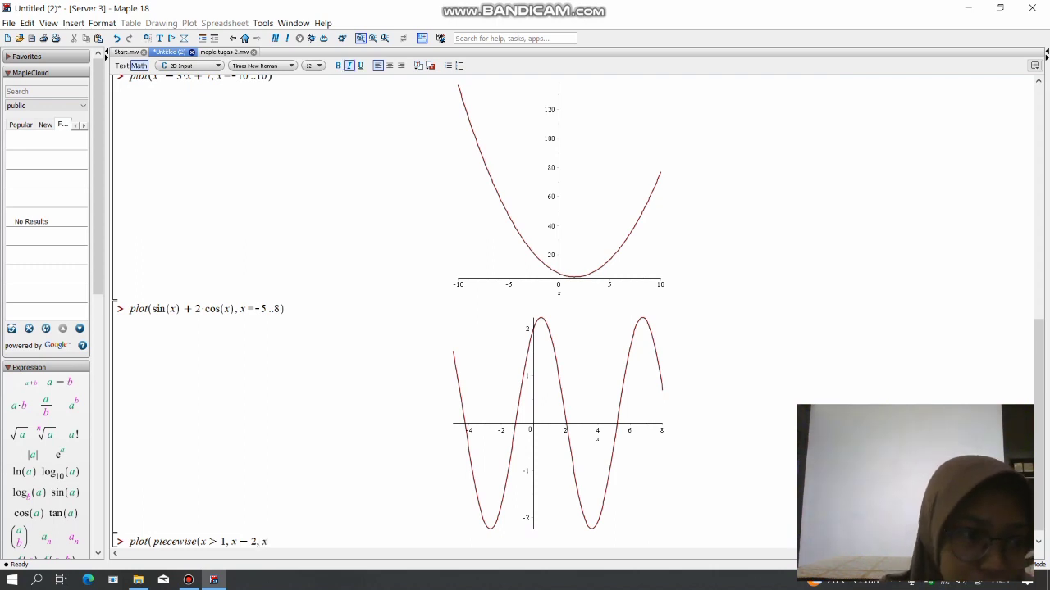
pyautogui.click(99, 387)
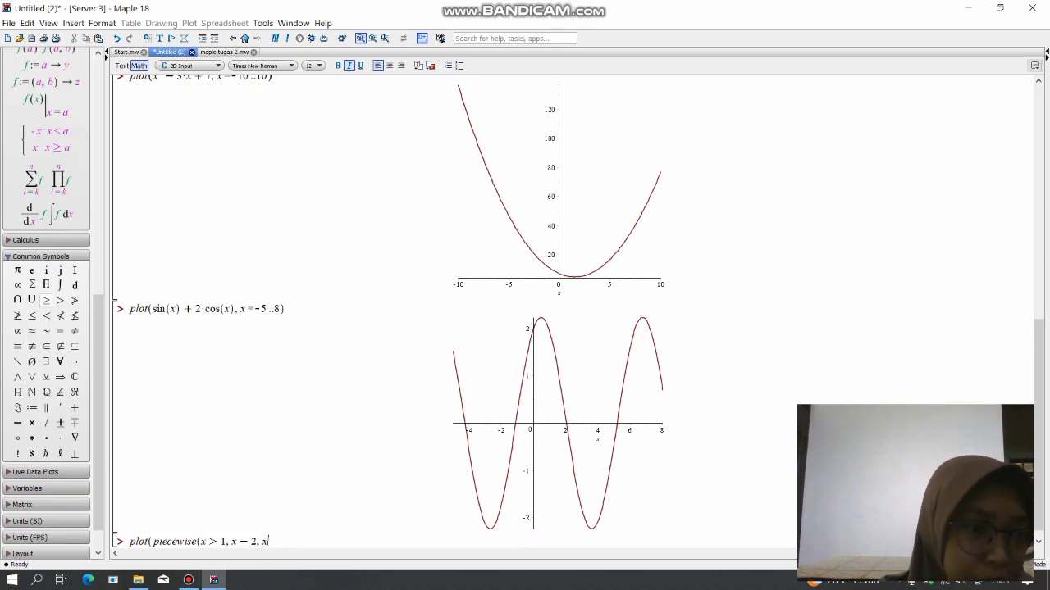
pyautogui.click(32, 316)
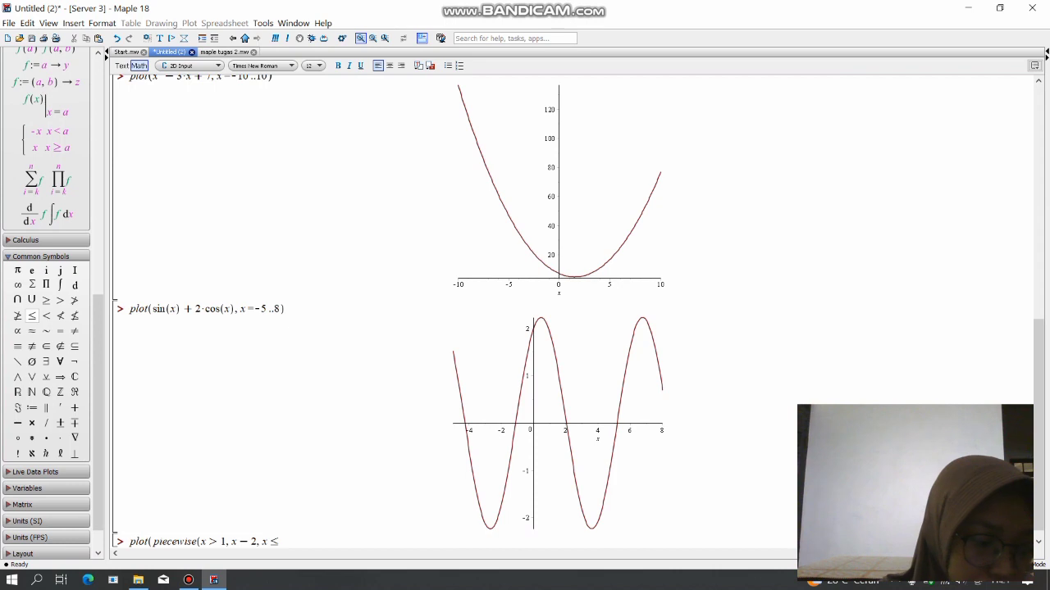
pyautogui.write('1')
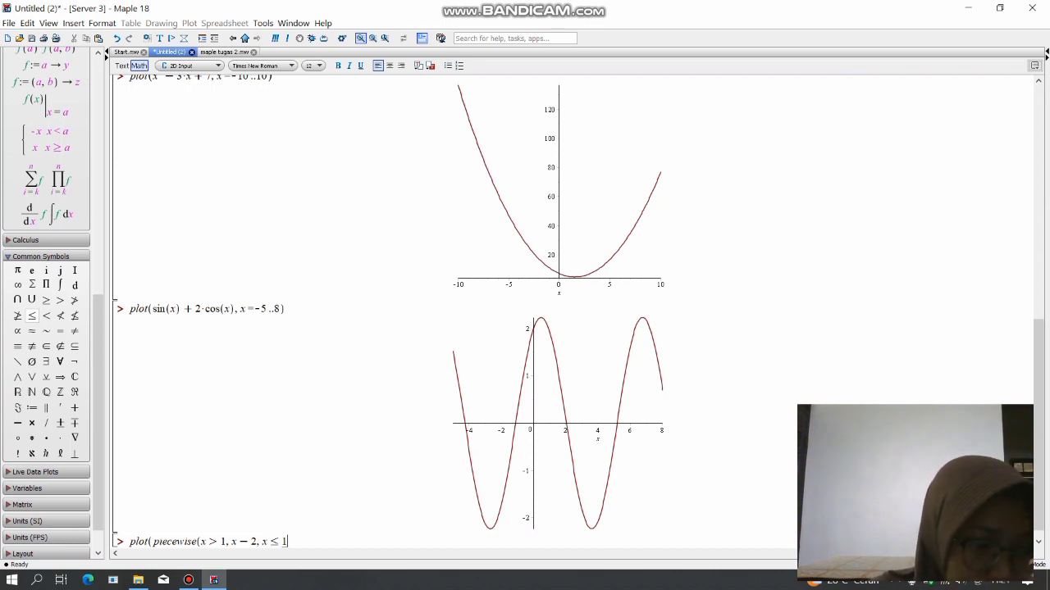
pyautogui.write(', ')
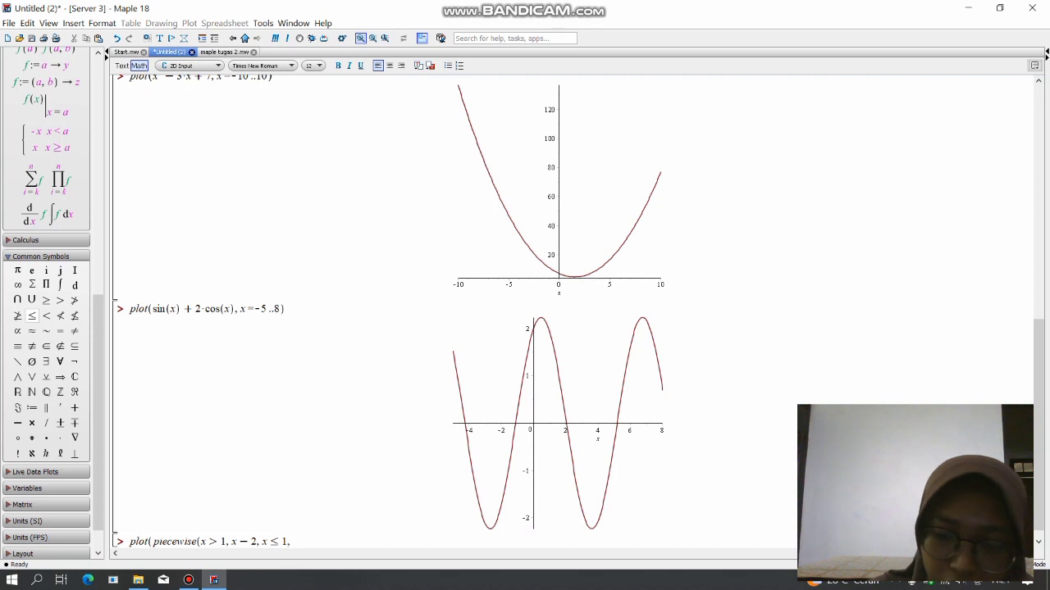
pyautogui.write('-x ')
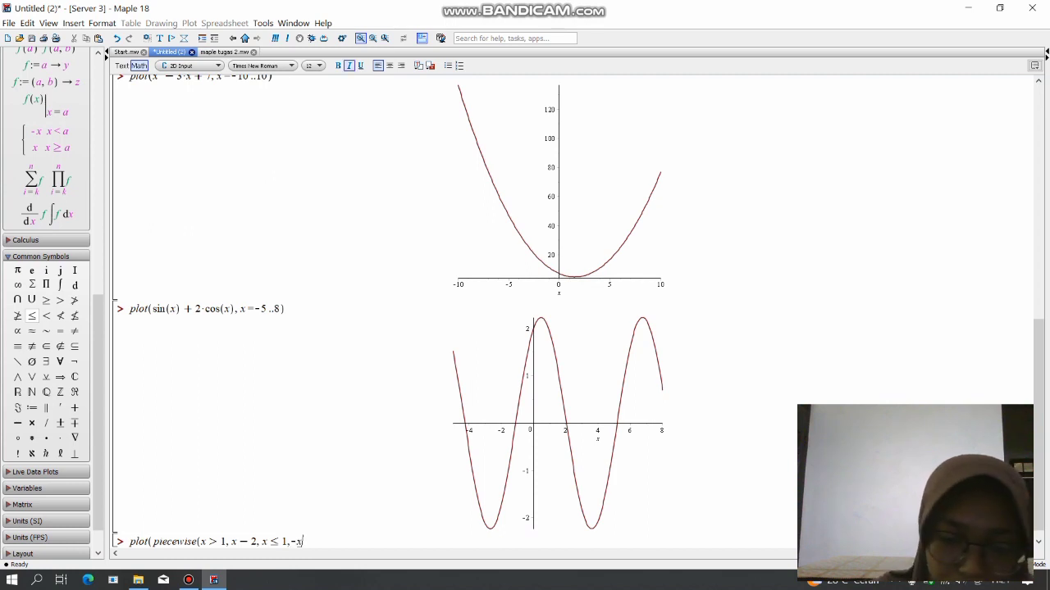
pyautogui.write('=')
pyautogui.press('BackSpace')
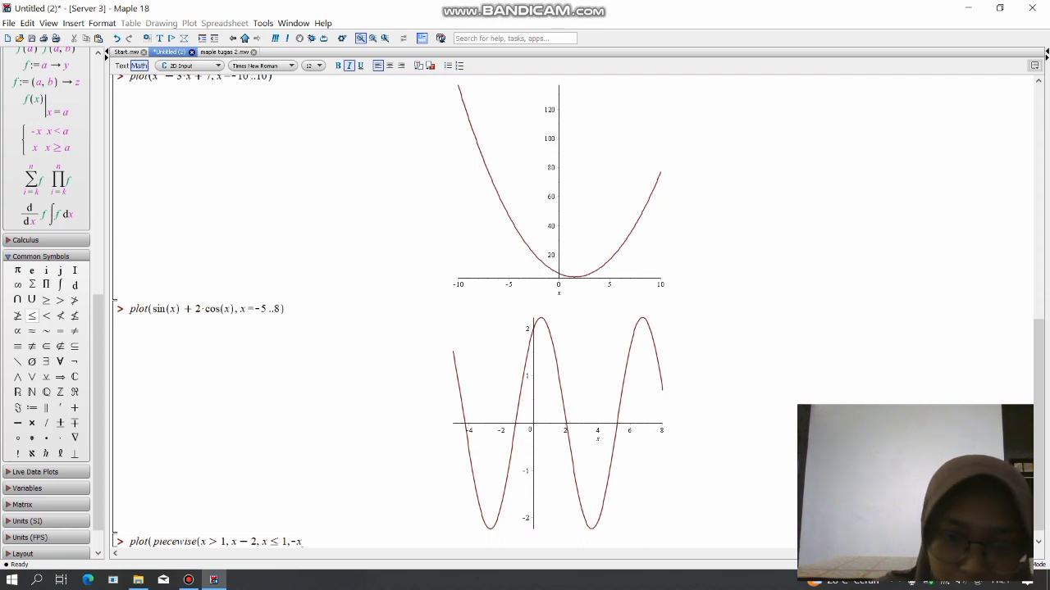
pyautogui.write('+3')
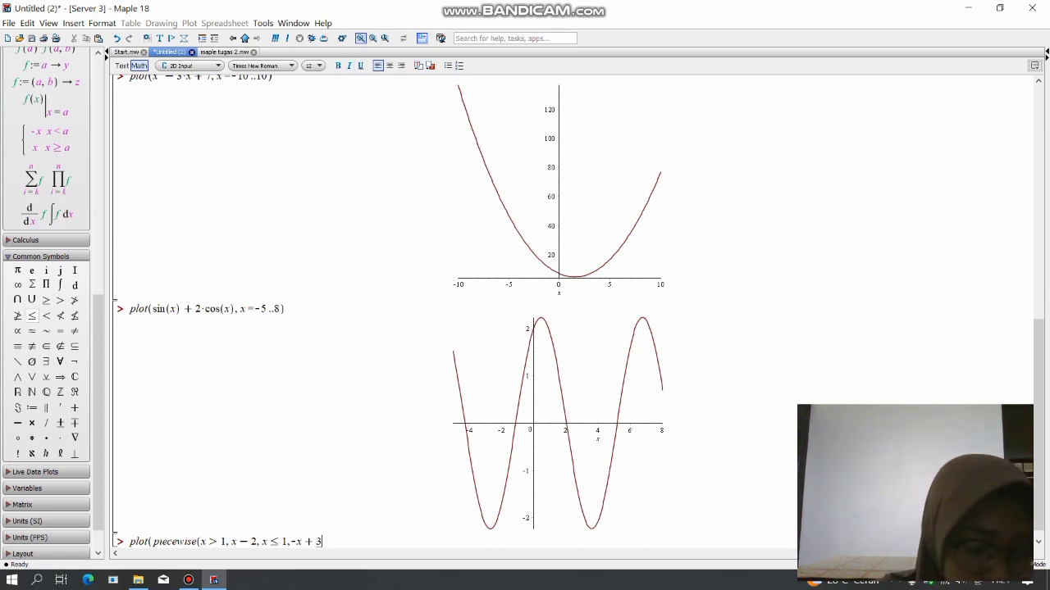
pyautogui.write(')')
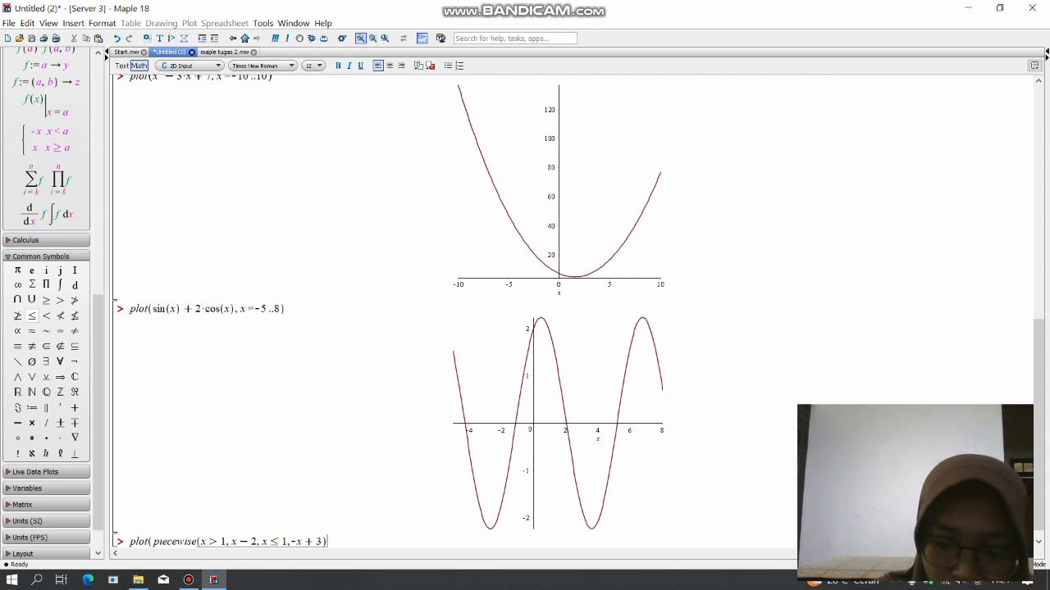
pyautogui.write(');x')
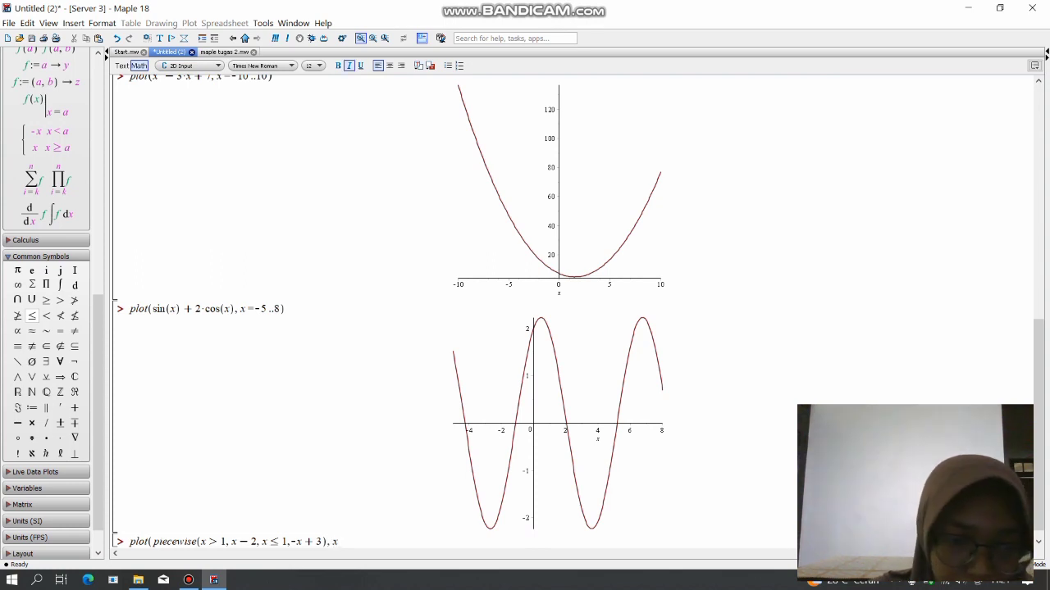
pyautogui.write('=')
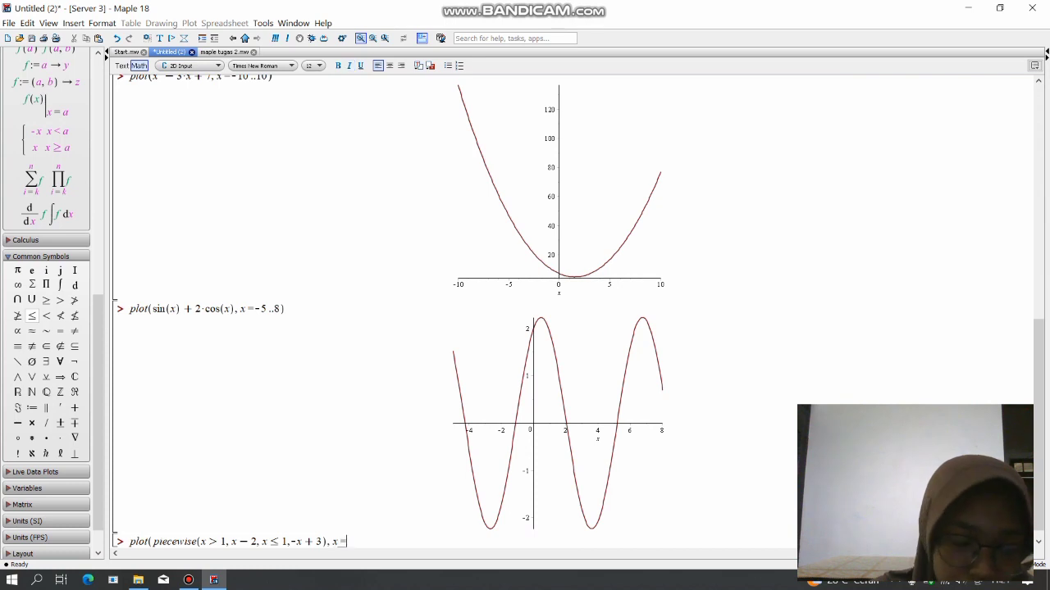
pyautogui.write('0')
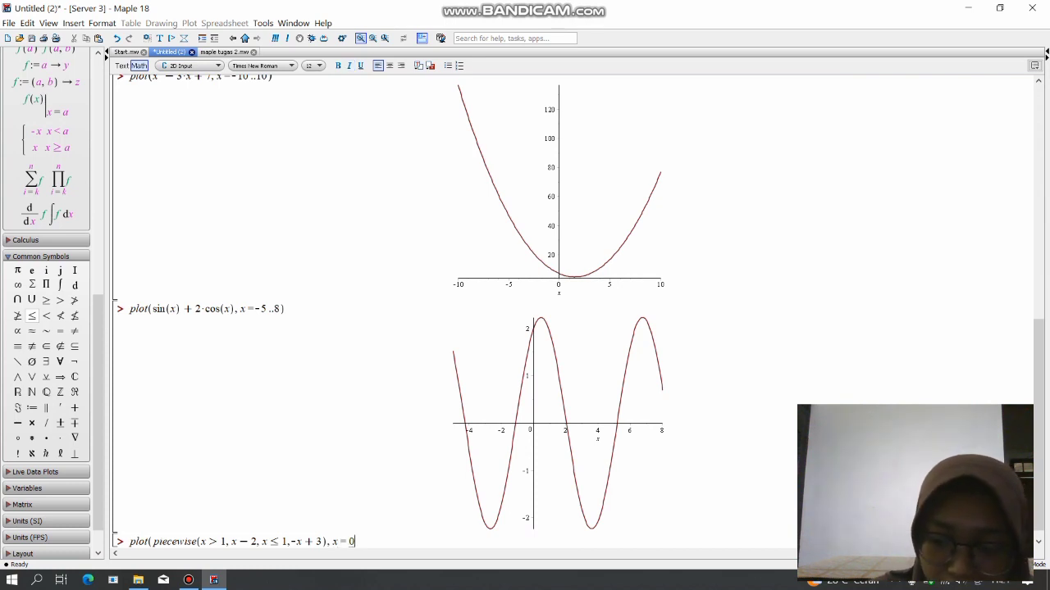
pyautogui.write('..7')
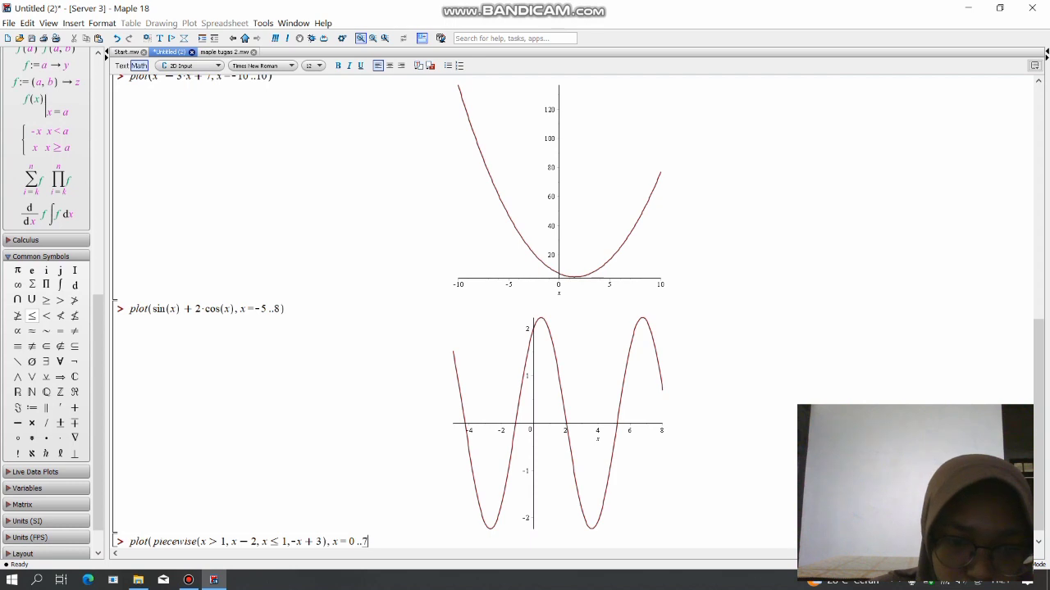
pyautogui.write(')')
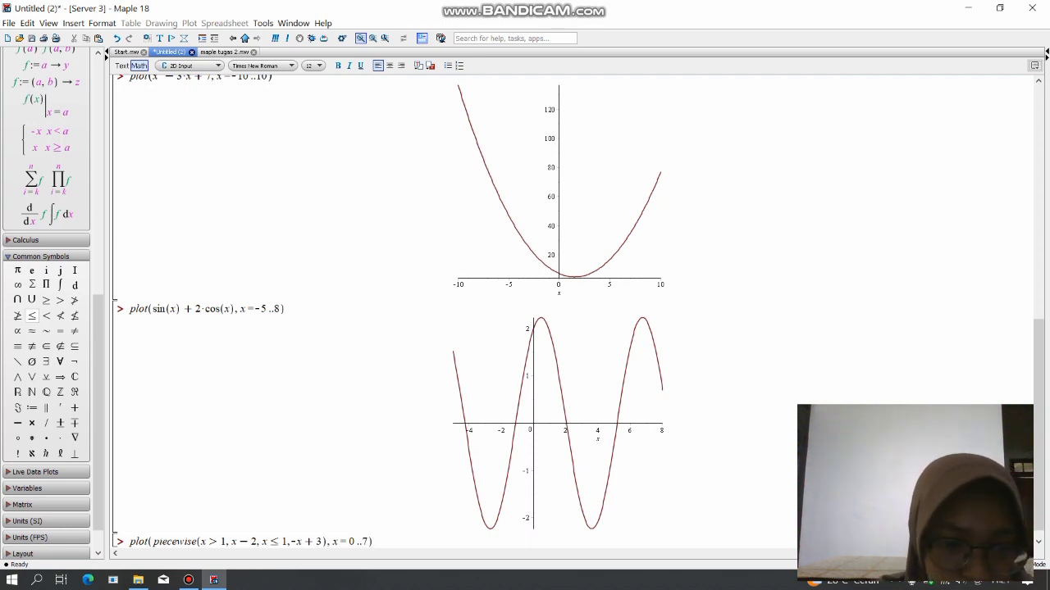
# Close the piecewise function, add the range x=0..7 to the plot command, and evaluate it.
pyautogui.press('Return')
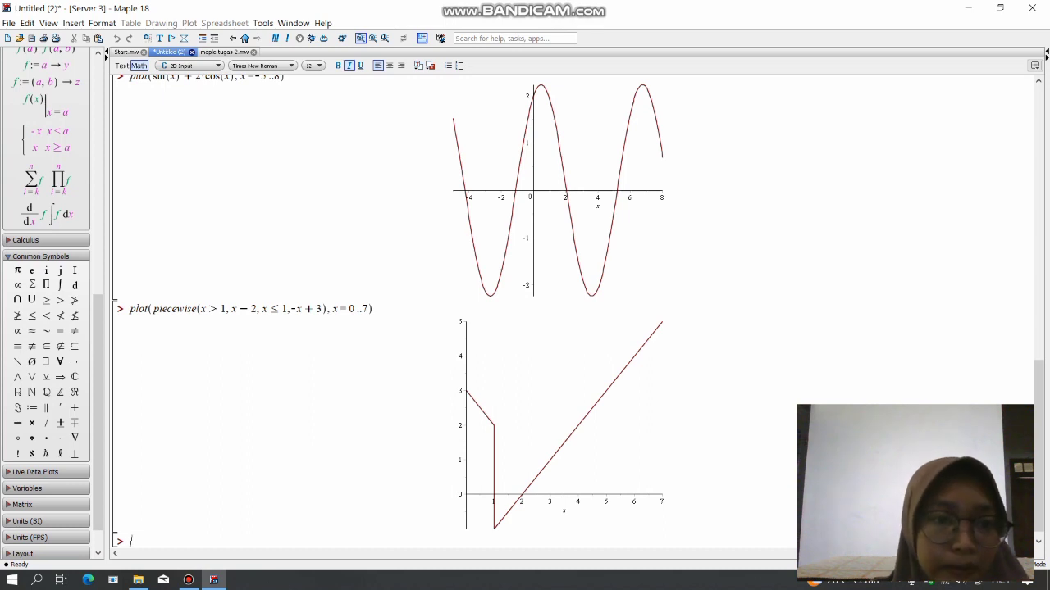
# Read the plot option section on color in maple tugas 2.mw, including the color list and the pink example.
pyautogui.click(224, 52)
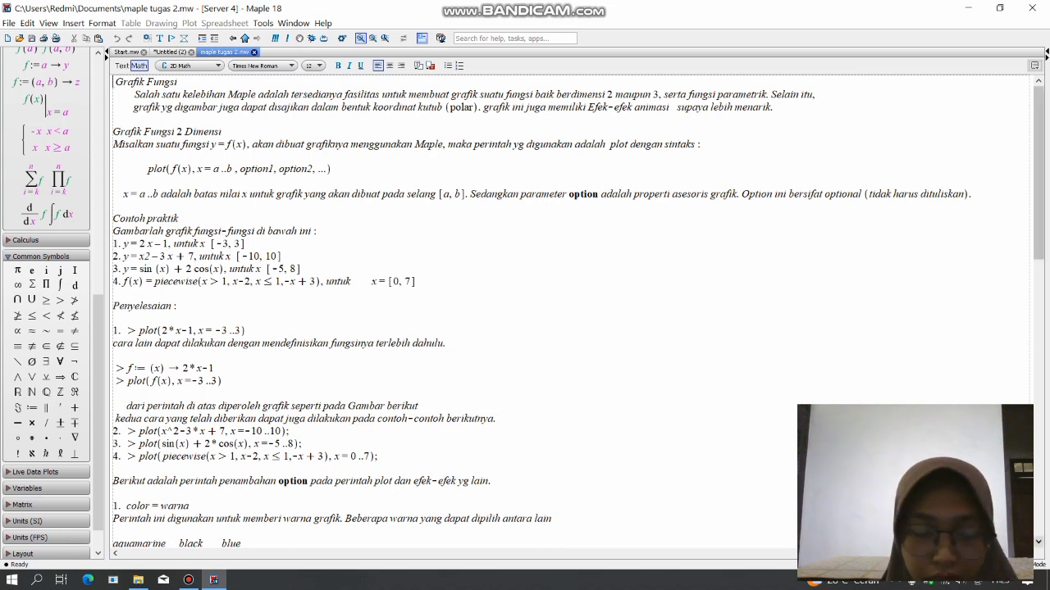
pyautogui.scroll(-2, 578, 311)
pyautogui.scroll(-3, 578, 311)
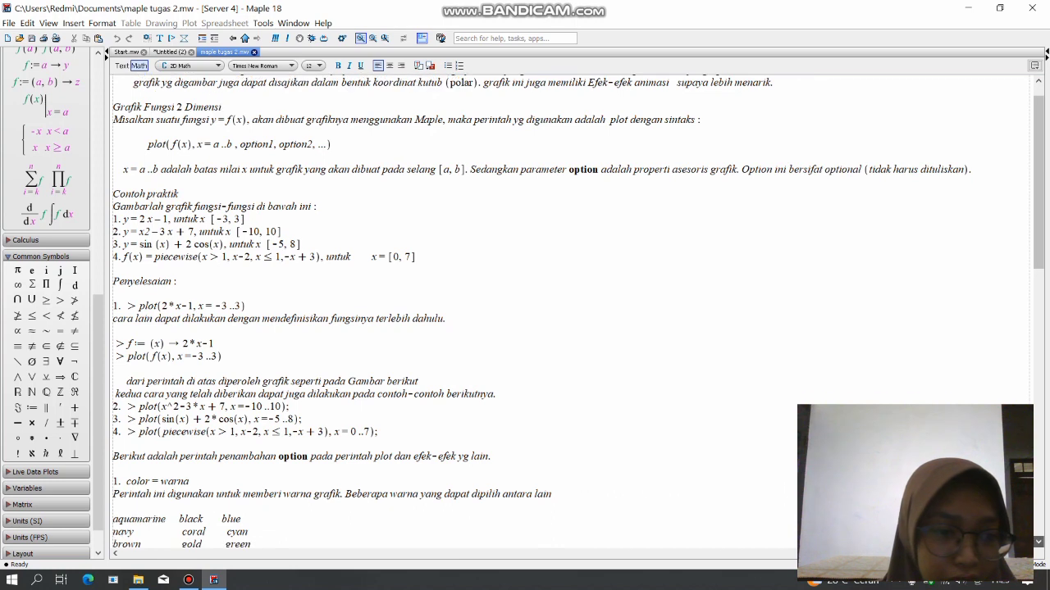
pyautogui.scroll(-4, 578, 311)
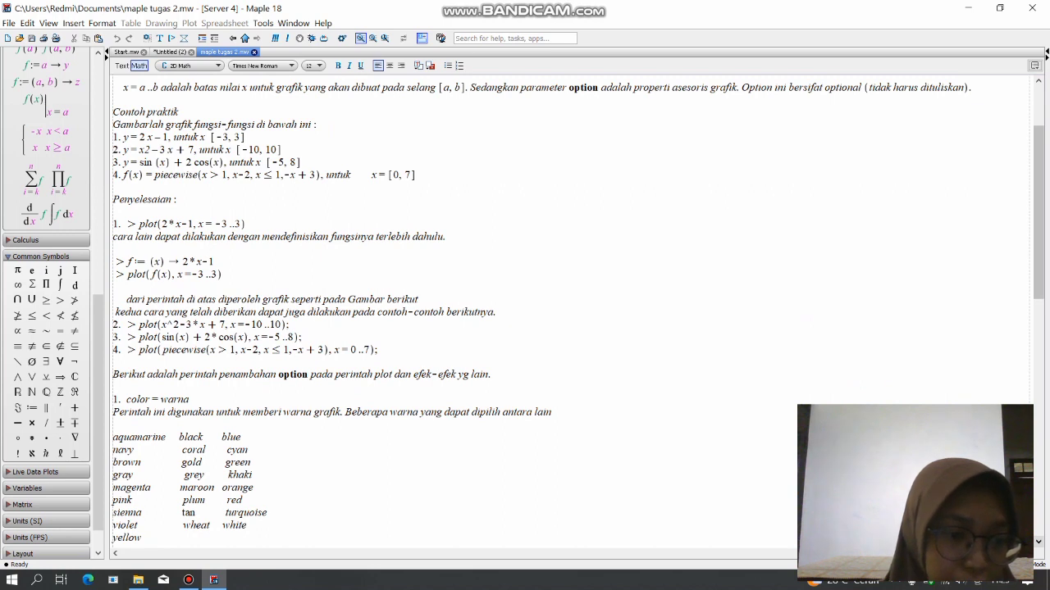
pyautogui.scroll(-2, 578, 311)
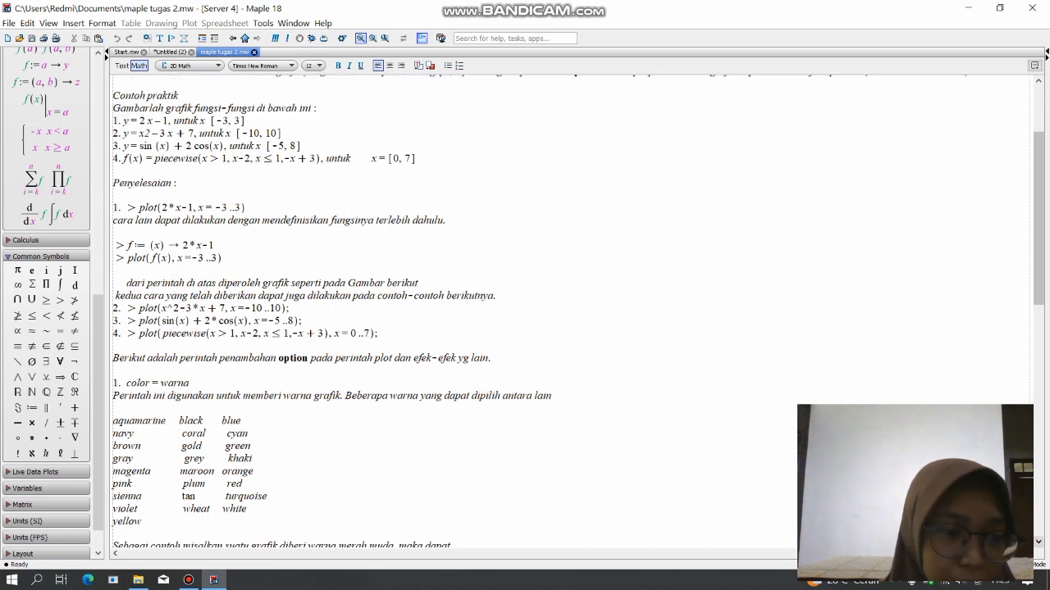
pyautogui.scroll(-1, 578, 311)
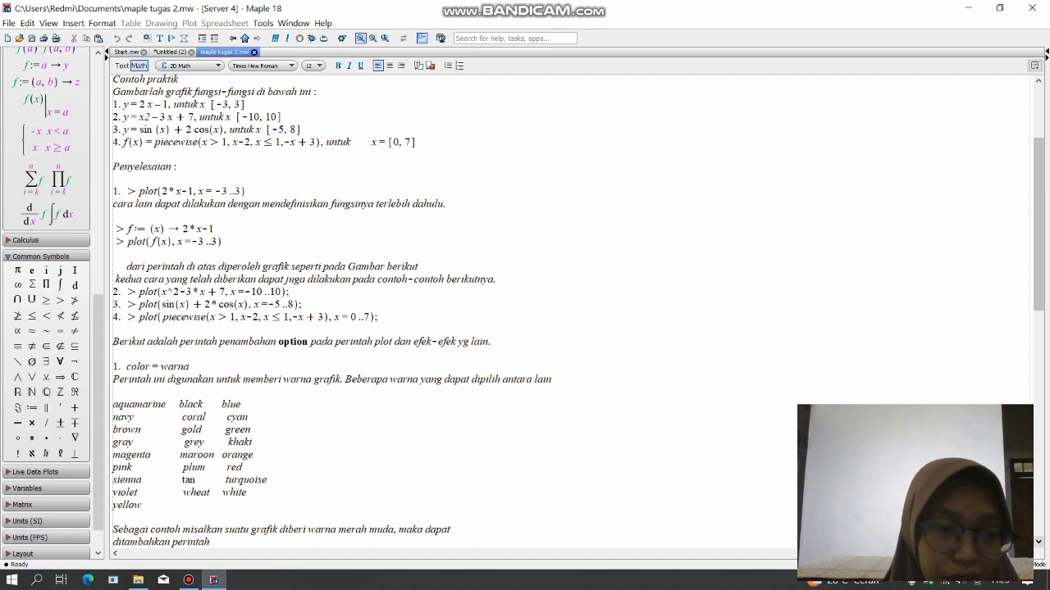
pyautogui.scroll(-2, 578, 311)
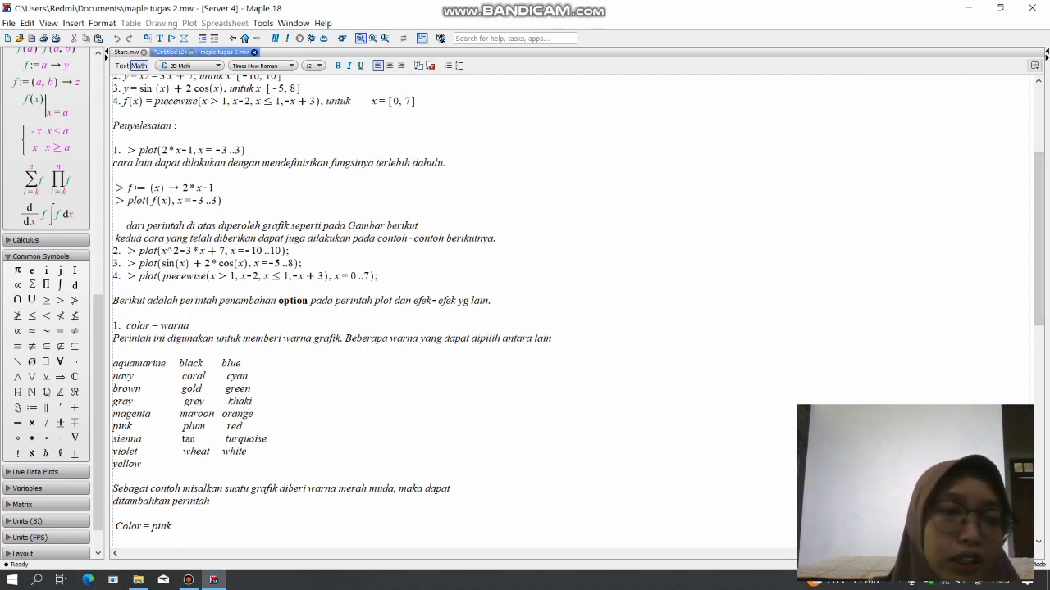
# In the Untitled (2) worksheet, begin a new plot command below the piecewise graph with the expression 2*x-1.
pyautogui.click(169, 52)
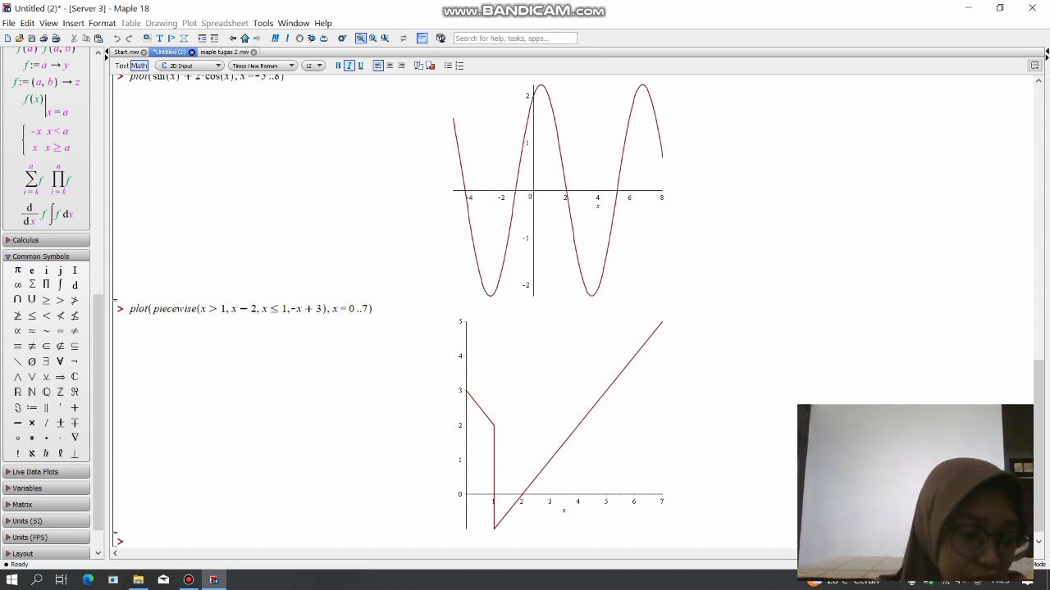
pyautogui.write('ploy')
pyautogui.press('BackSpace')
pyautogui.write('t')
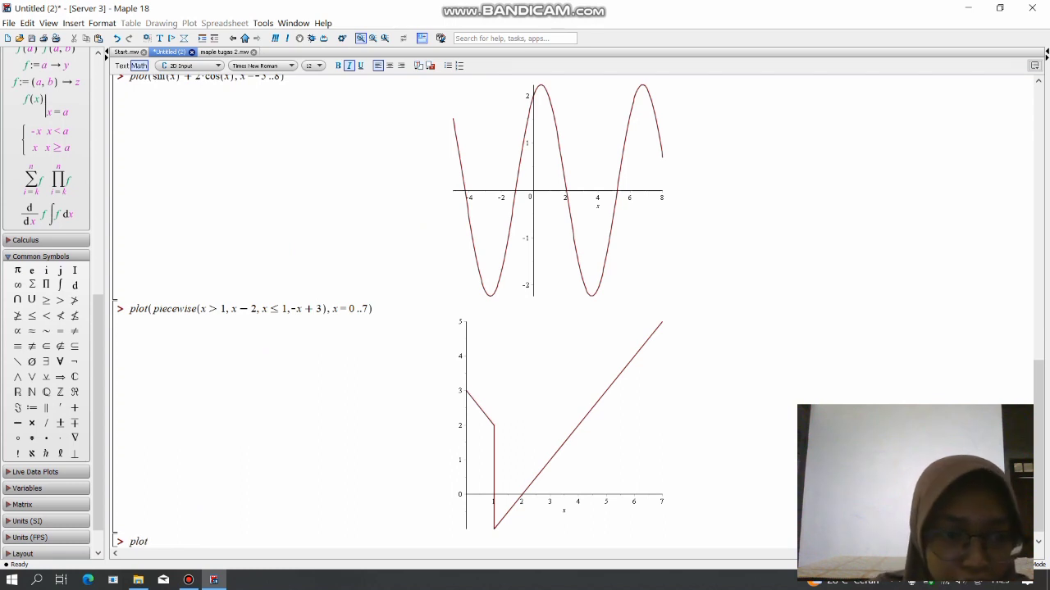
pyautogui.write('(')
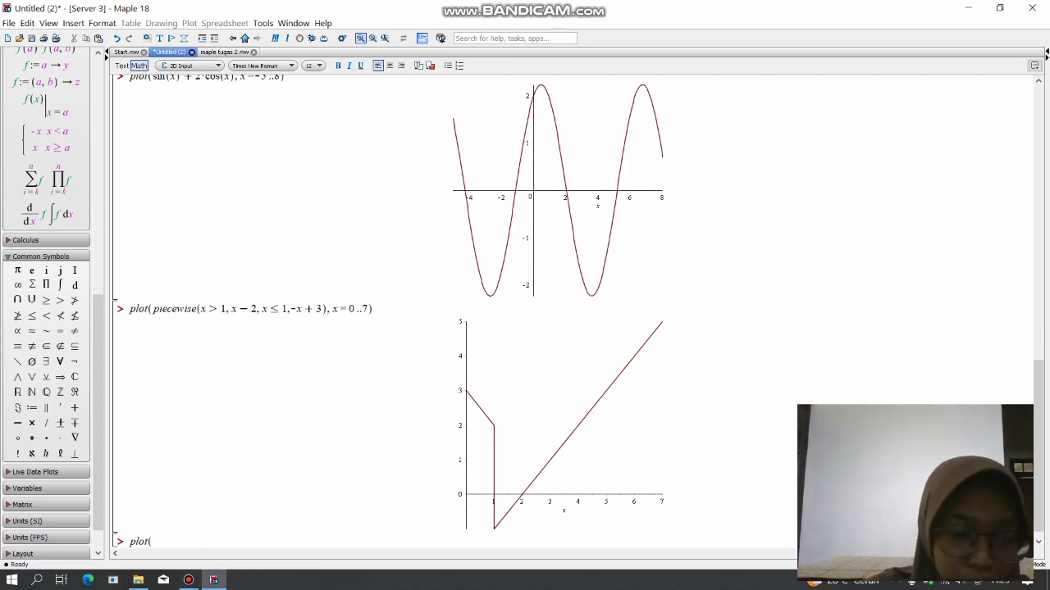
pyautogui.write('2')
pyautogui.write('8')
pyautogui.press('BackSpace')
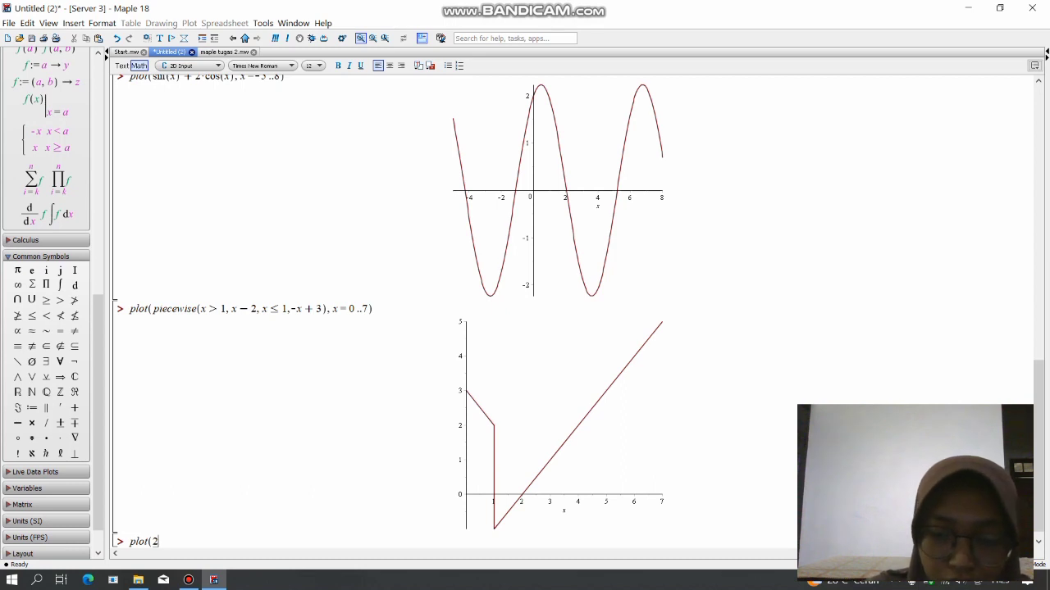
pyautogui.write('*')
pyautogui.write('x')
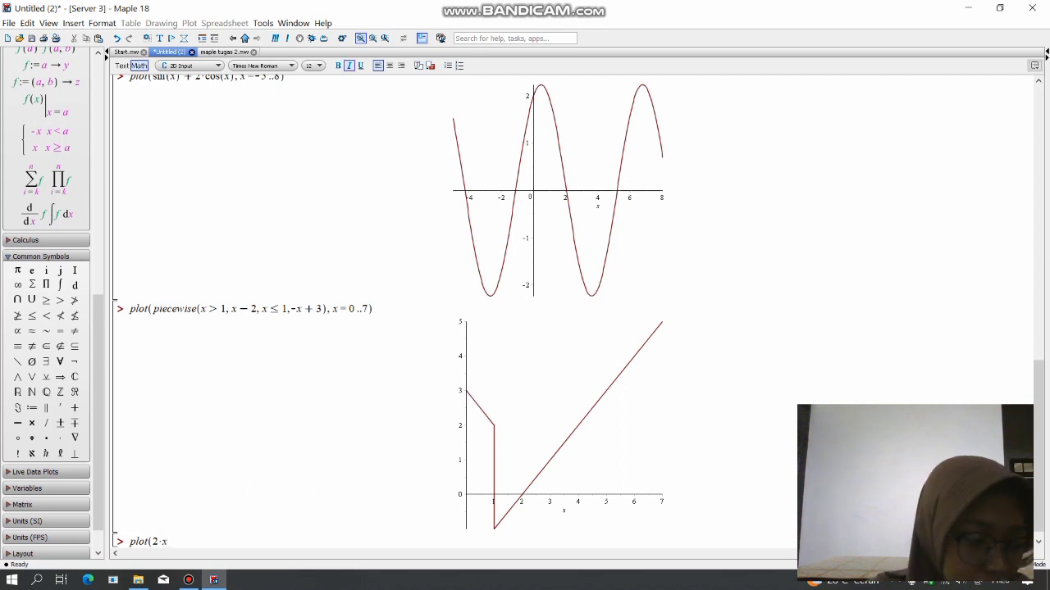
pyautogui.write('-1')
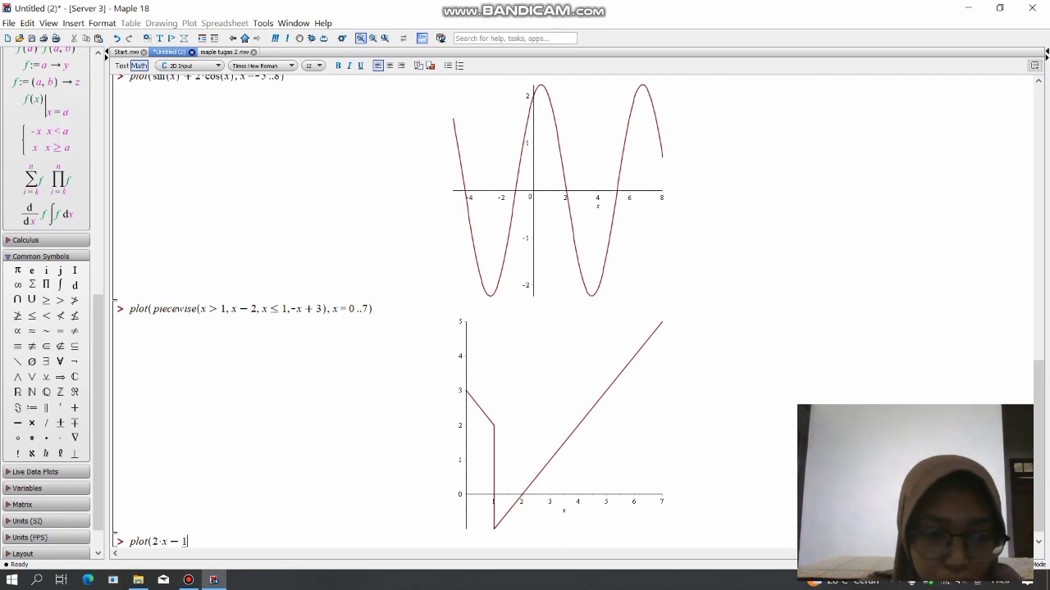
pyautogui.write(',x=')
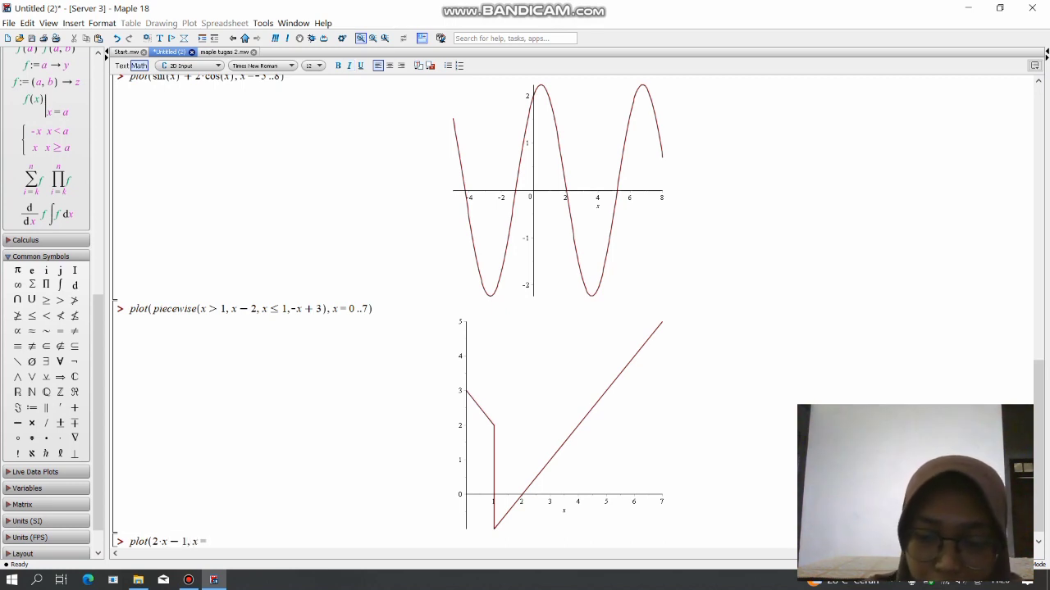
pyautogui.write('-3')
pyautogui.write('..3')
pyautogui.write(', colo')
pyautogui.write('r=')
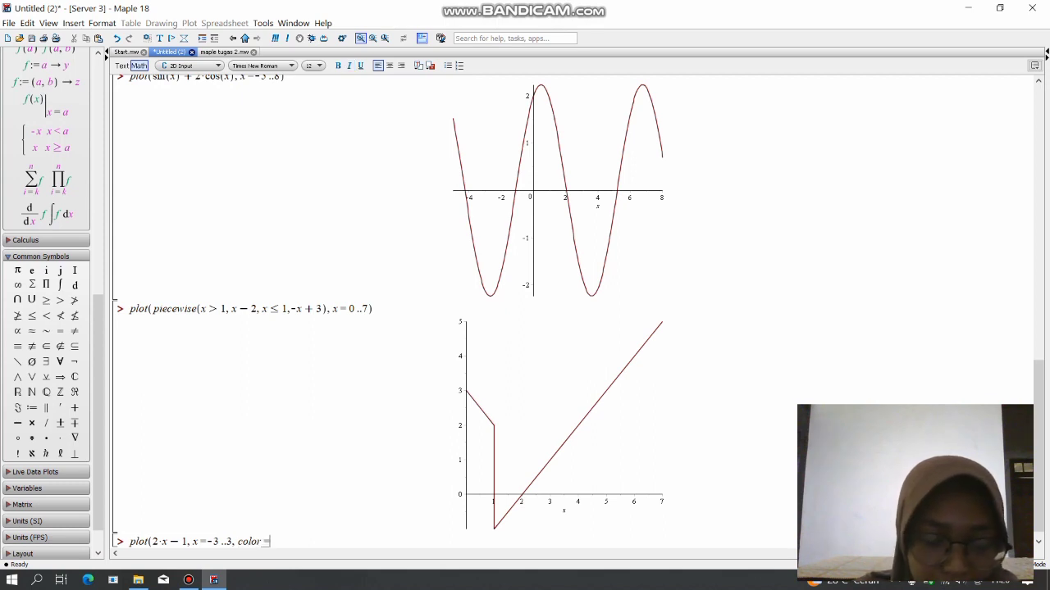
pyautogui.write('yello')
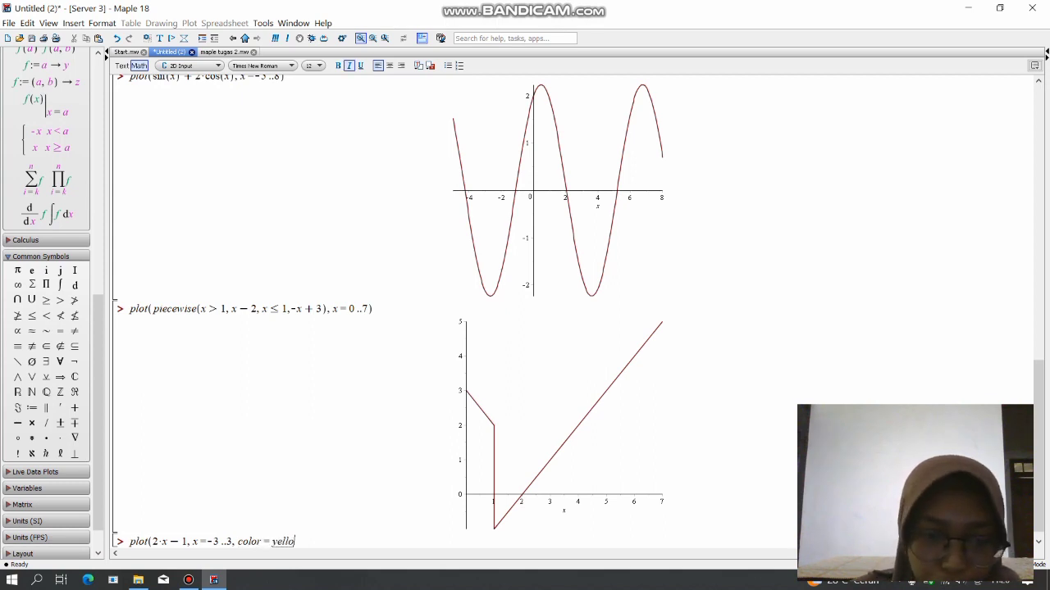
pyautogui.write('w)')
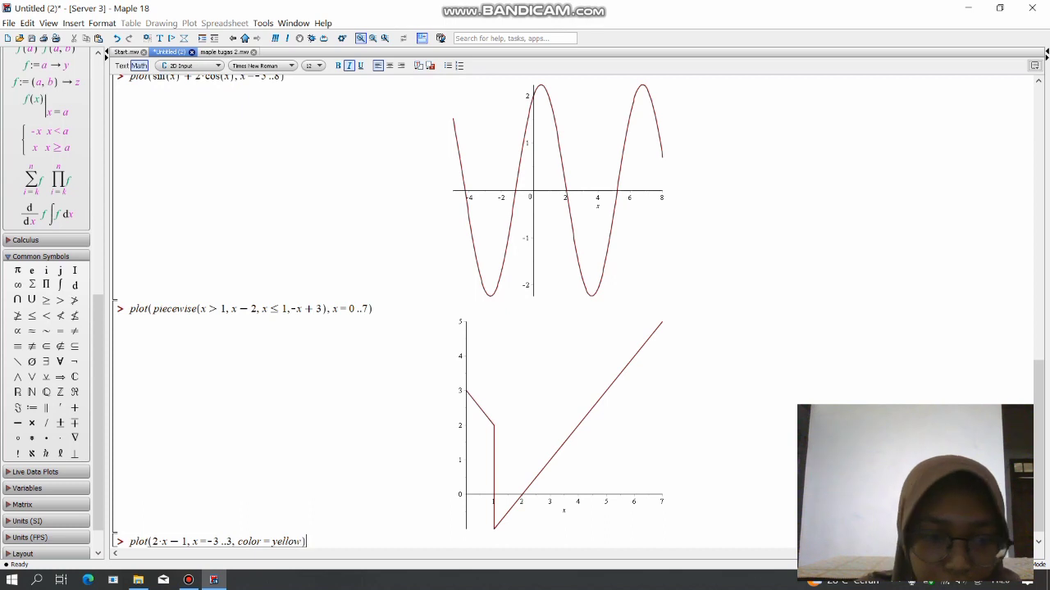
# Complete the plot command with the range x=-3..3 and the option color=yellow, and evaluate it.
pyautogui.press('Return')
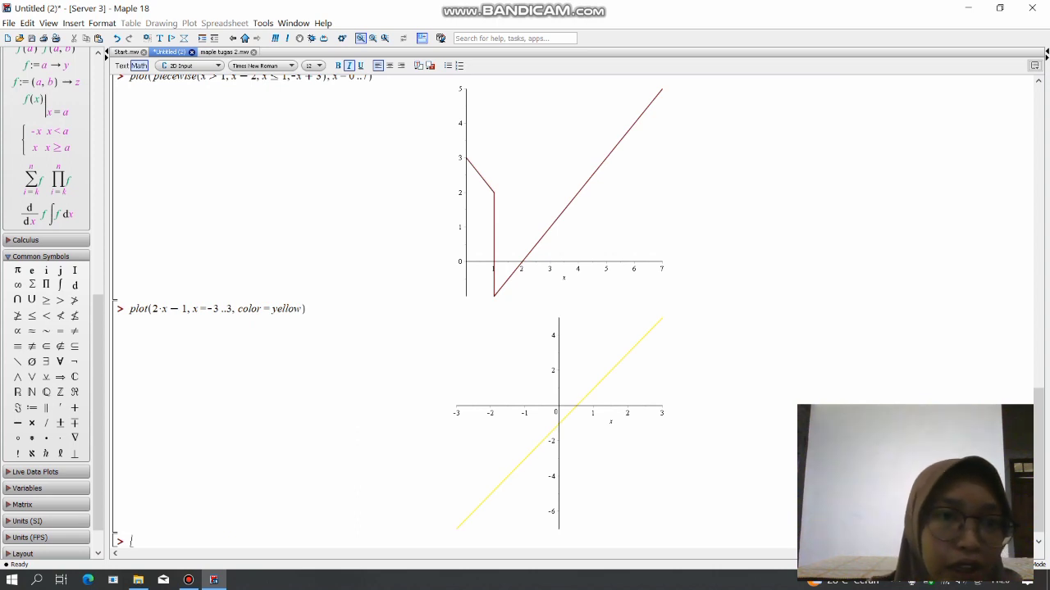
# Consult the filled option in maple tugas 2.mw, and begin another worksheet plot of 2*x-1 over x=-3..3.
pyautogui.click(224, 51)
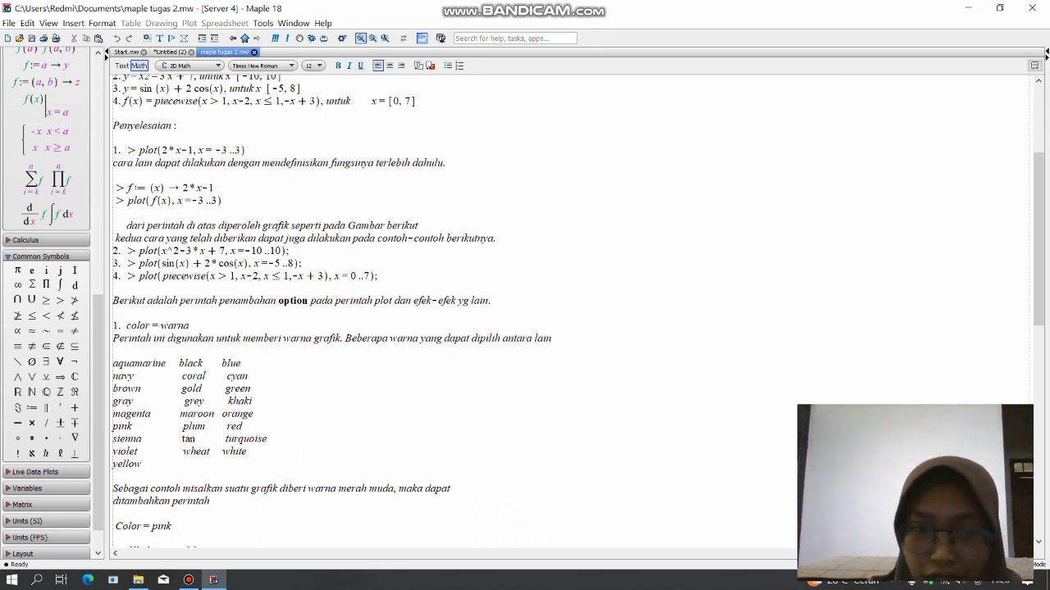
pyautogui.scroll(-10, 525, 312)
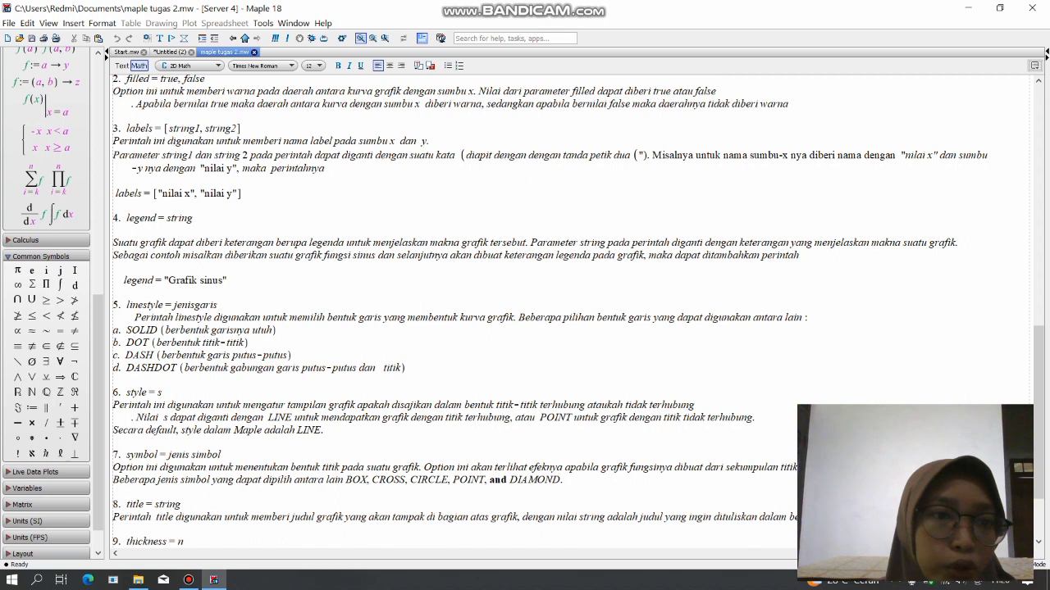
pyautogui.click(170, 51)
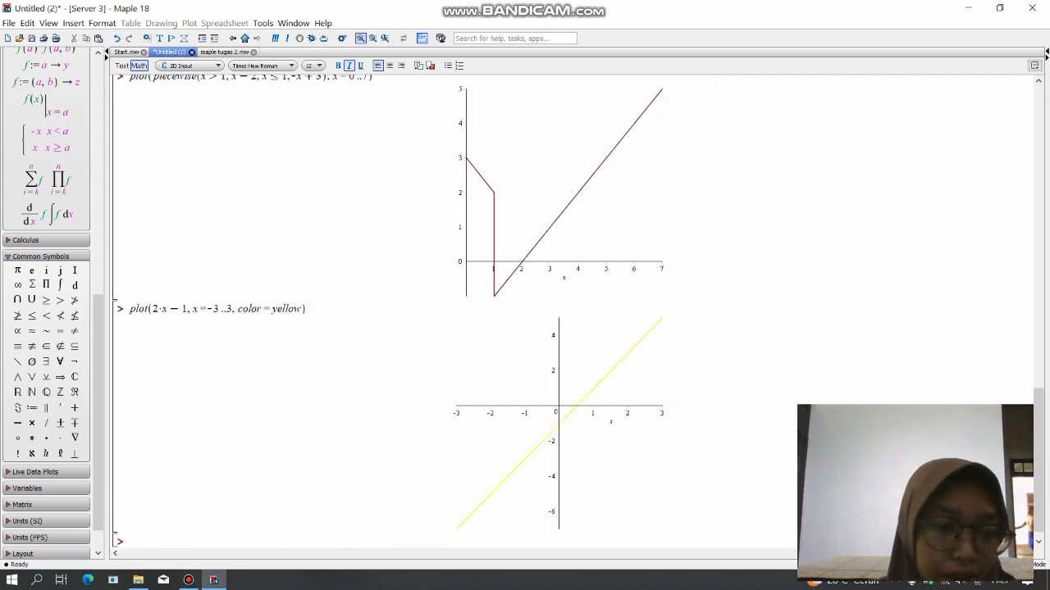
pyautogui.write('plot')
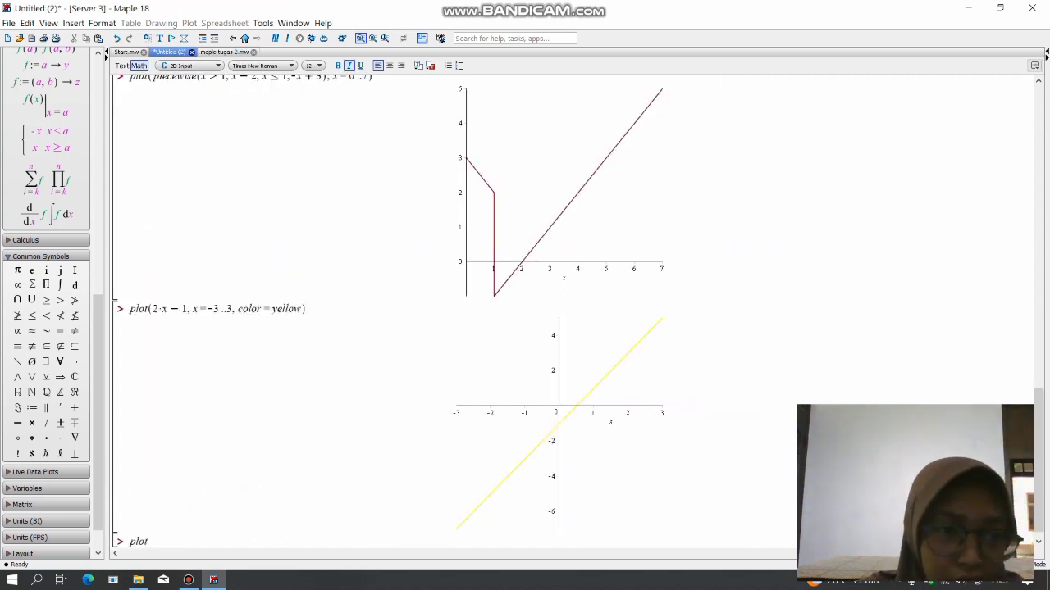
pyautogui.write('(')
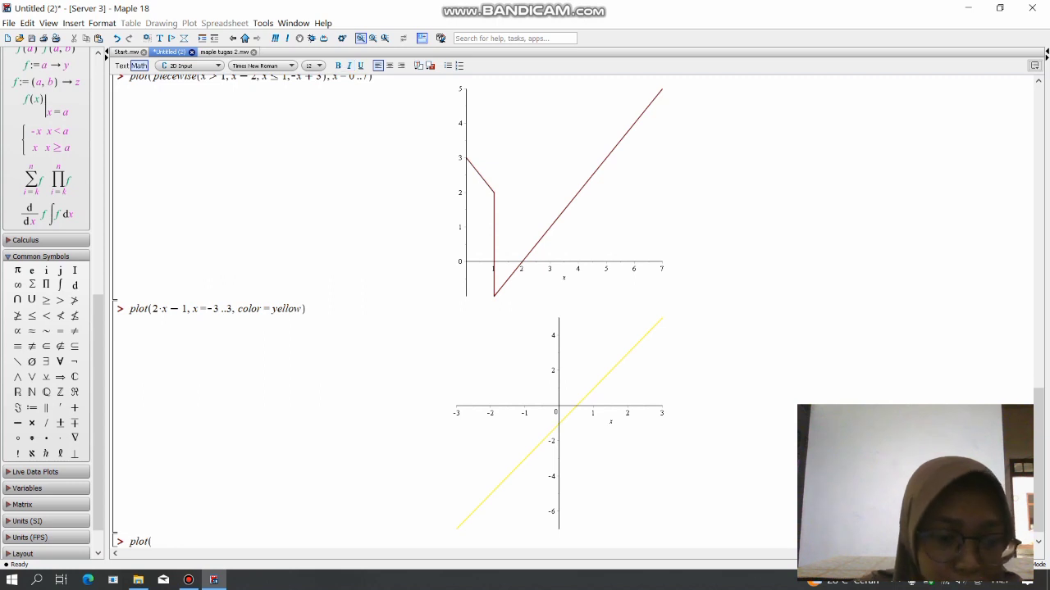
pyautogui.write('2*x')
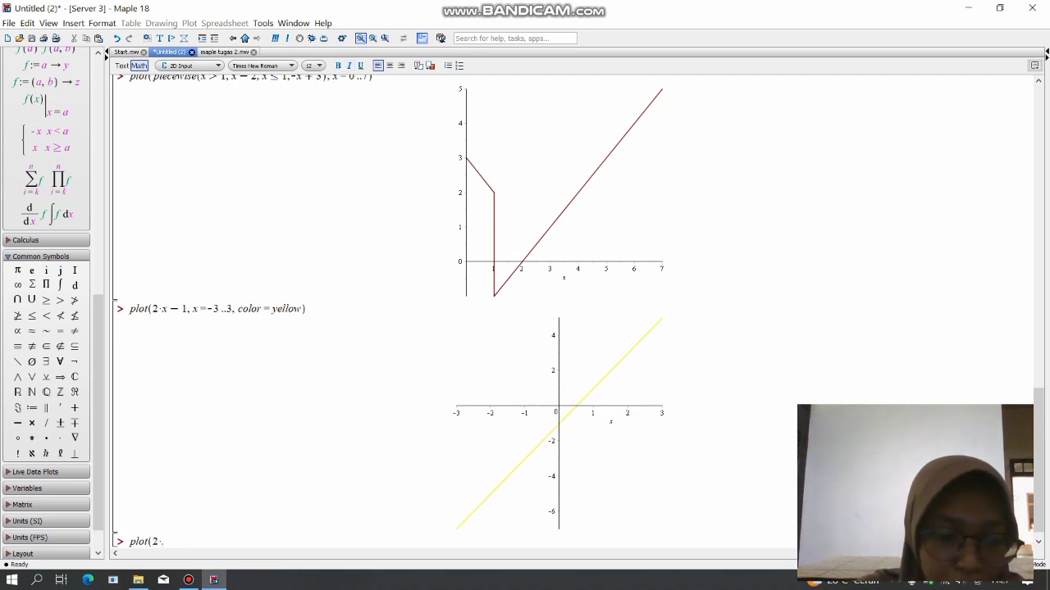
pyautogui.write('-1')
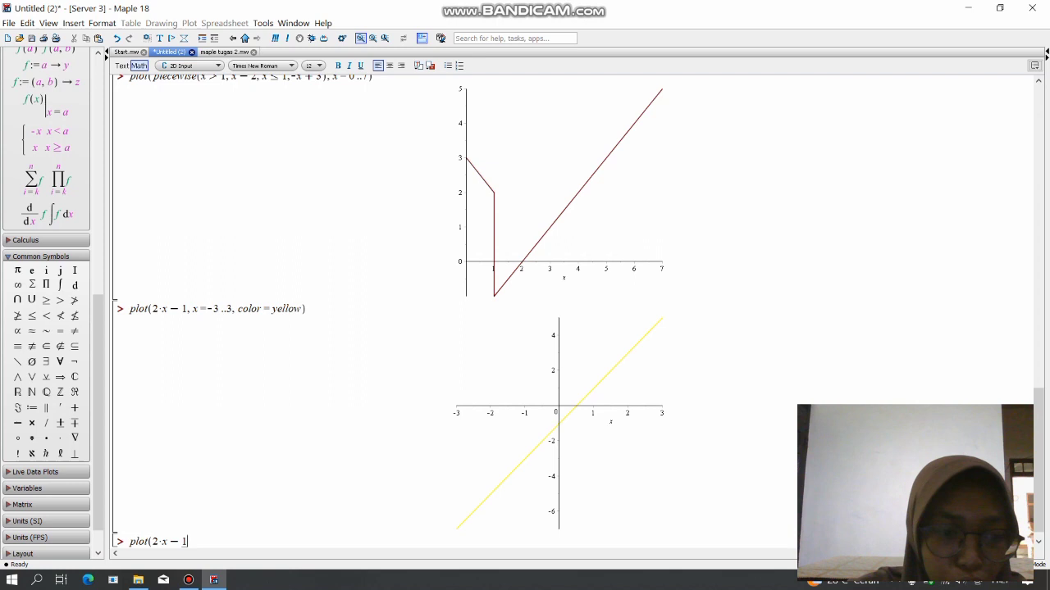
pyautogui.write(',x=-3.')
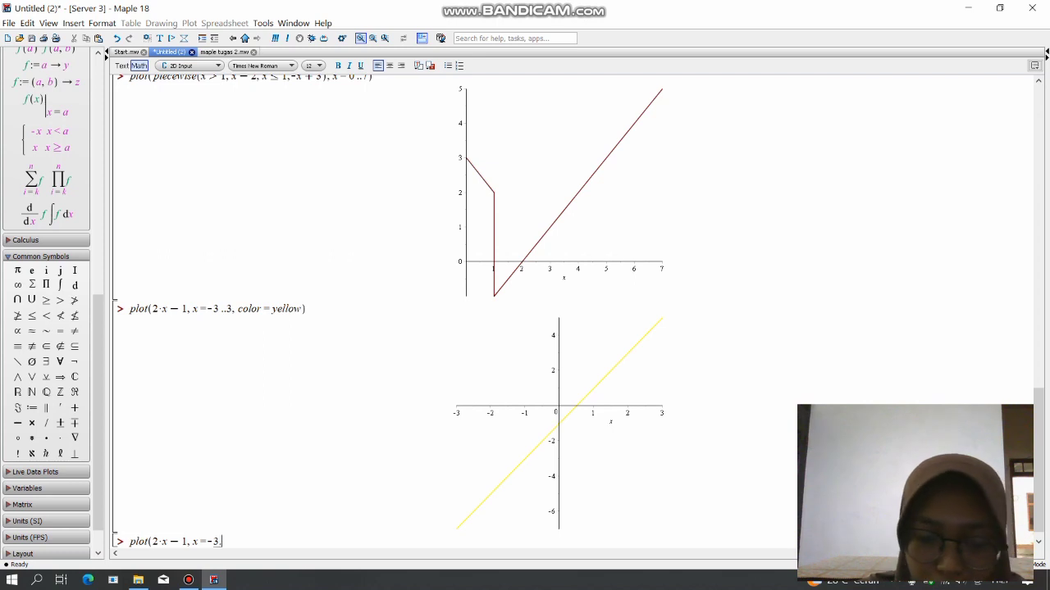
pyautogui.write('.3,filled')
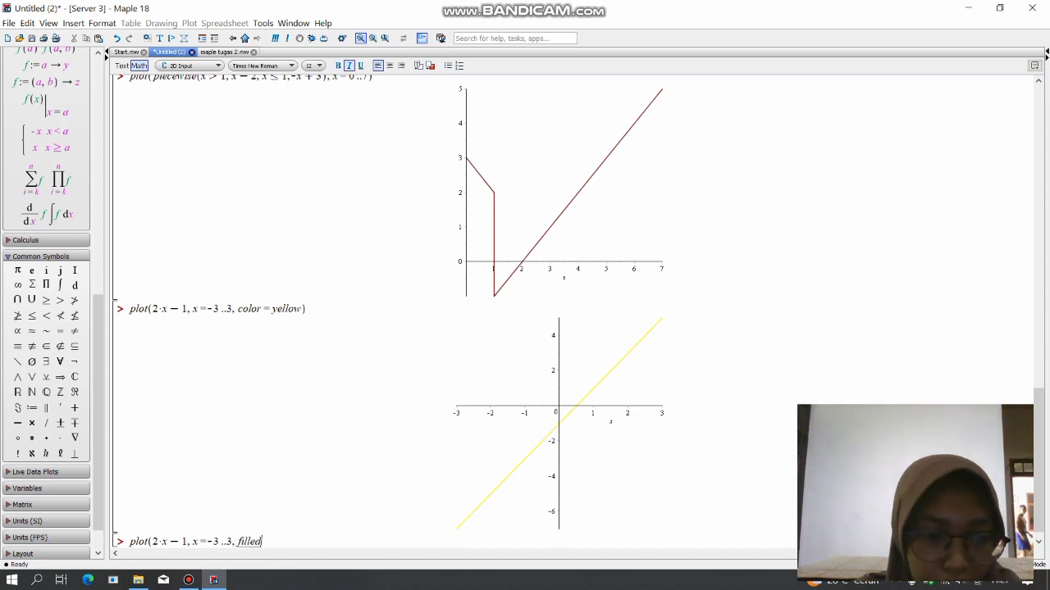
pyautogui.write('=')
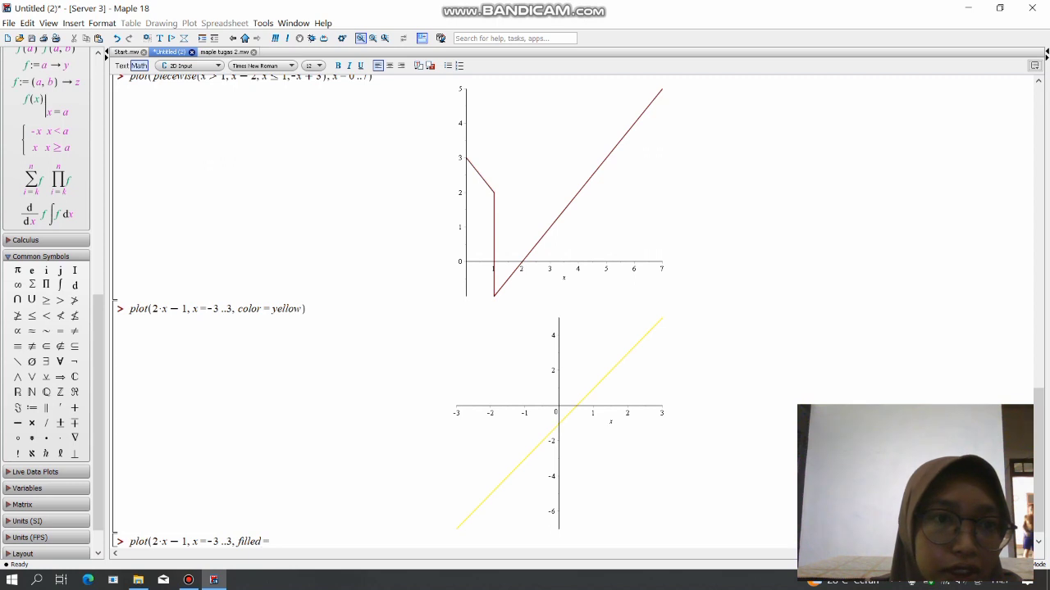
# Add the option filled=true to the plot command, checking its allowed values in the notes, and evaluate it.
pyautogui.click(224, 52)
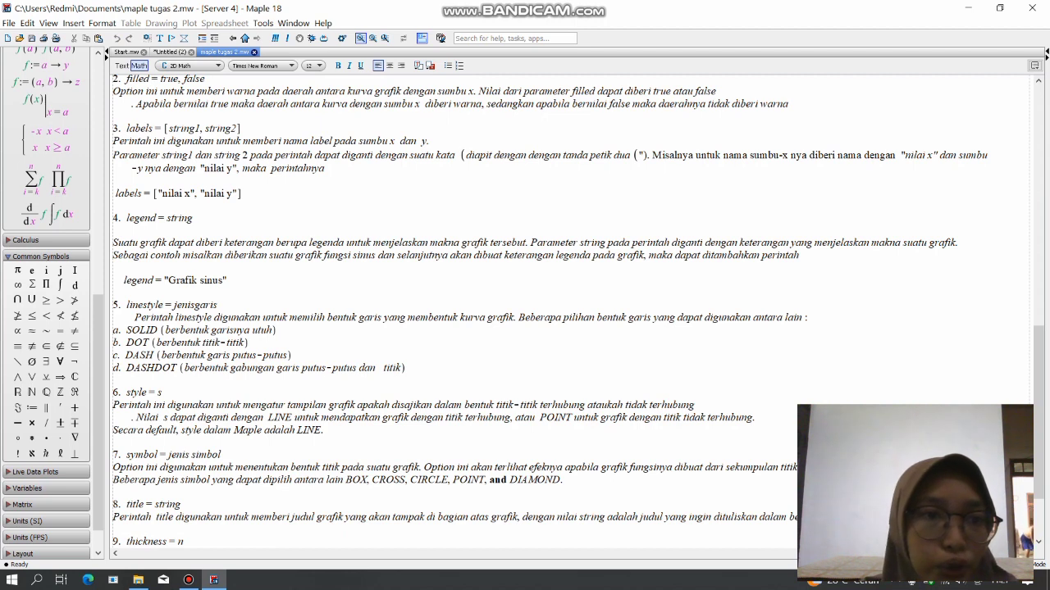
pyautogui.click(169, 52)
pyautogui.write('tr')
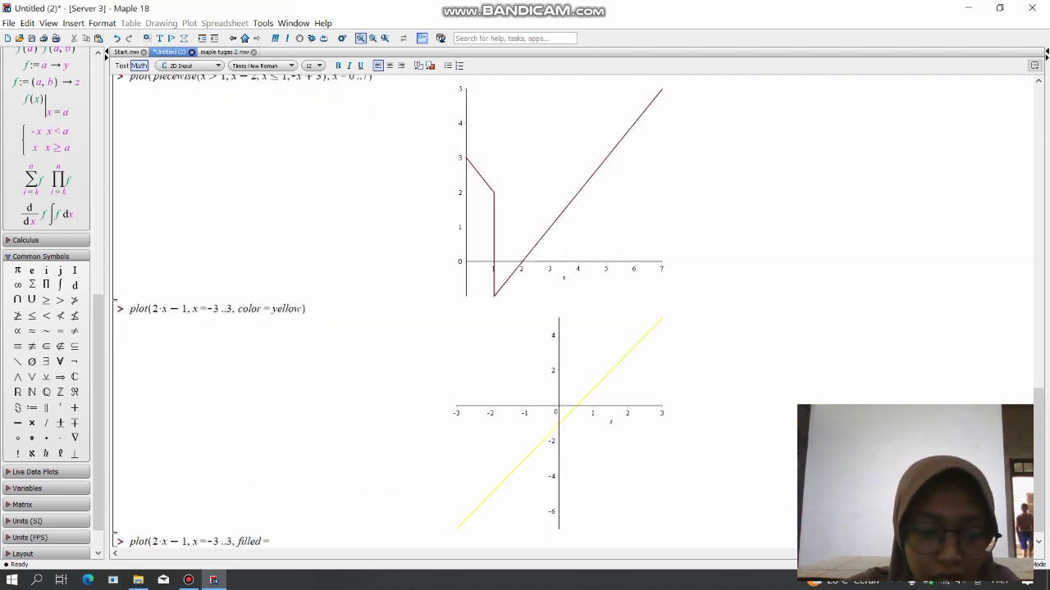
pyautogui.write('i')
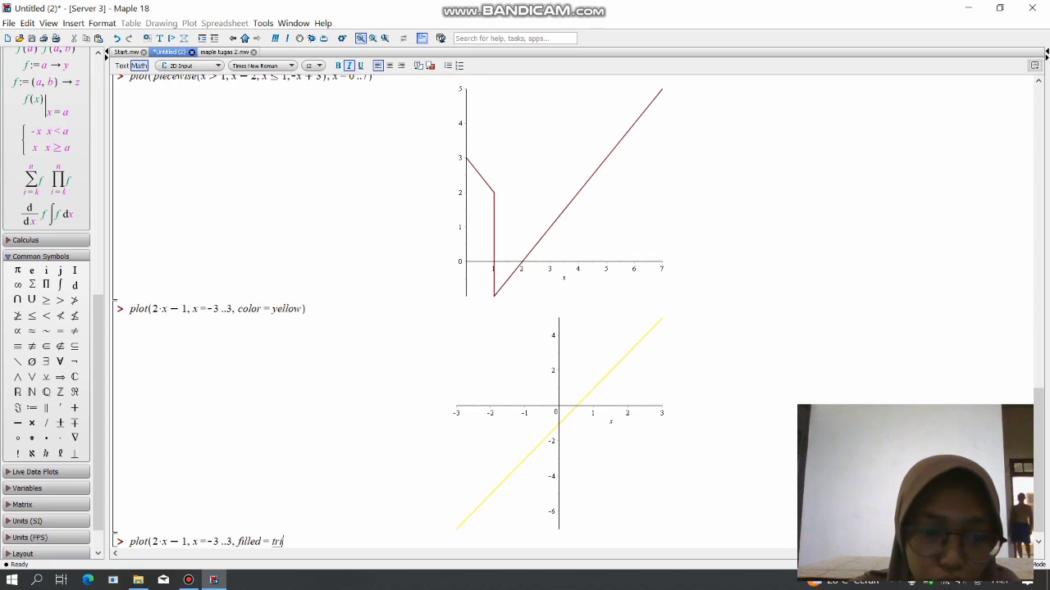
pyautogui.write('u')
pyautogui.press('BackSpace')
pyautogui.press('BackSpace')
pyautogui.write('ue)')
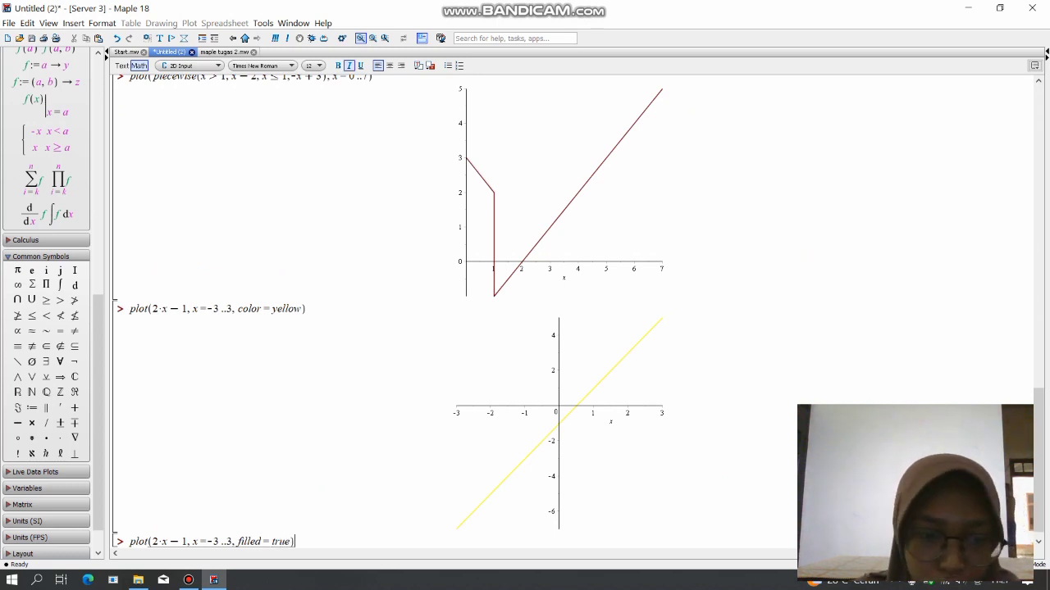
pyautogui.press('Return')
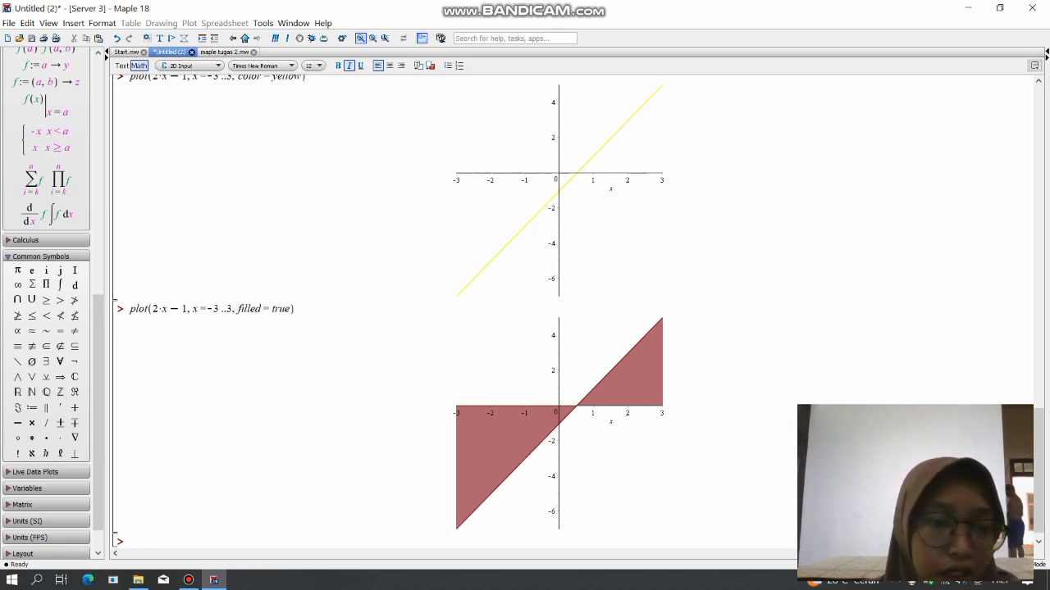
# Consult the labels option in maple tugas 2.mw, and begin a plot of 2*x-1 over x=-3..3 below the filled graph in Untitled (2).
pyautogui.click(223, 52)
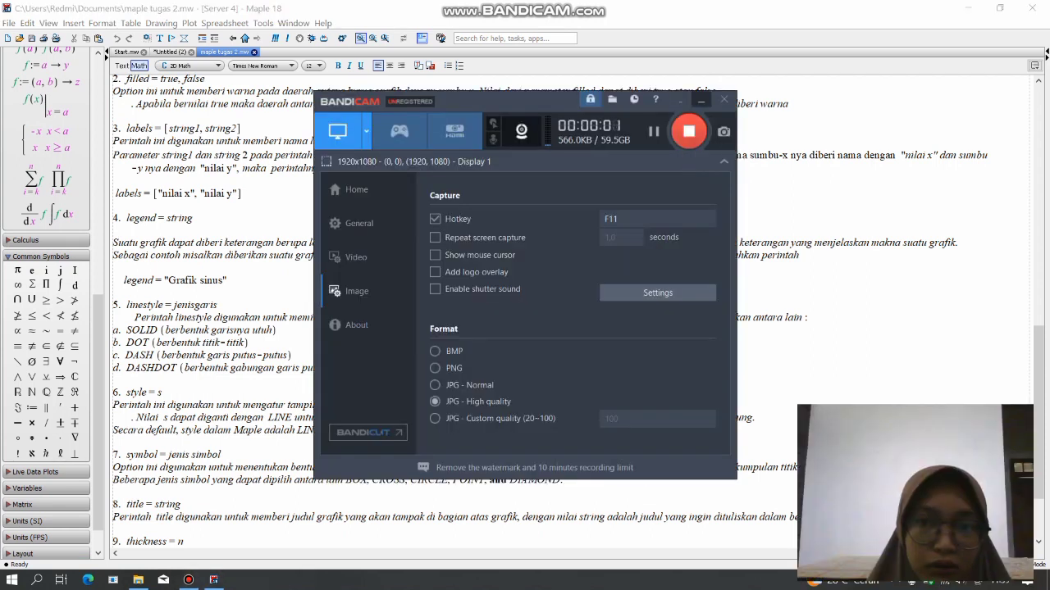
pyautogui.click(189, 579)
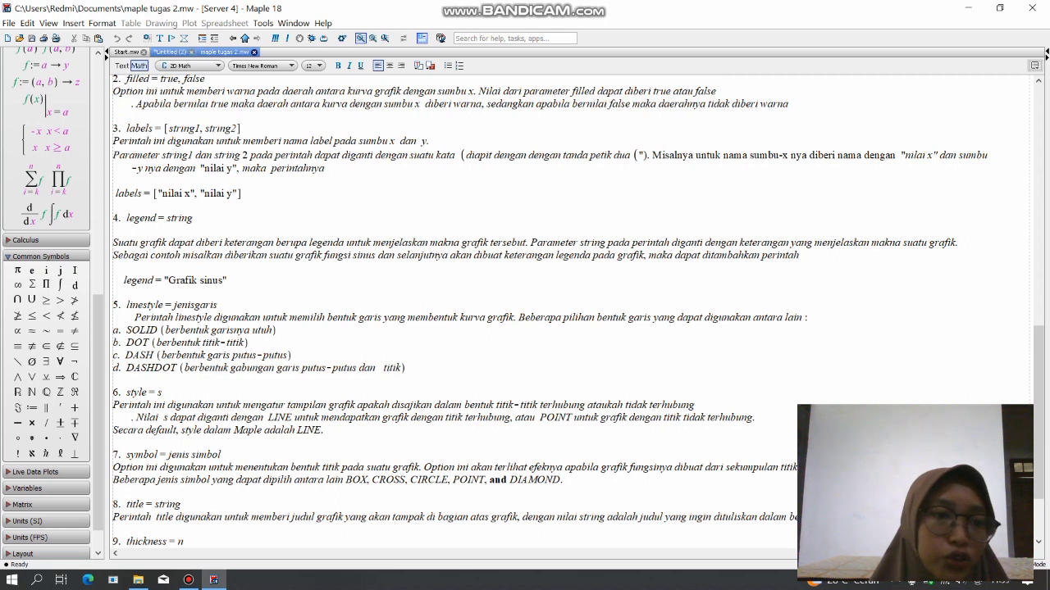
pyautogui.click(169, 51)
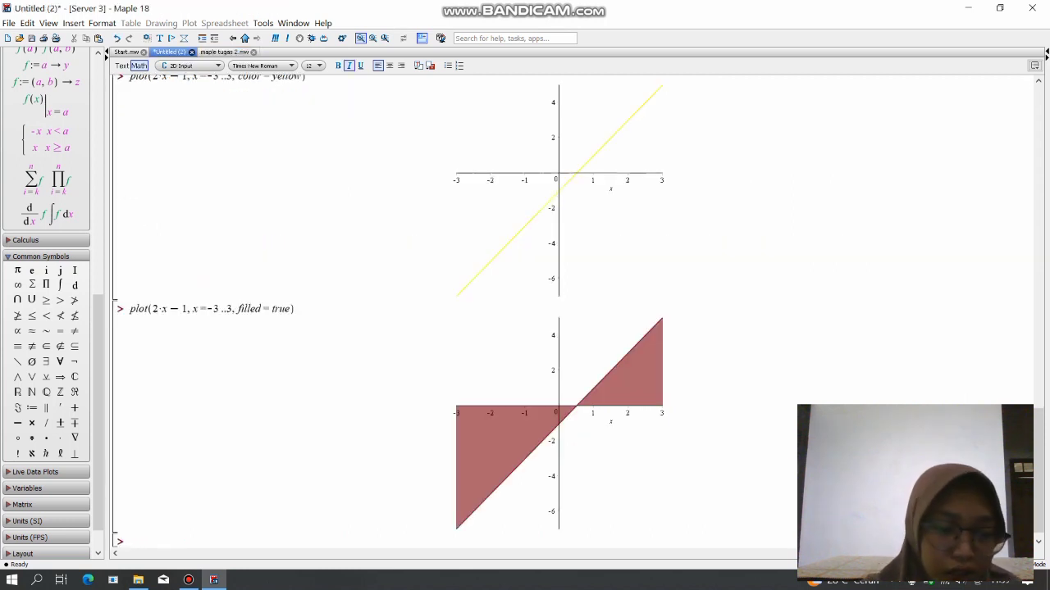
pyautogui.write('plot')
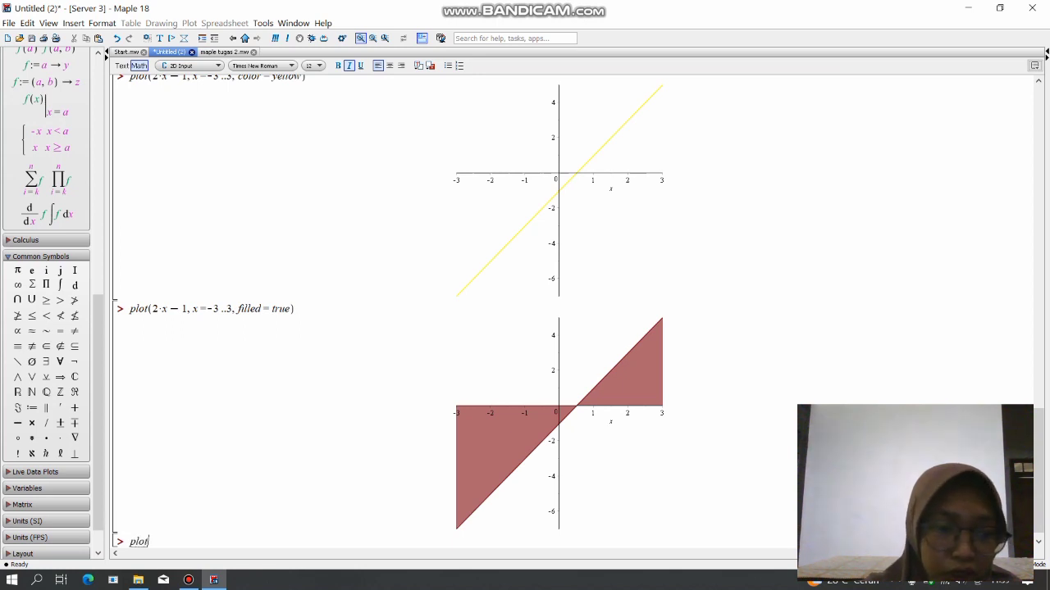
pyautogui.write('(2')
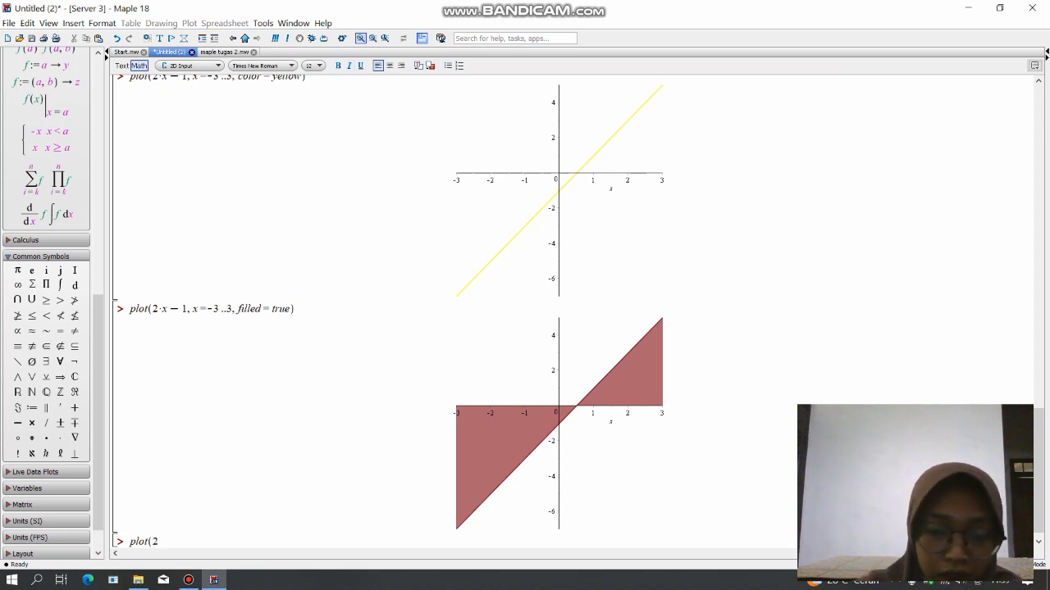
pyautogui.write('*x')
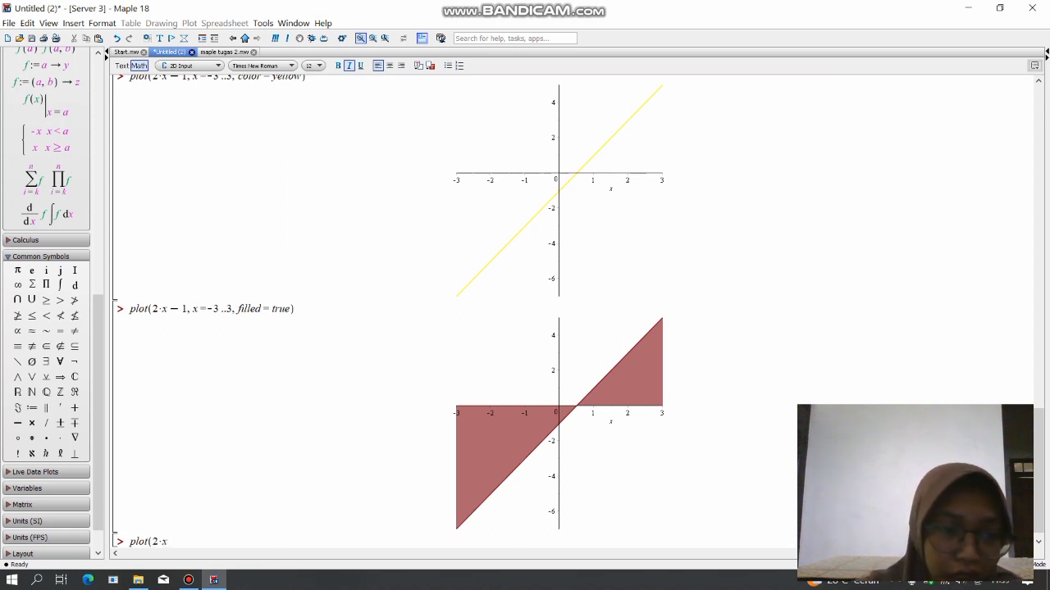
pyautogui.write('-1')
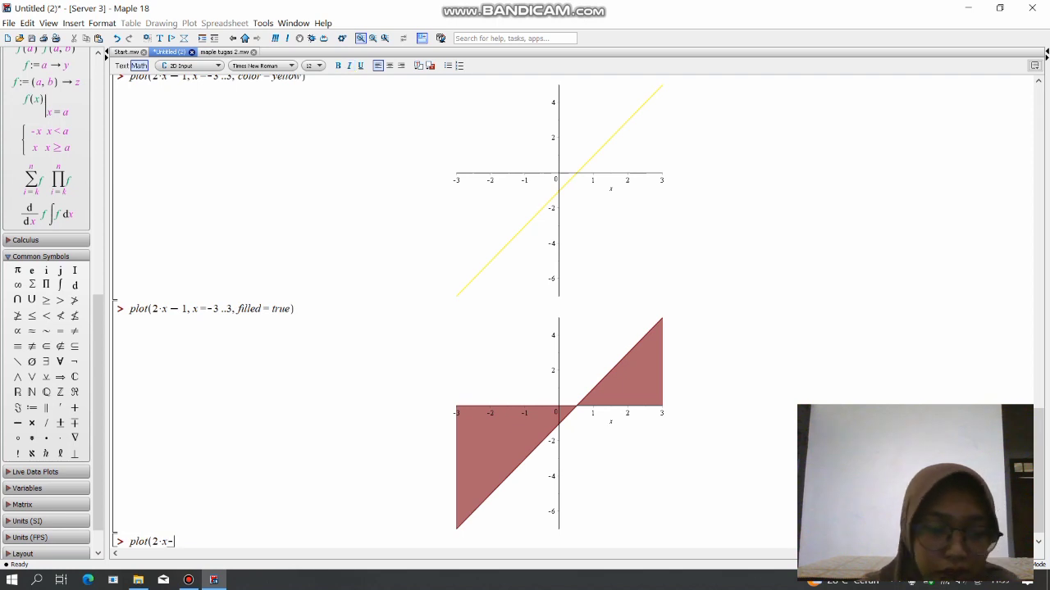
pyautogui.write(',')
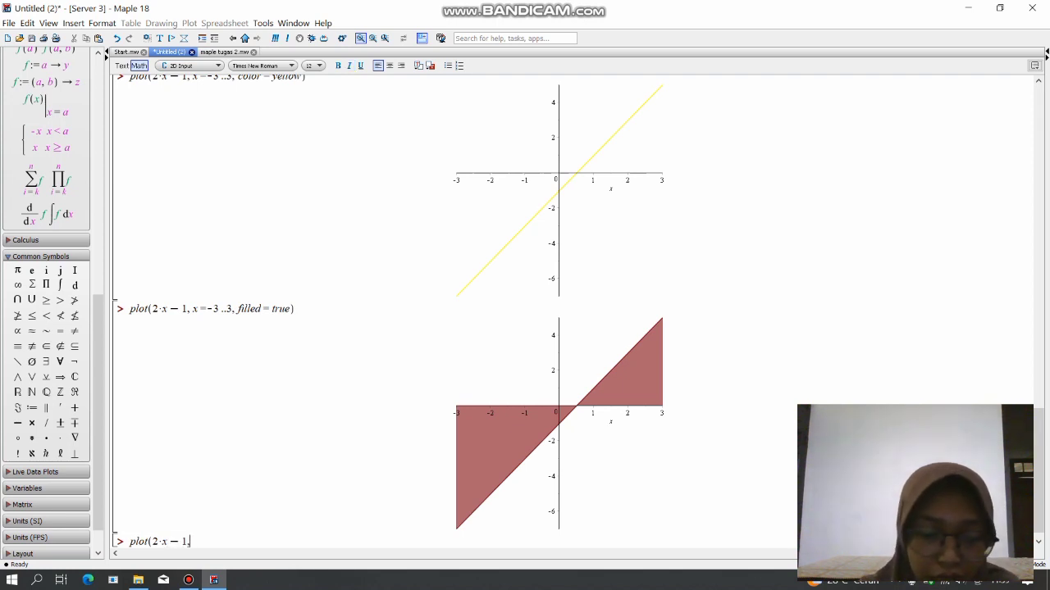
pyautogui.write('x=')
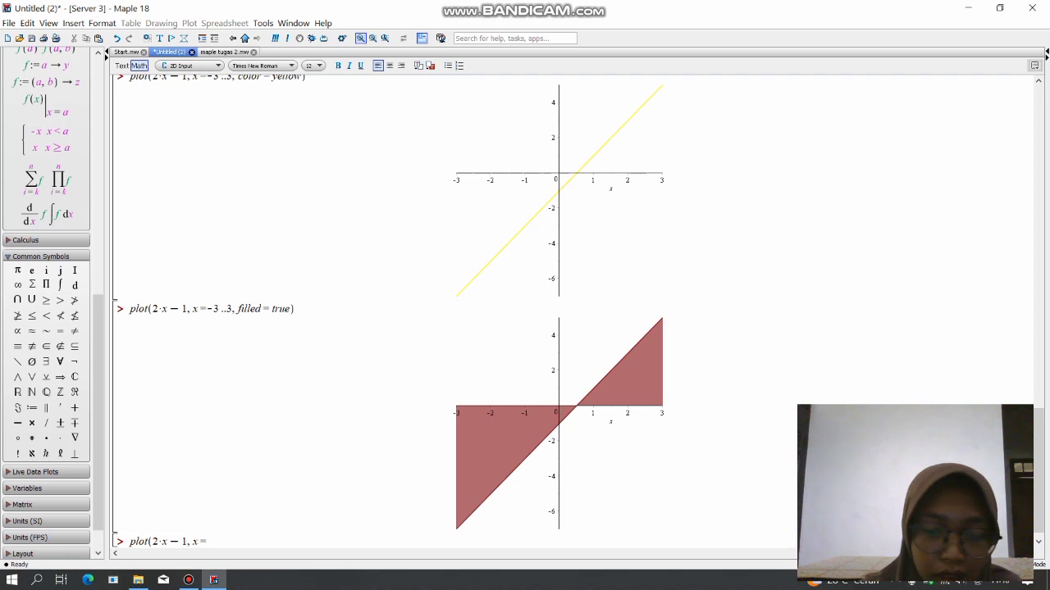
pyautogui.write('-3..3')
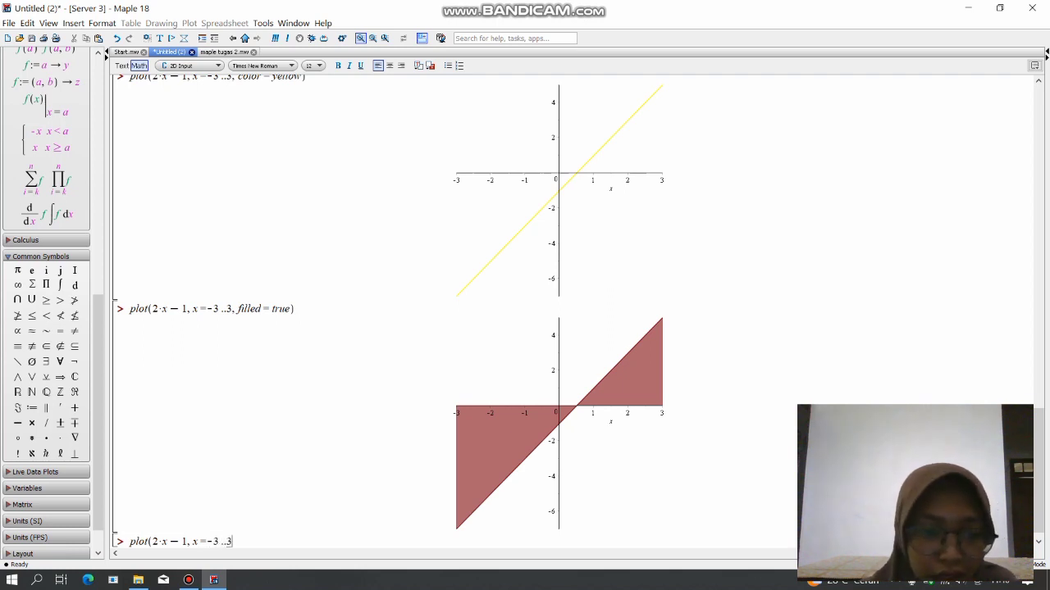
pyautogui.write(',')
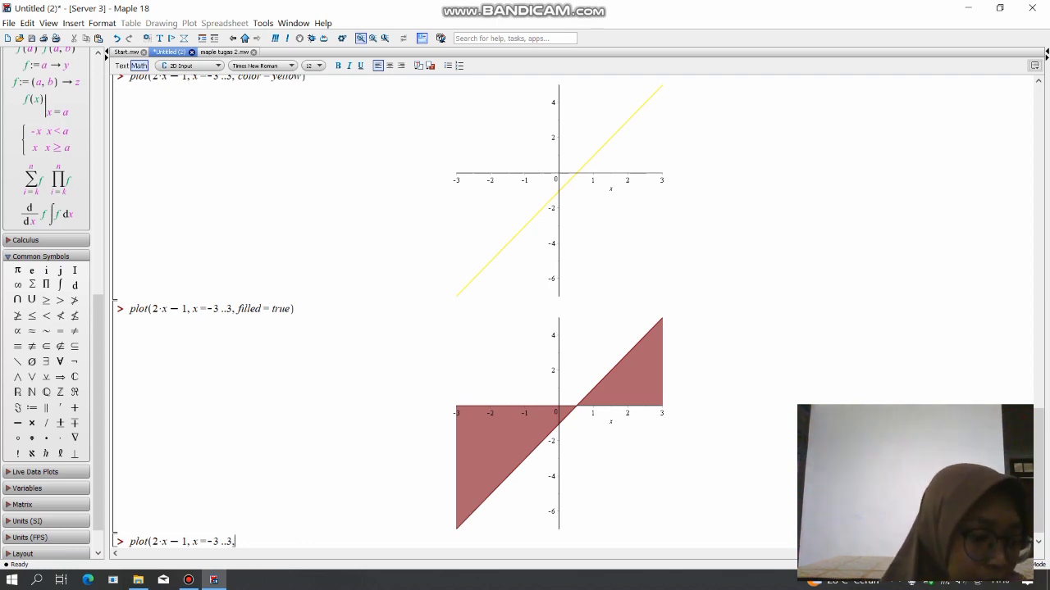
pyautogui.write(' labels')
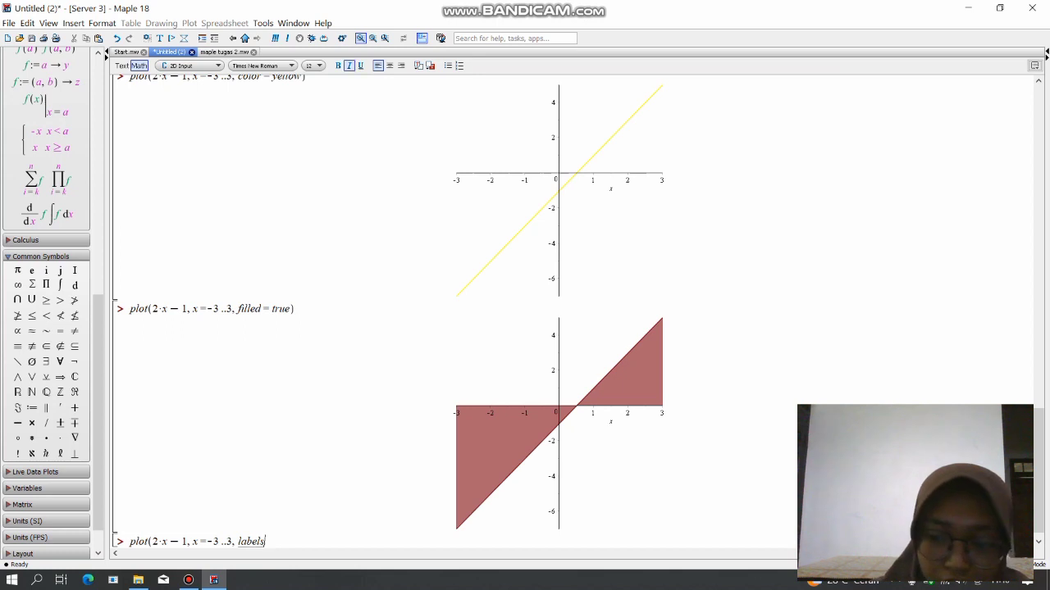
# Add labels to the plot command without an equals sign, opening its bracketed list with "nilai x" as the first label.
pyautogui.write('[')
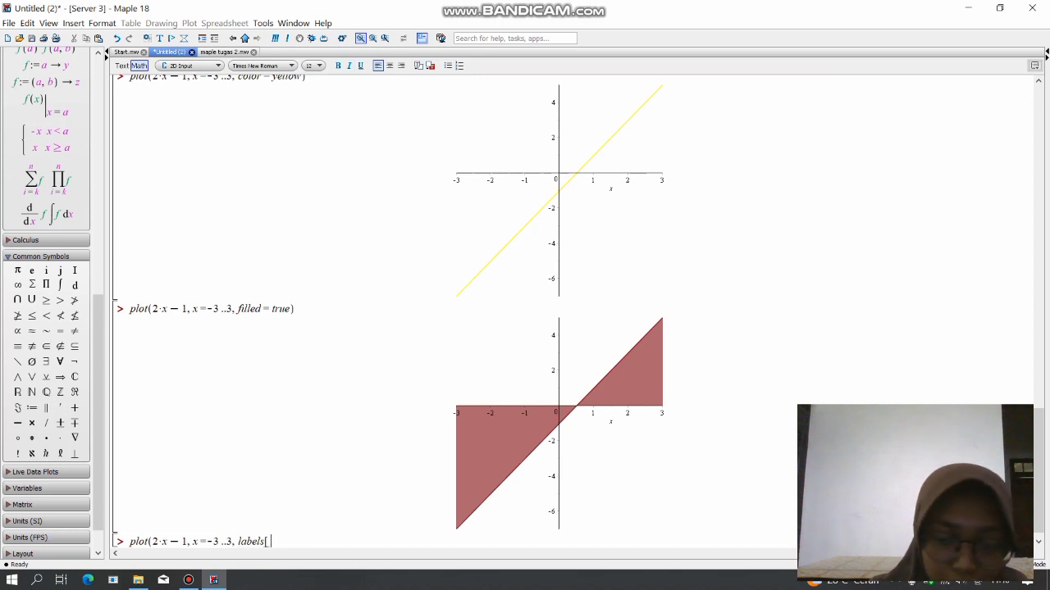
pyautogui.write('"nilaix')
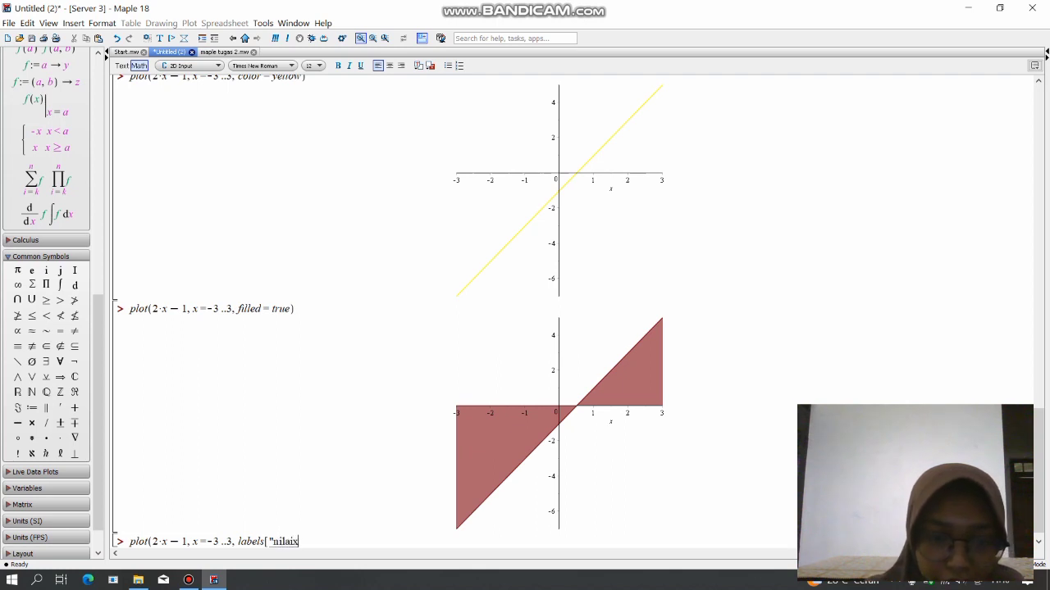
pyautogui.press('BackSpace')
pyautogui.write('x')
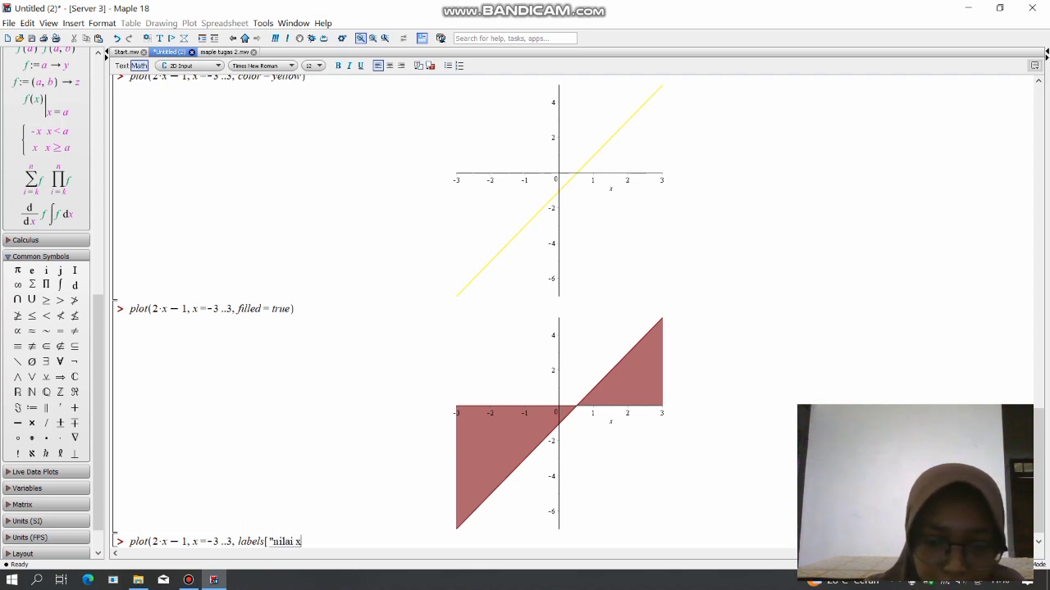
pyautogui.write('"')
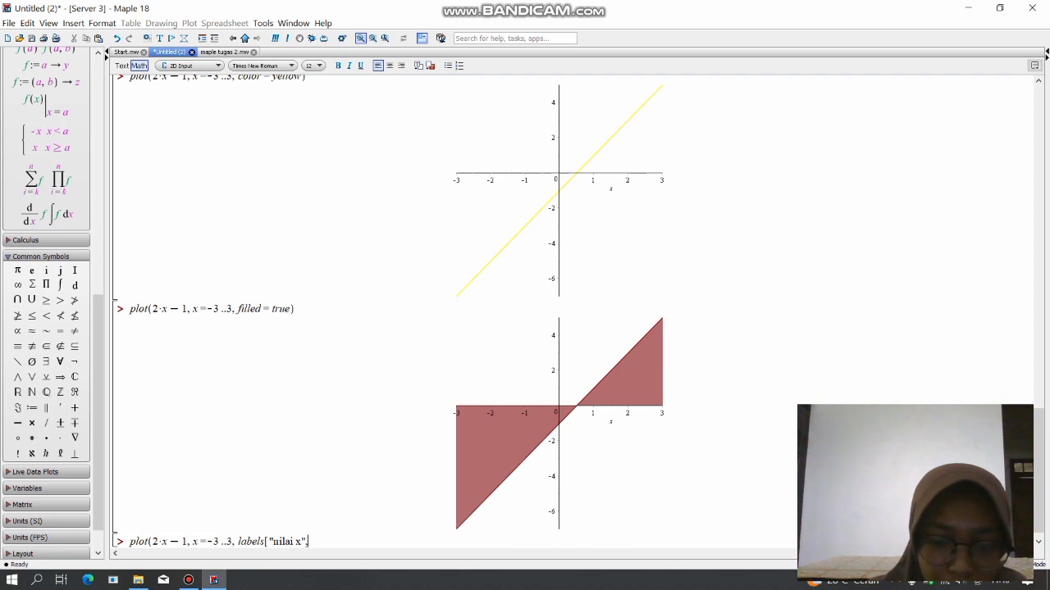
pyautogui.write(',')
pyautogui.press('BackSpace')
pyautogui.write(']')
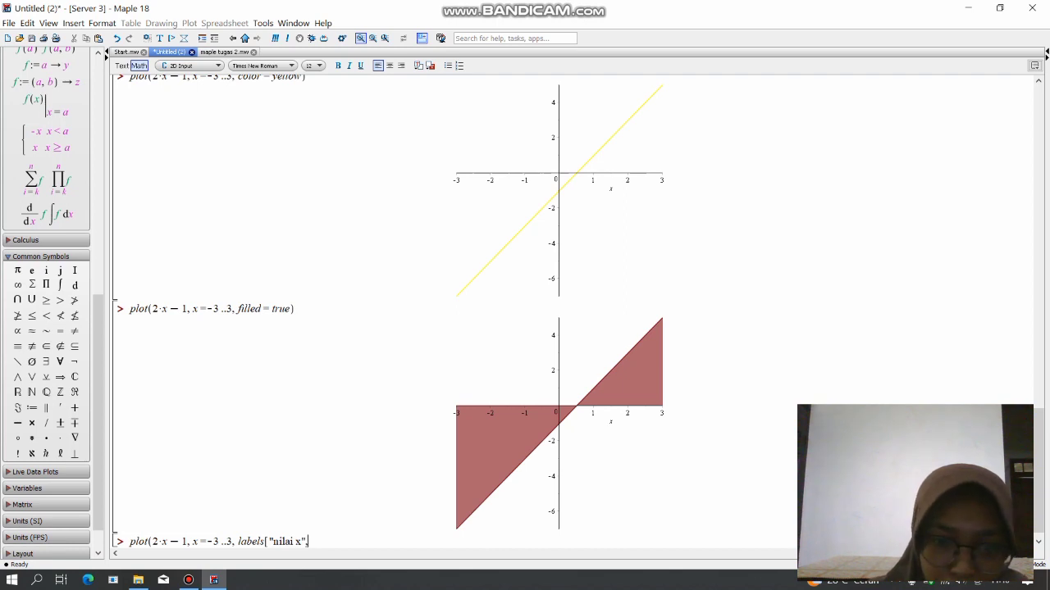
pyautogui.write('"')
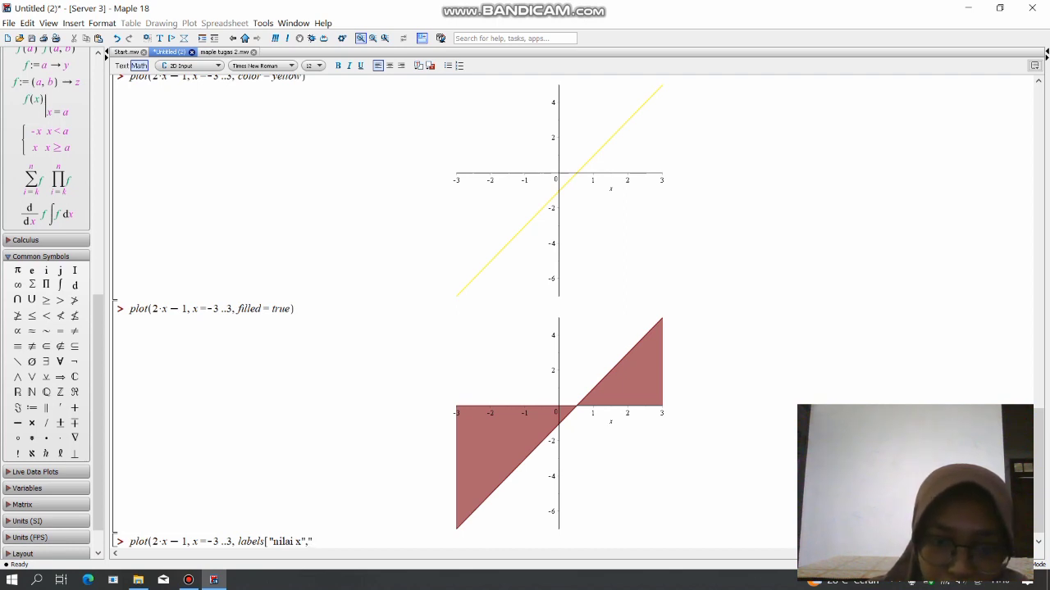
pyautogui.write('nilai')
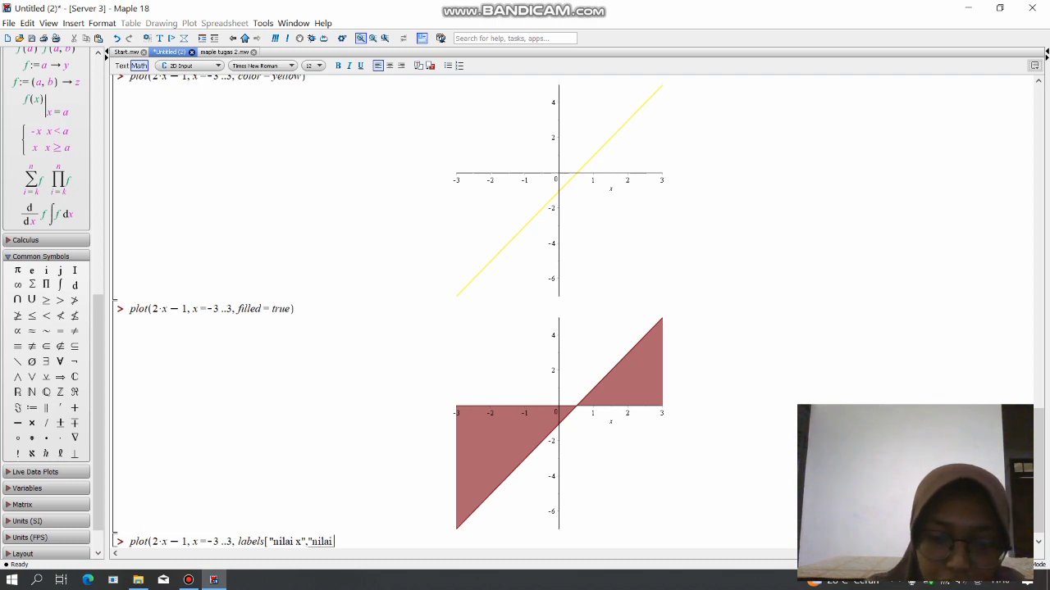
pyautogui.write(' y"')
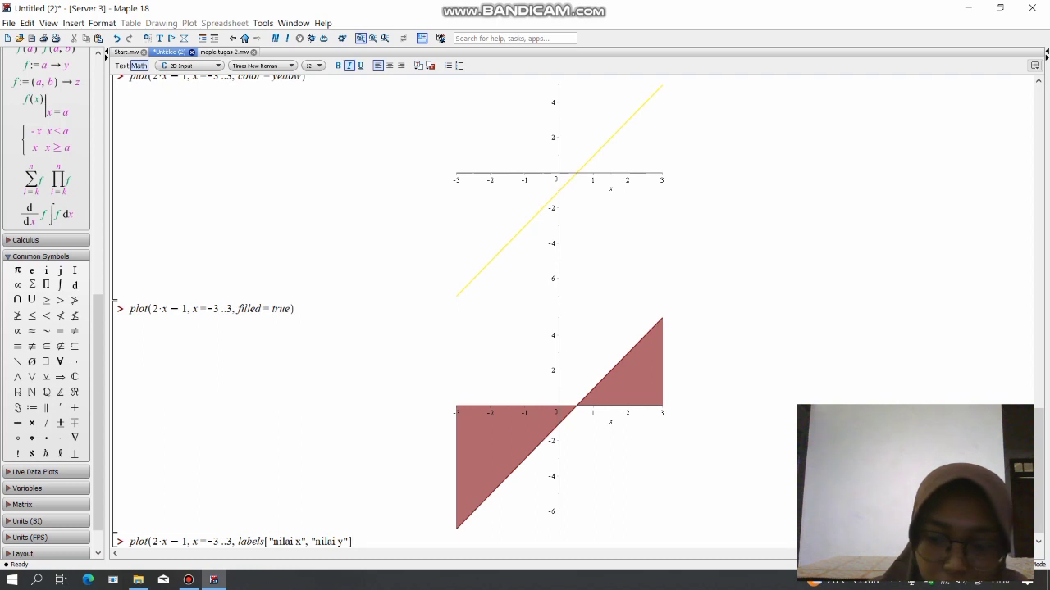
pyautogui.write(')')
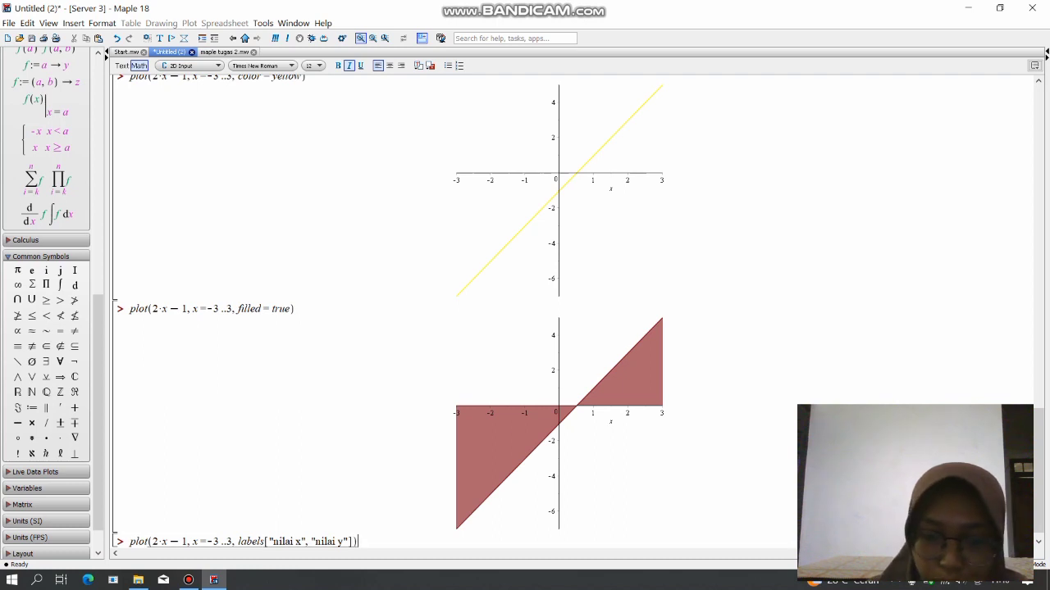
# Complete the label list with "nilai y" as the second label, and evaluate the plot command.
pyautogui.press('Return')
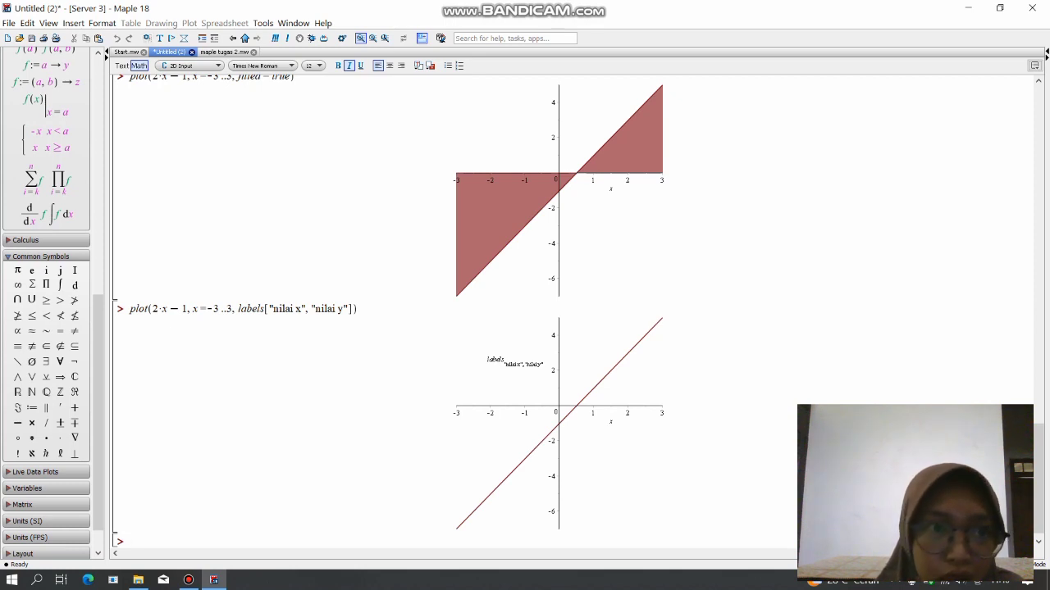
# Correct the option to labels = ["nilai x", "nilai y"] by inserting the missing equals sign, and evaluate the plot again.
pyautogui.click(449, 420)
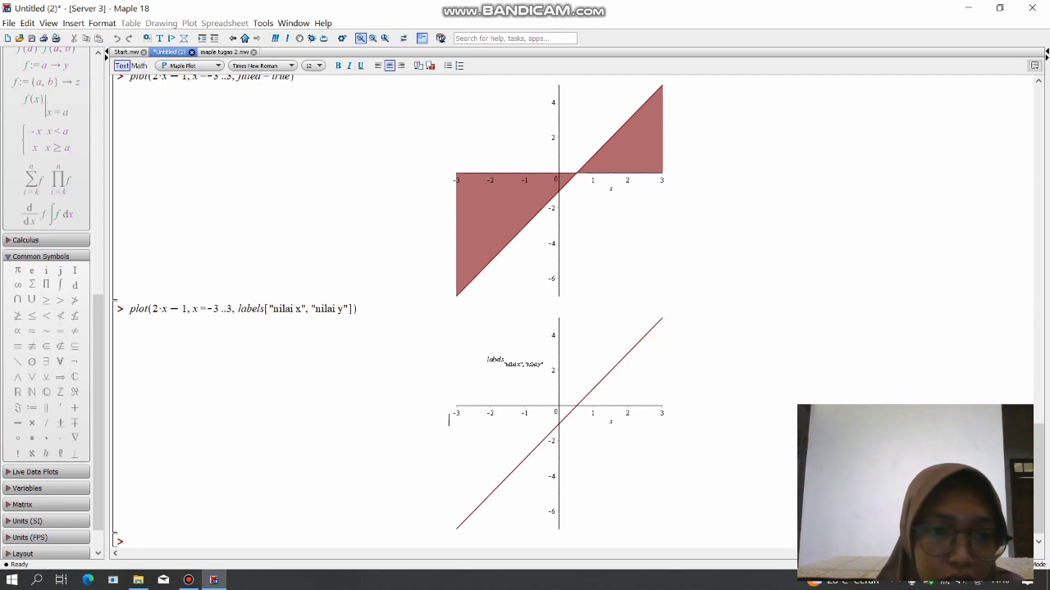
pyautogui.click(270, 309)
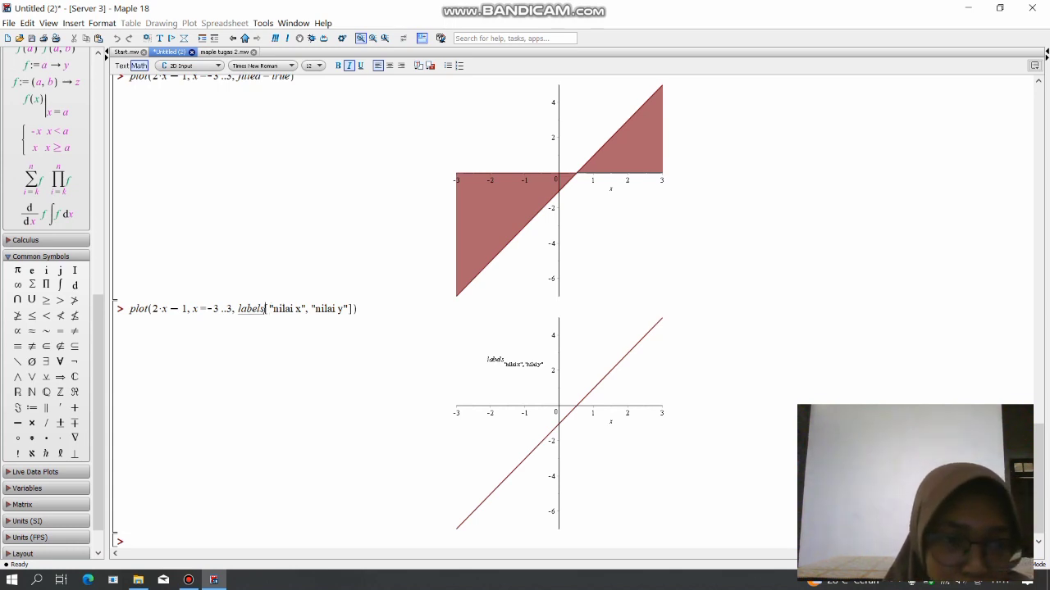
pyautogui.press('Left')
pyautogui.write('=')
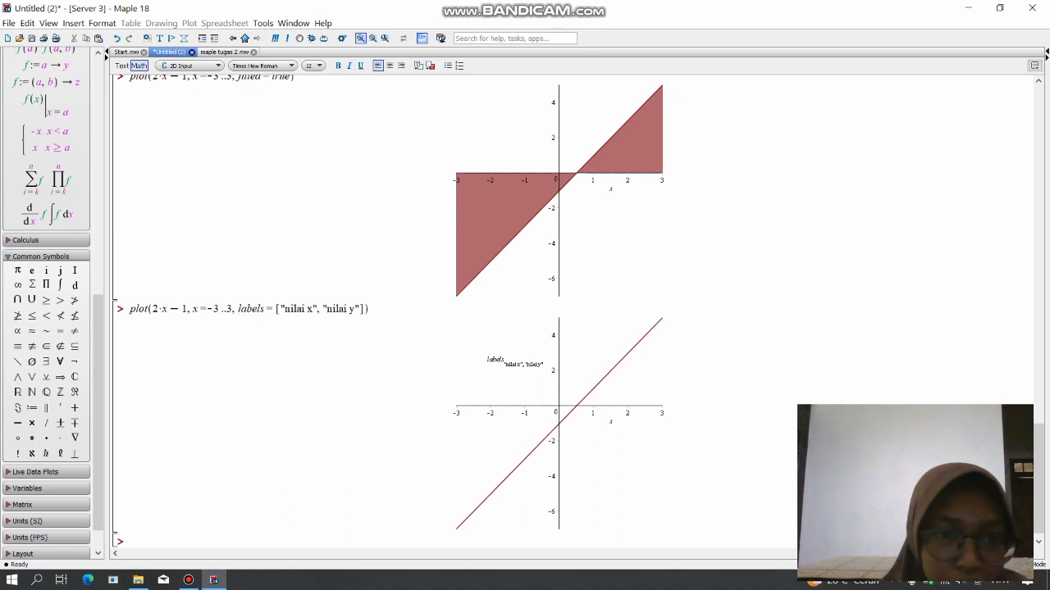
pyautogui.press('Return')
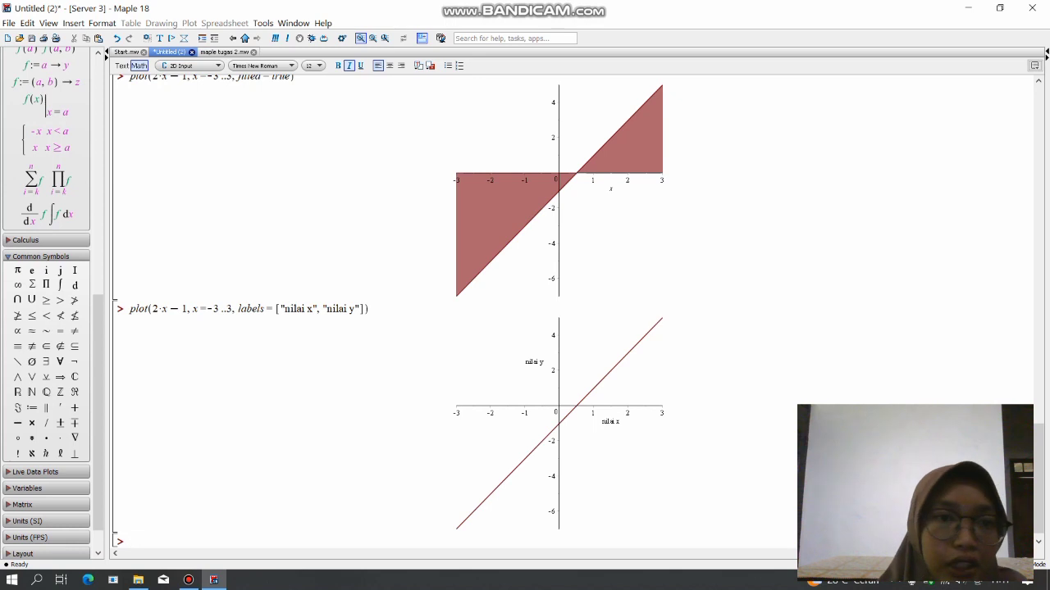
# Consult the legend option in maple tugas 2.mw, and begin another plot of 2*x-1 over x=-3..3 below the labelled graph.
pyautogui.click(224, 52)
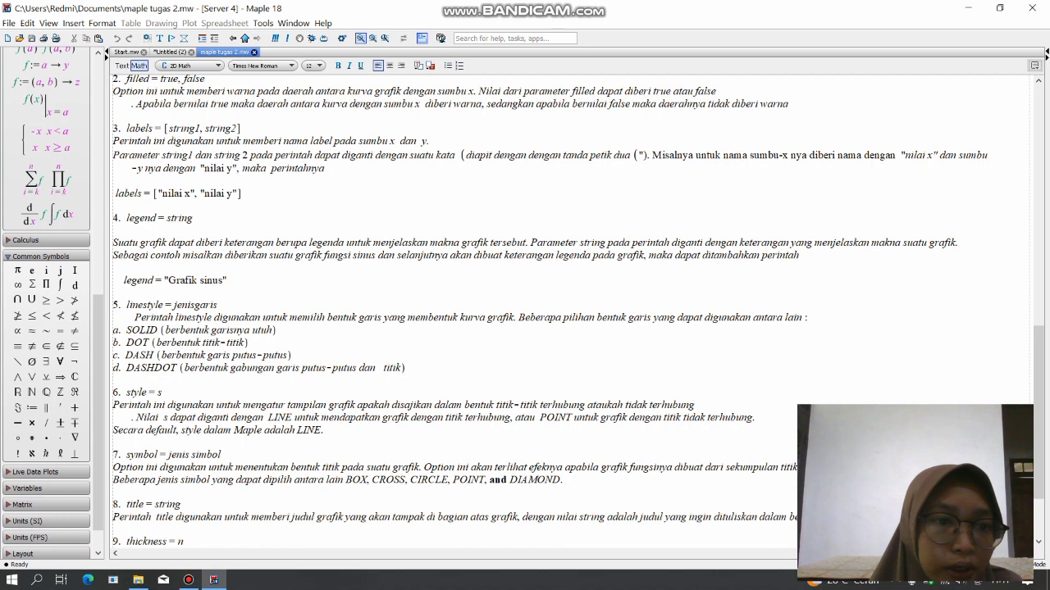
pyautogui.click(169, 52)
pyautogui.write('ployt')
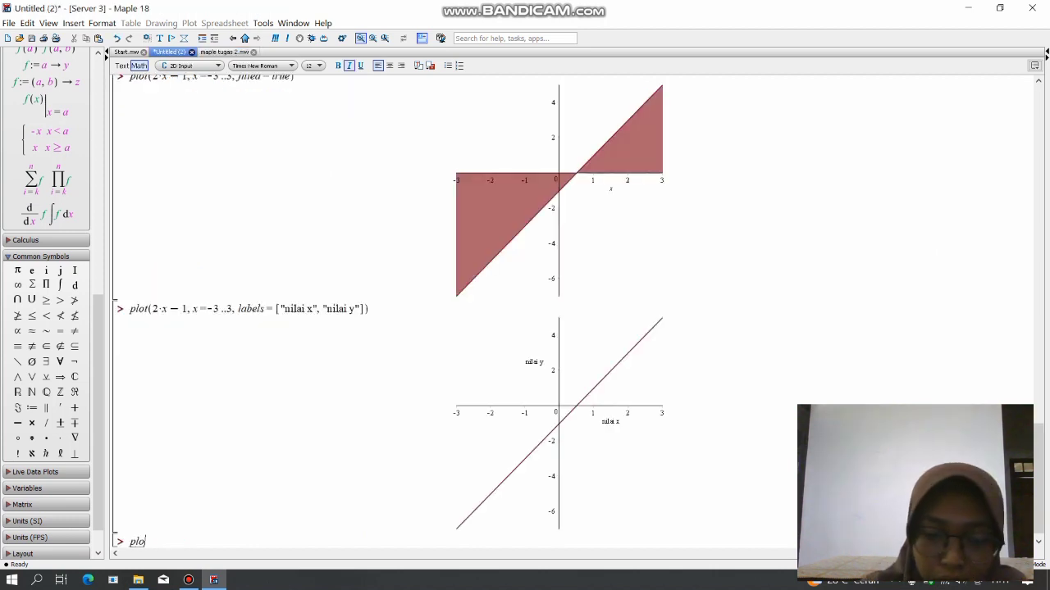
pyautogui.press('BackSpace')
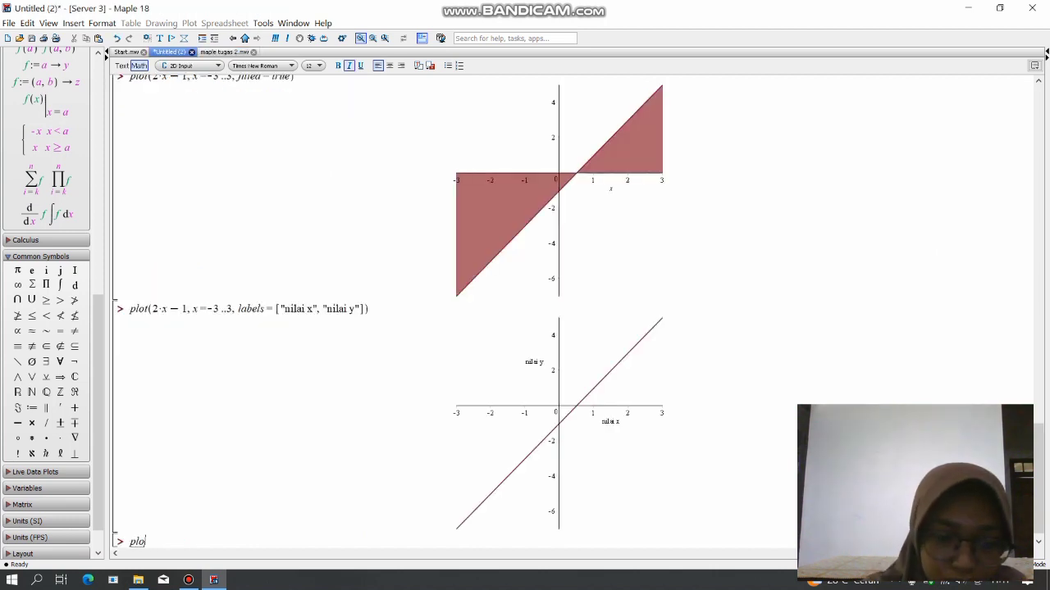
pyautogui.write('t')
pyautogui.write('(')
pyautogui.write('2*x-1')
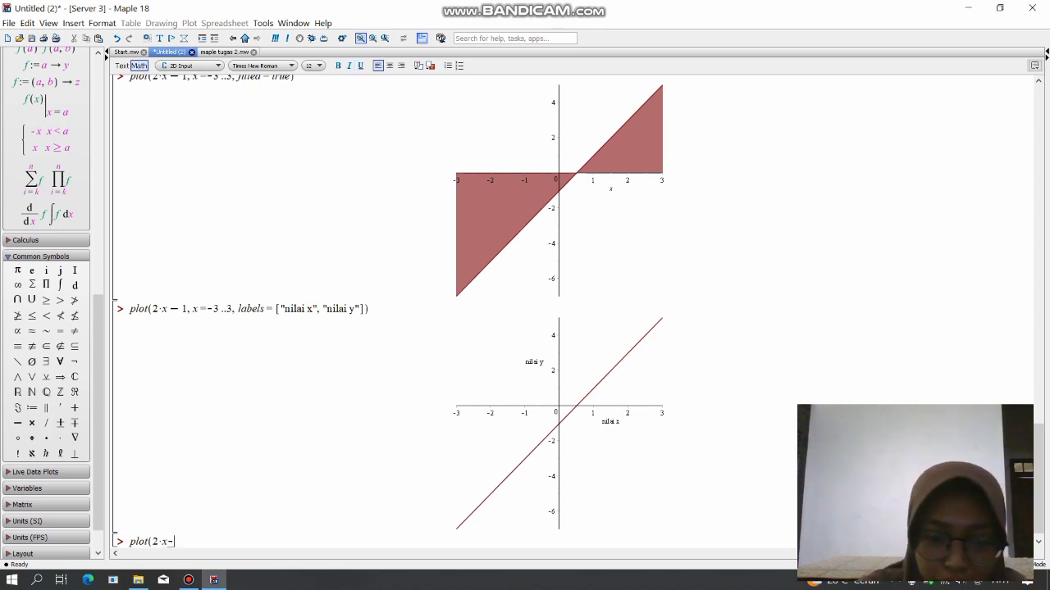
pyautogui.write(',x=')
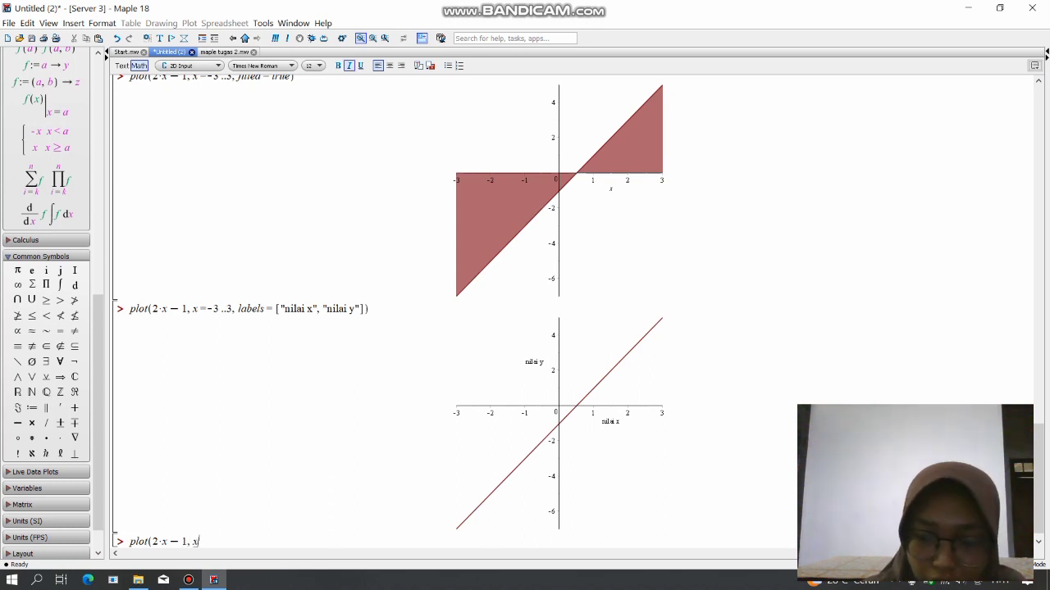
pyautogui.write('-3')
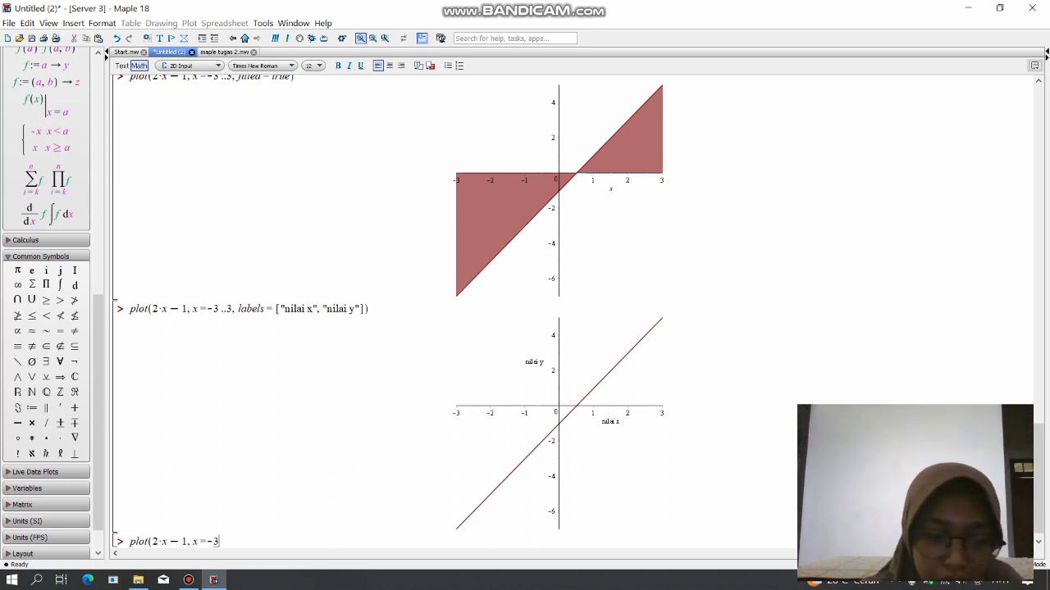
pyautogui.write('..3,')
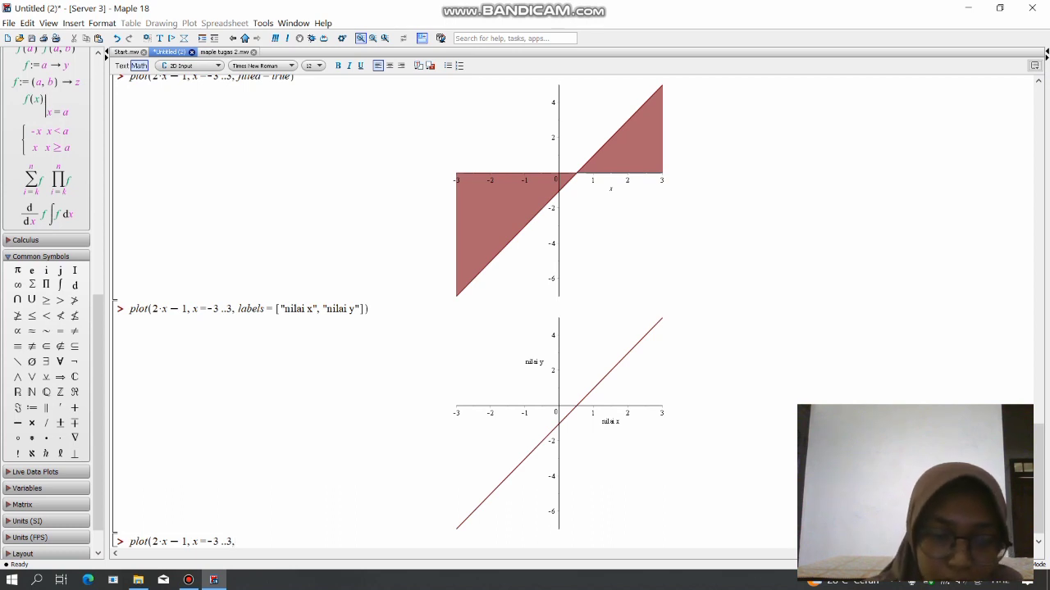
# Recheck the legend option in maple tugas 2.mw, and add legend = with an opening quotation mark to the unfinished plot command.
pyautogui.click(224, 52)
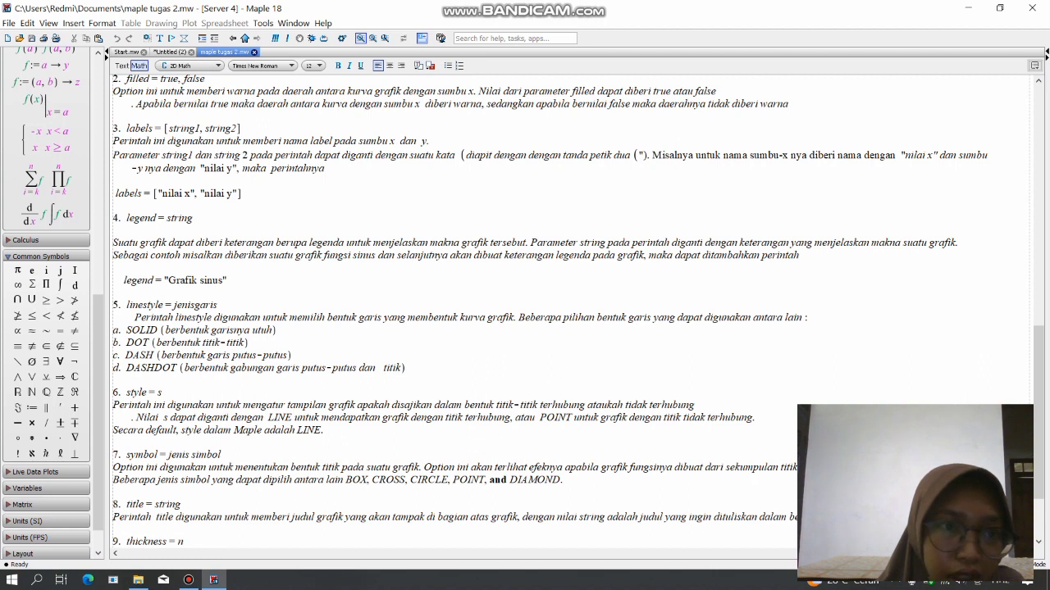
pyautogui.click(169, 52)
pyautogui.write('legend ')
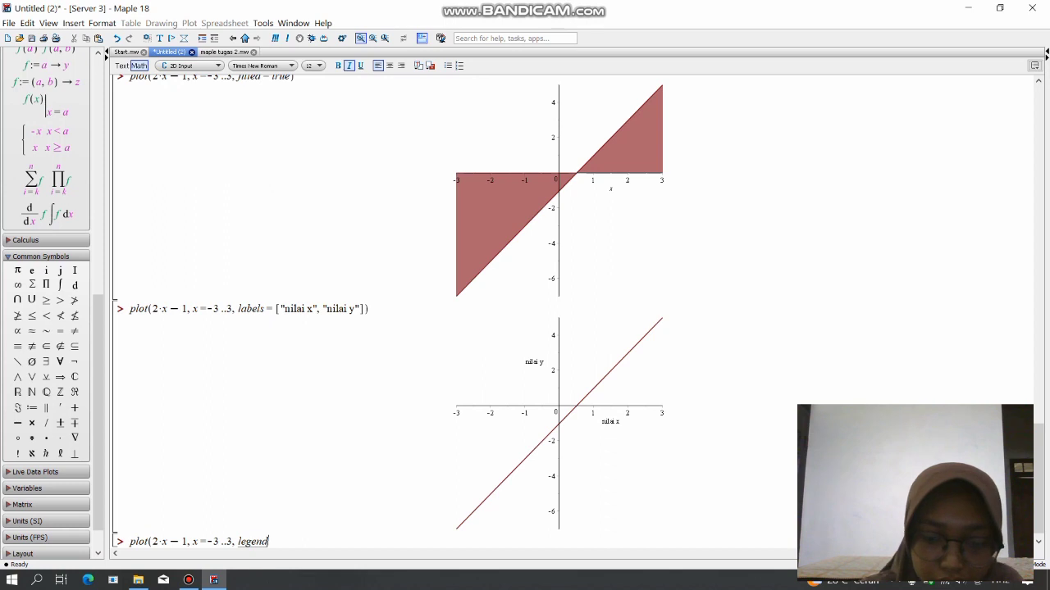
pyautogui.write('=')
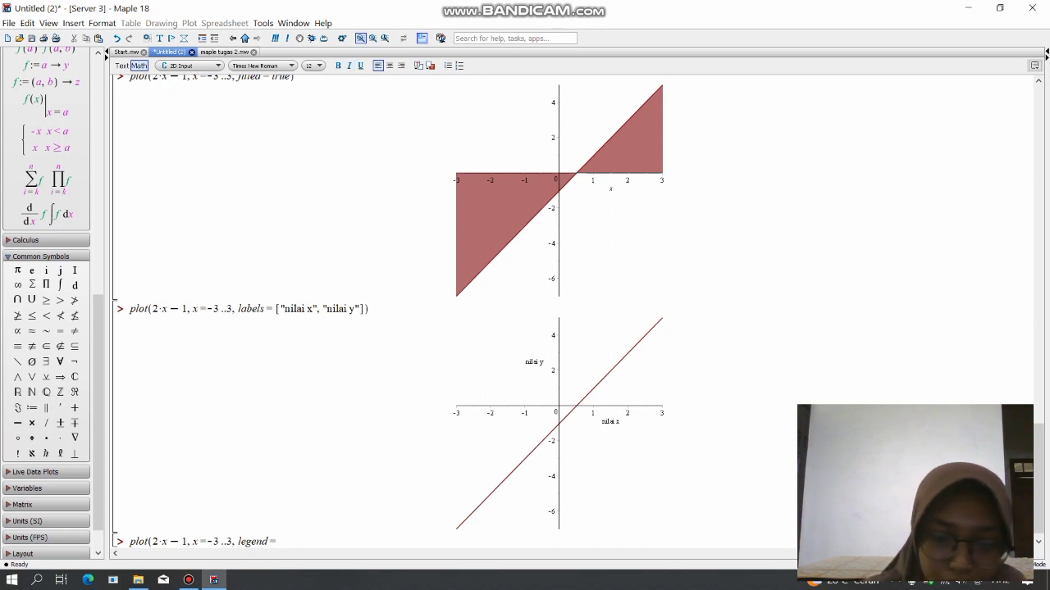
pyautogui.write('"g')
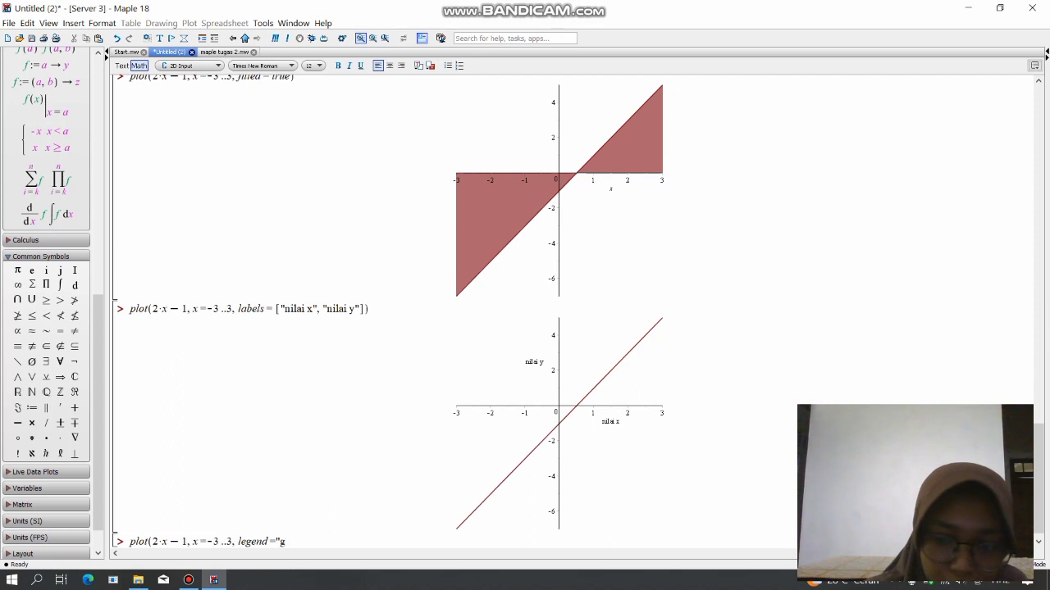
# Complete the legend text as "Grafik Sinus", close the plot command and evaluate it.
pyautogui.press('capslock')
pyautogui.write('G')
pyautogui.press('capslock')
pyautogui.write('rafik')
pyautogui.press('capslock')
pyautogui.write('S')
pyautogui.press('capslock')
pyautogui.write('inus"')
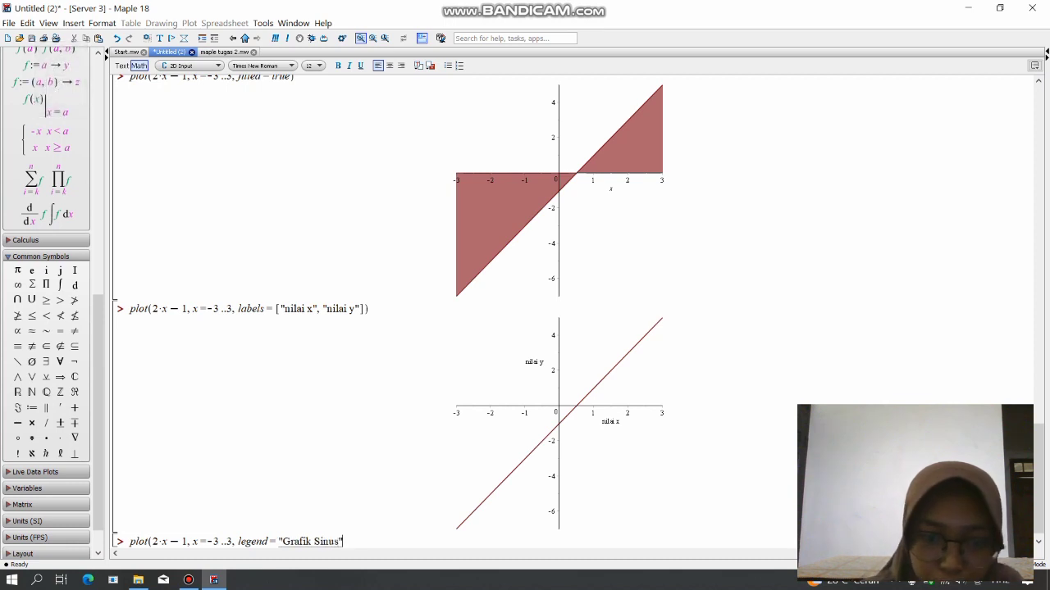
pyautogui.write(')')
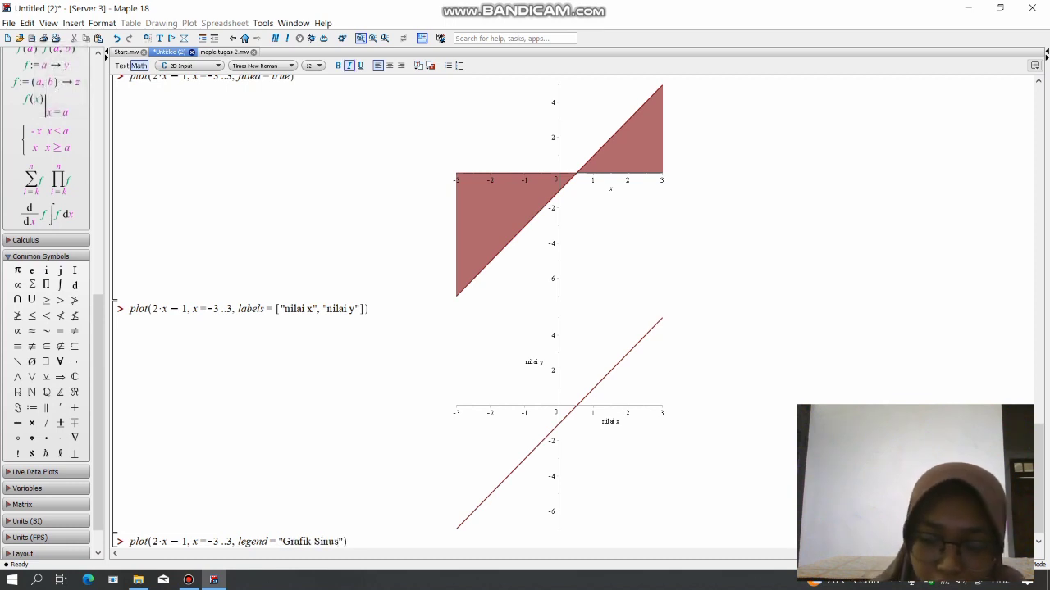
pyautogui.press('Return')
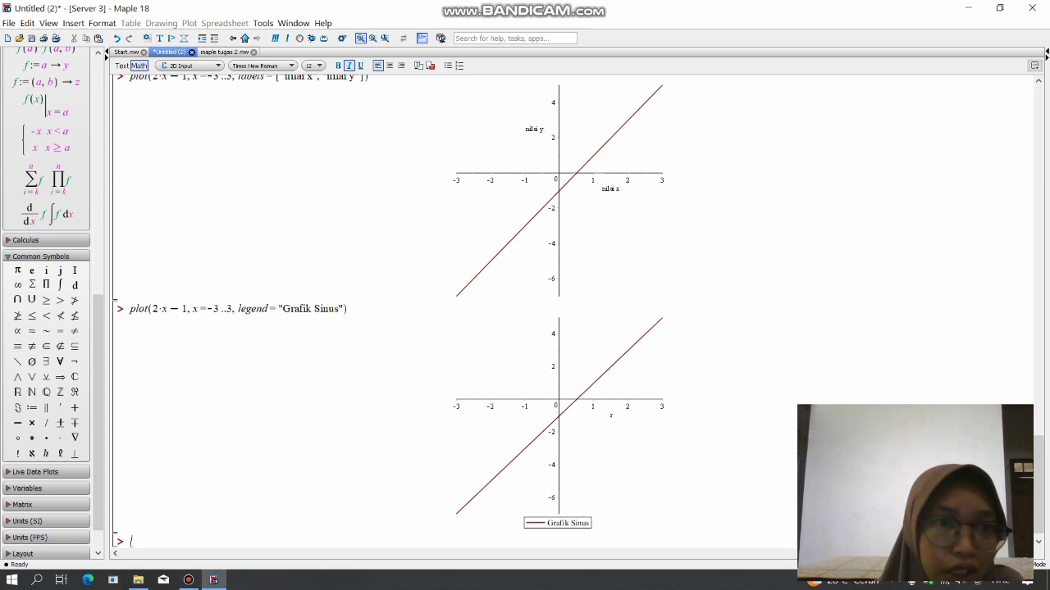
# Consult the linestyle option in maple tugas 2.mw, and begin another plot of 2*x-1 over x=-3..3 below the graph with the legend.
pyautogui.click(224, 52)
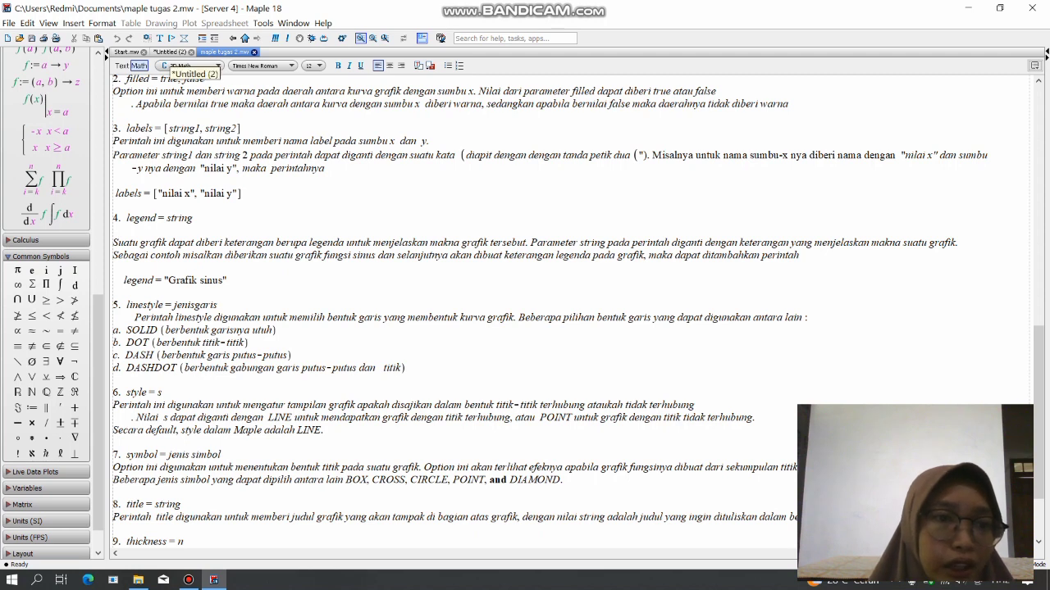
pyautogui.click(170, 52)
pyautogui.write('plot')
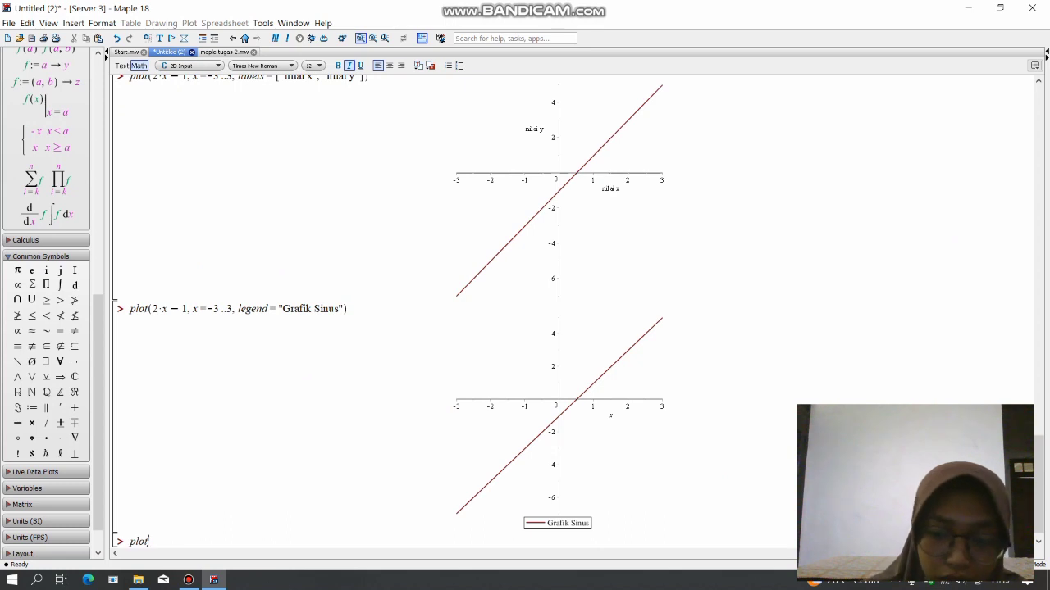
pyautogui.write('(2')
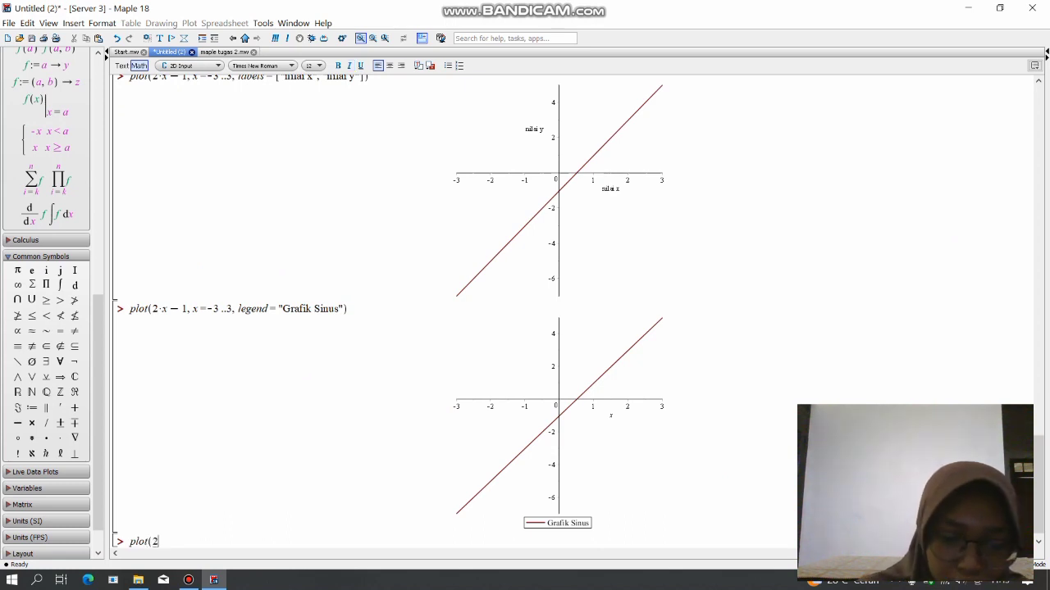
pyautogui.write('*x')
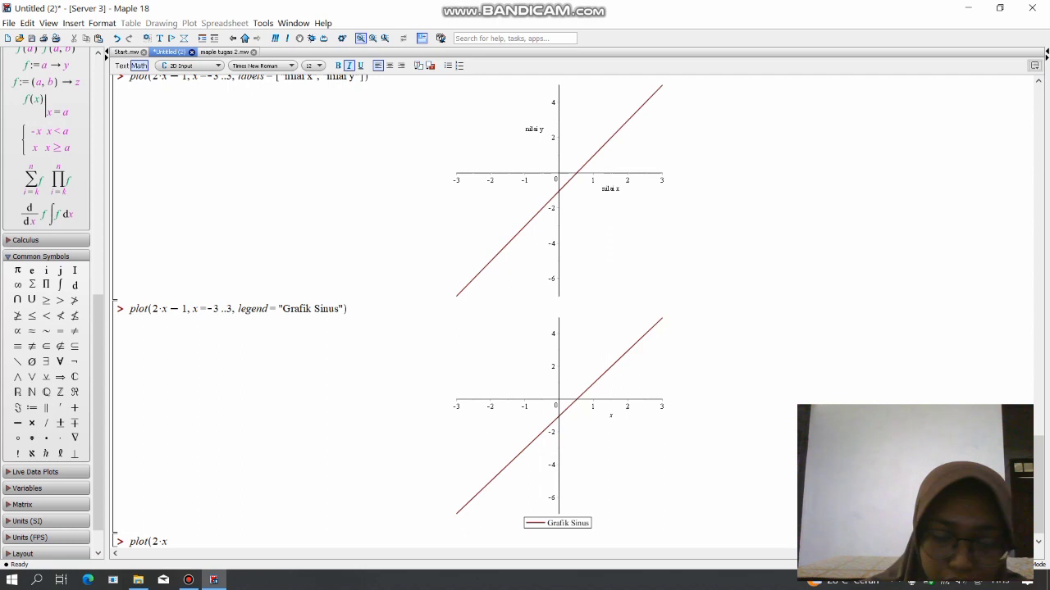
pyautogui.write('-1')
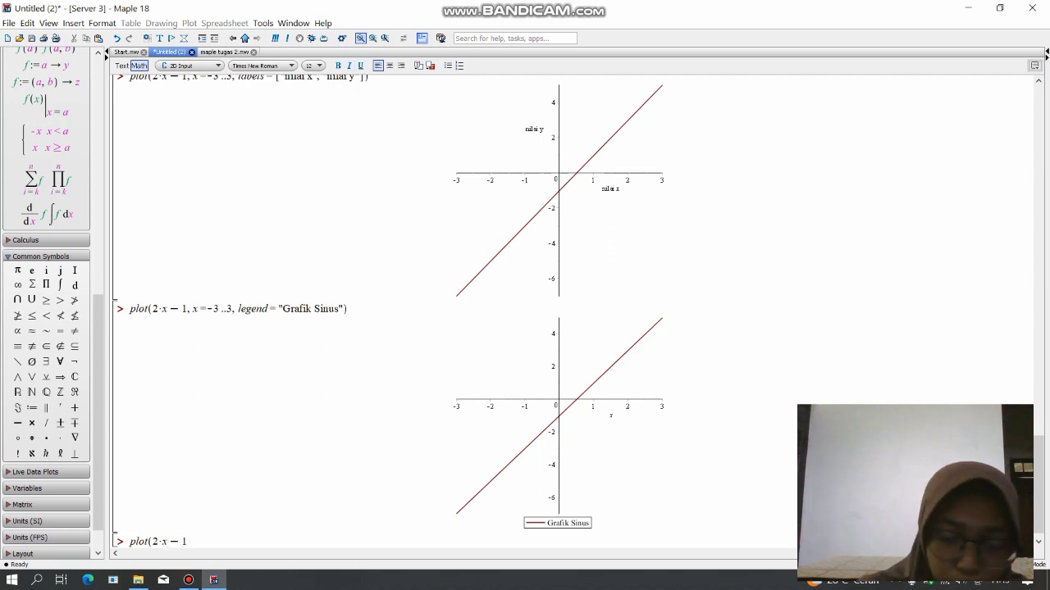
pyautogui.write(',x=')
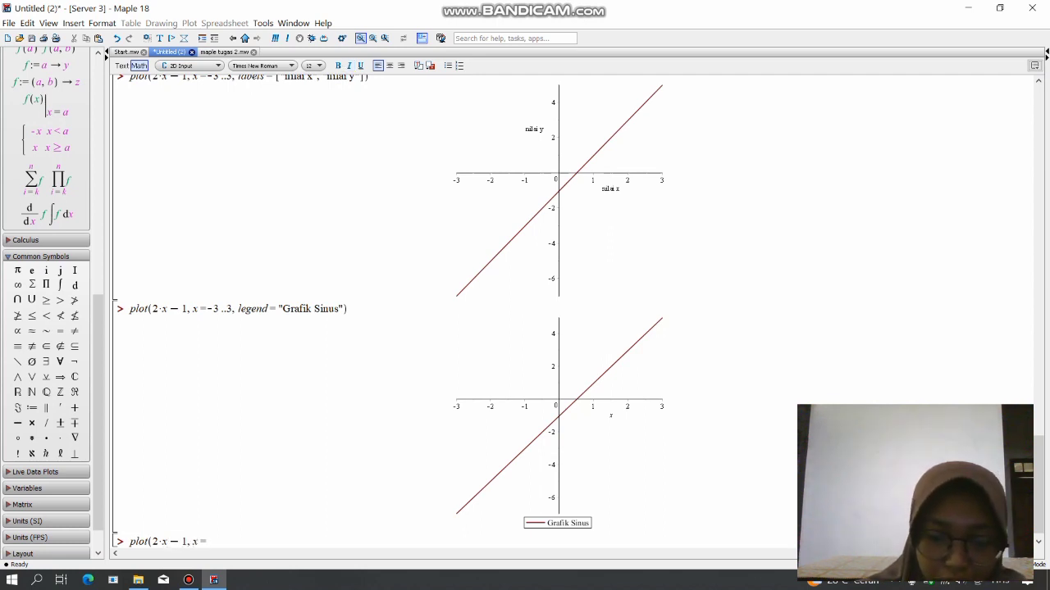
pyautogui.write('-3..')
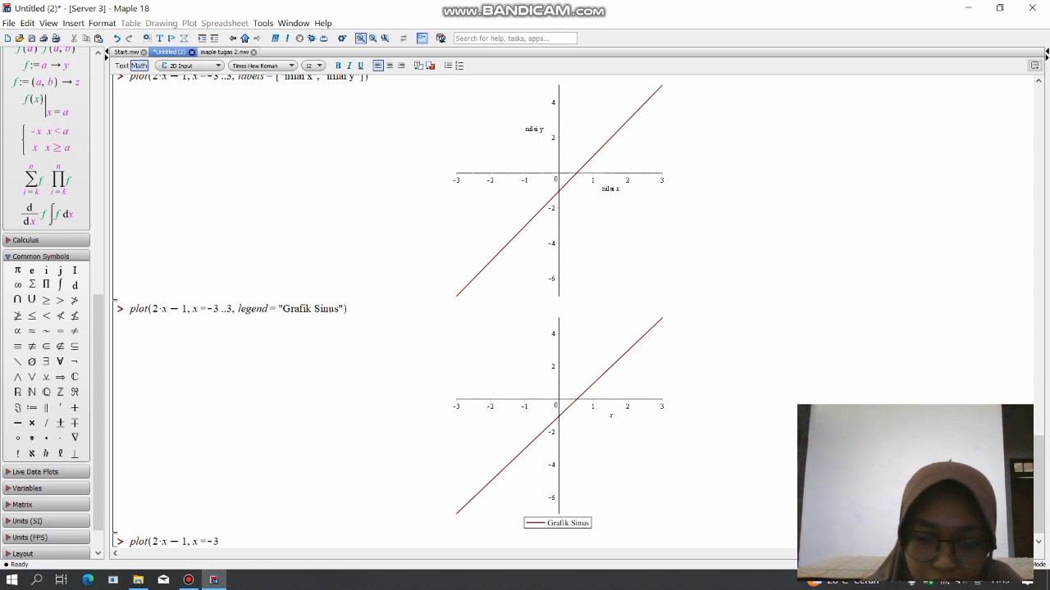
pyautogui.write('3,')
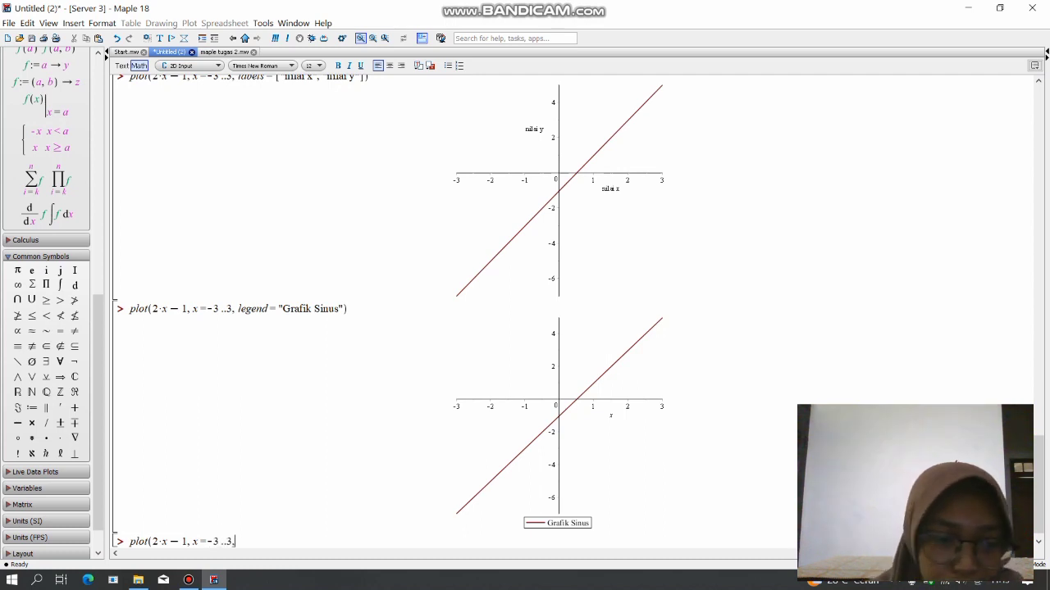
pyautogui.write('linest')
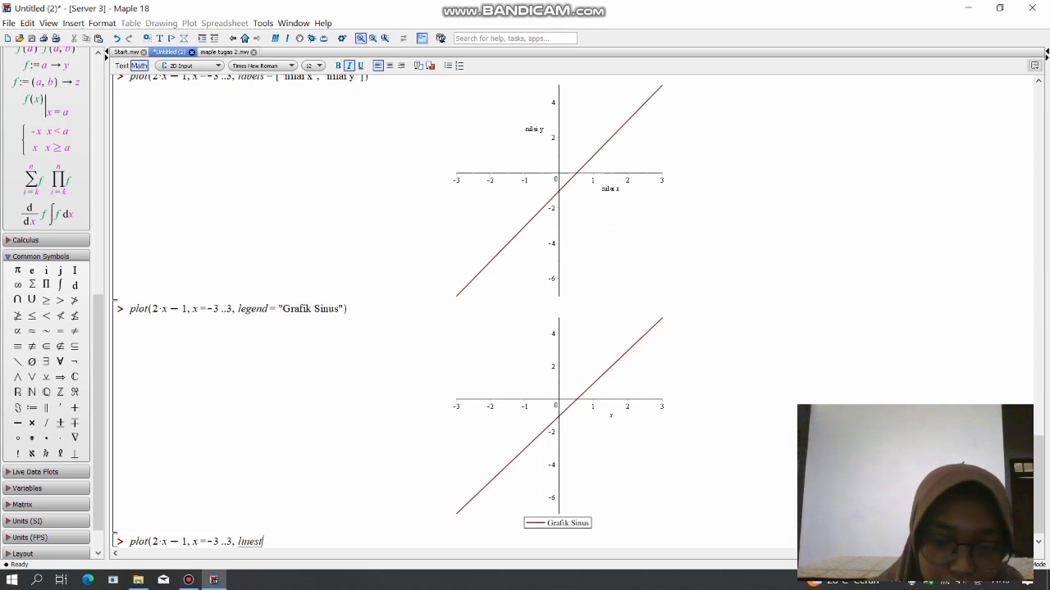
pyautogui.write('yle=')
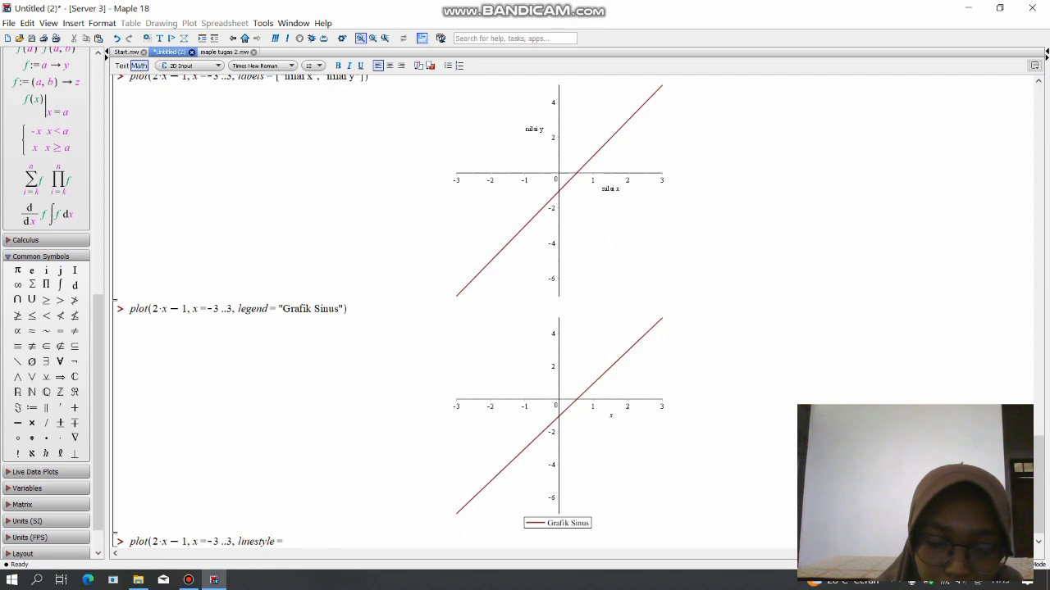
# Add the option linestyle = DOT to the new plot command, close it and evaluate it.
pyautogui.press('capslock')
pyautogui.write('S')
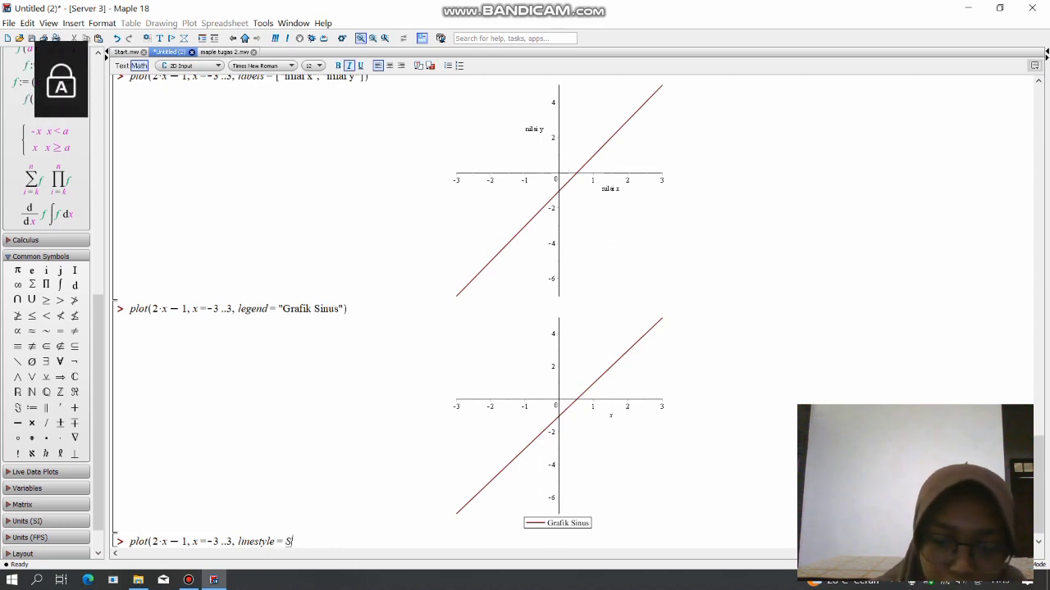
pyautogui.press('BackSpace')
pyautogui.write('DOT')
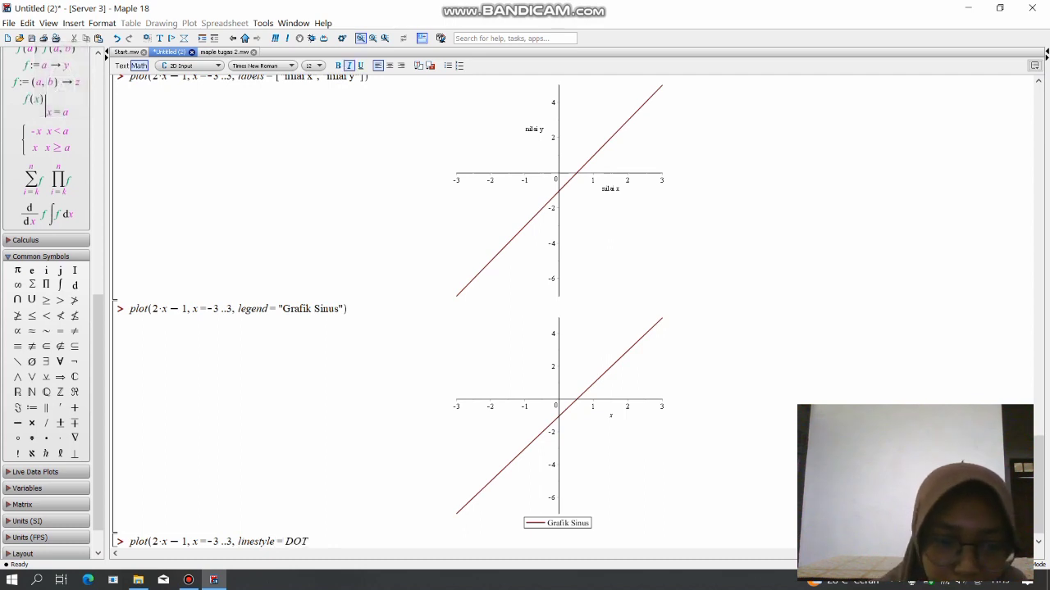
pyautogui.write(')')
pyautogui.press('capslock')
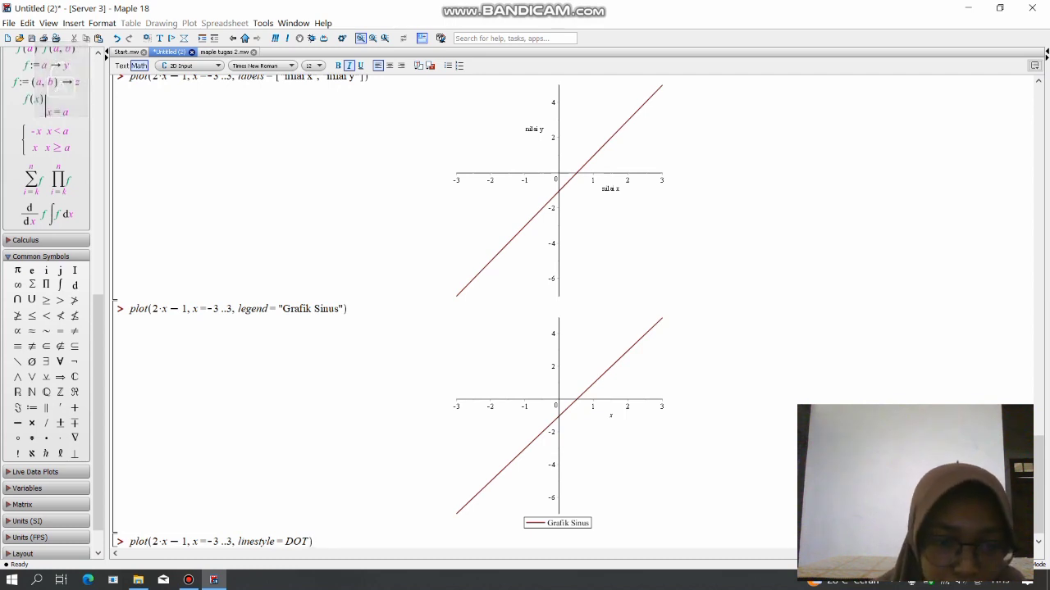
pyautogui.press('Return')
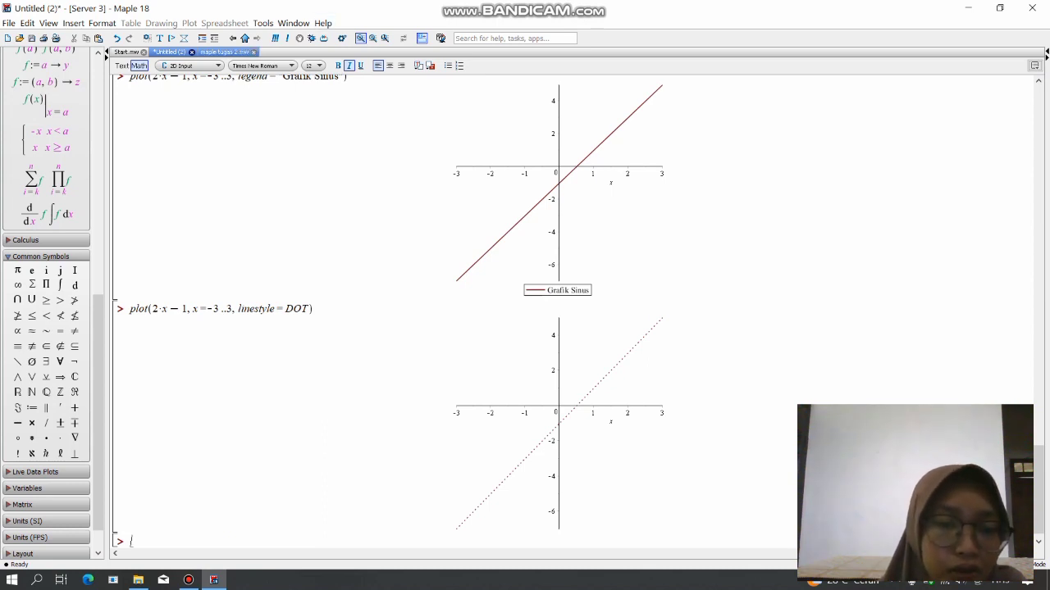
# Consult the style option in maple tugas 2.mw, and begin another plot of 2*x-1 over x=-3..3 below the dotted graph.
pyautogui.click(225, 52)
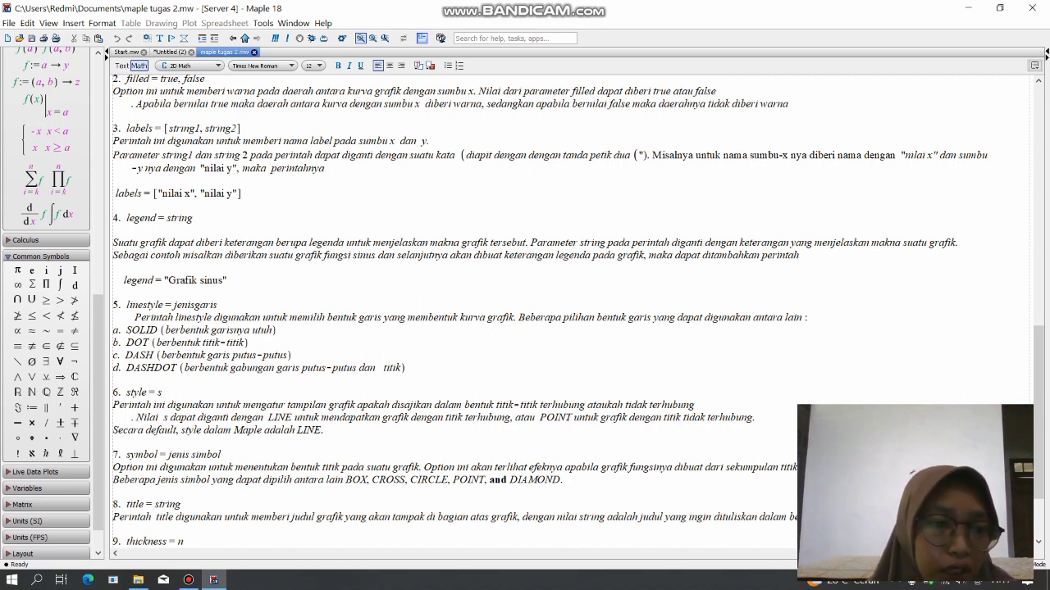
pyautogui.click(170, 51)
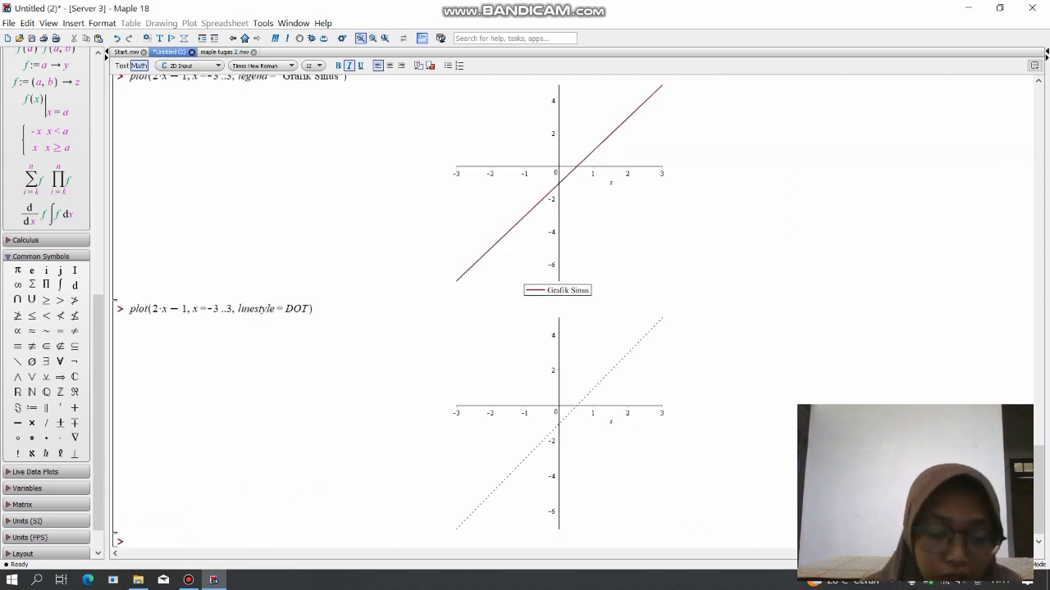
pyautogui.write('plor')
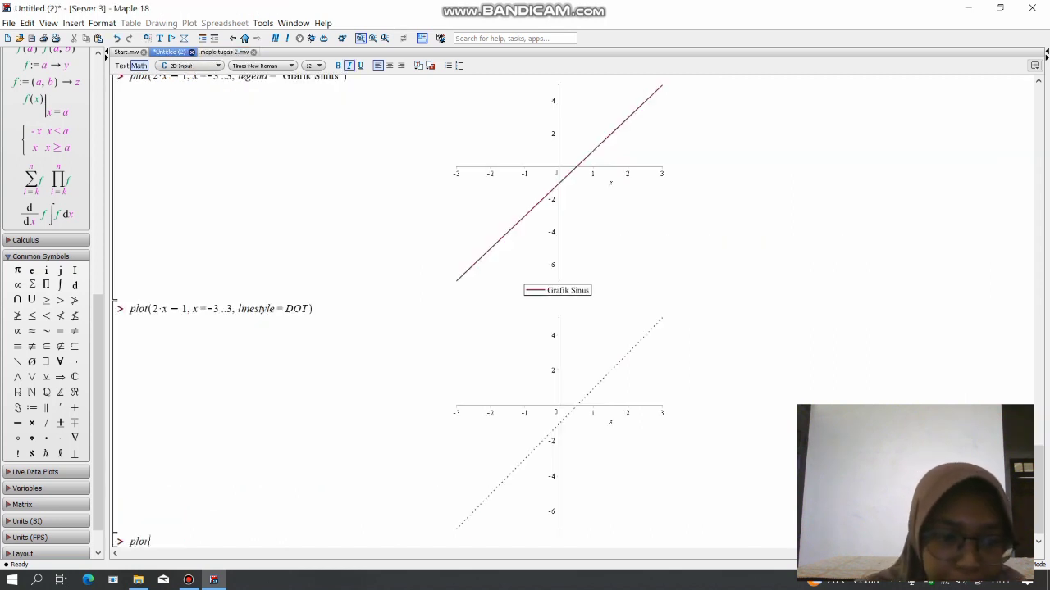
pyautogui.press('BackSpace')
pyautogui.write('t(')
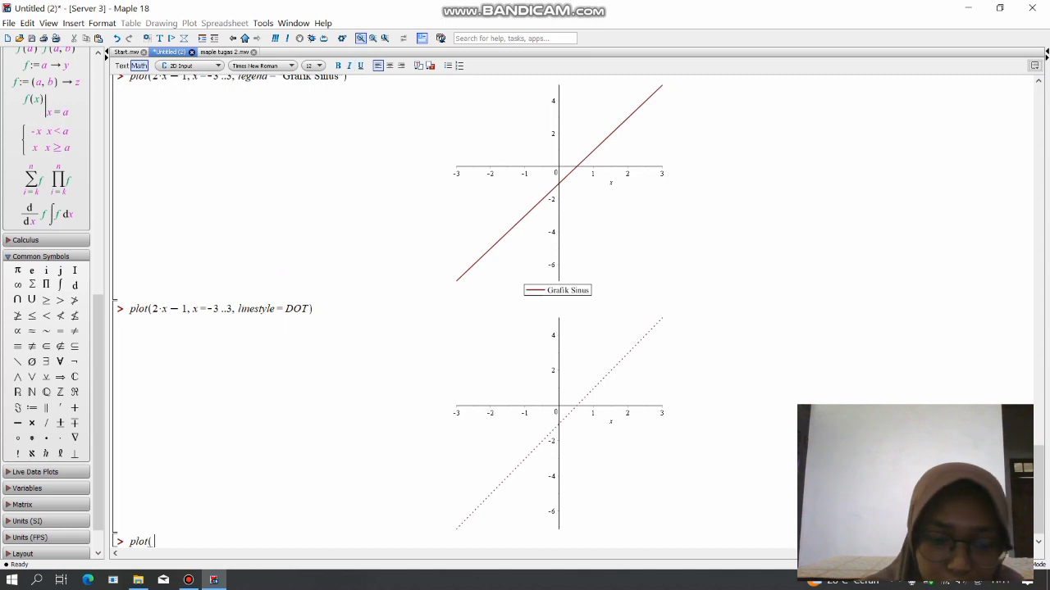
pyautogui.write('2*x-1')
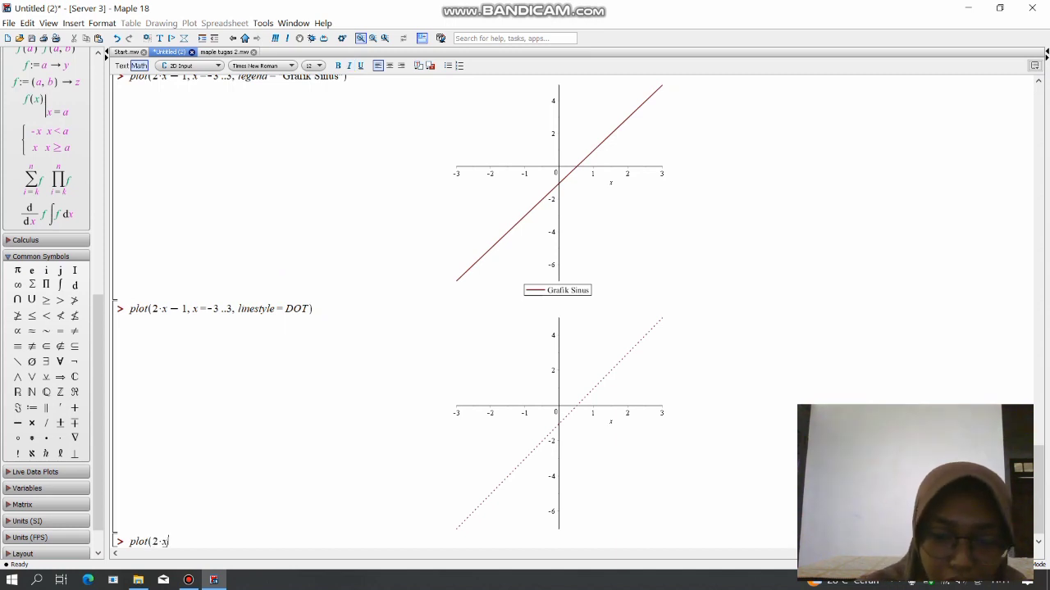
pyautogui.write(',x=')
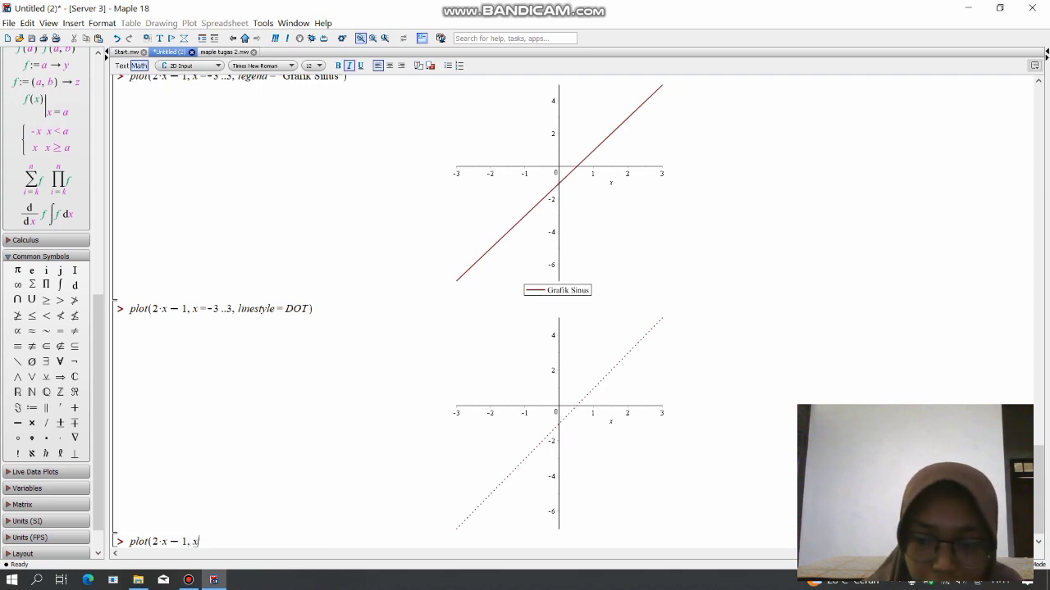
pyautogui.write('-3..')
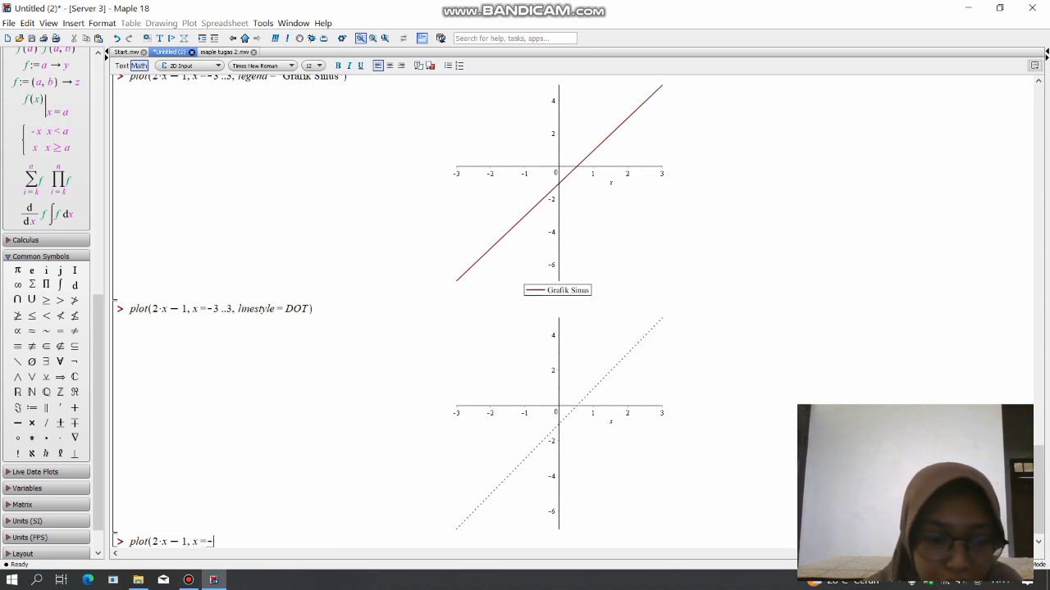
pyautogui.write('3 ..3')
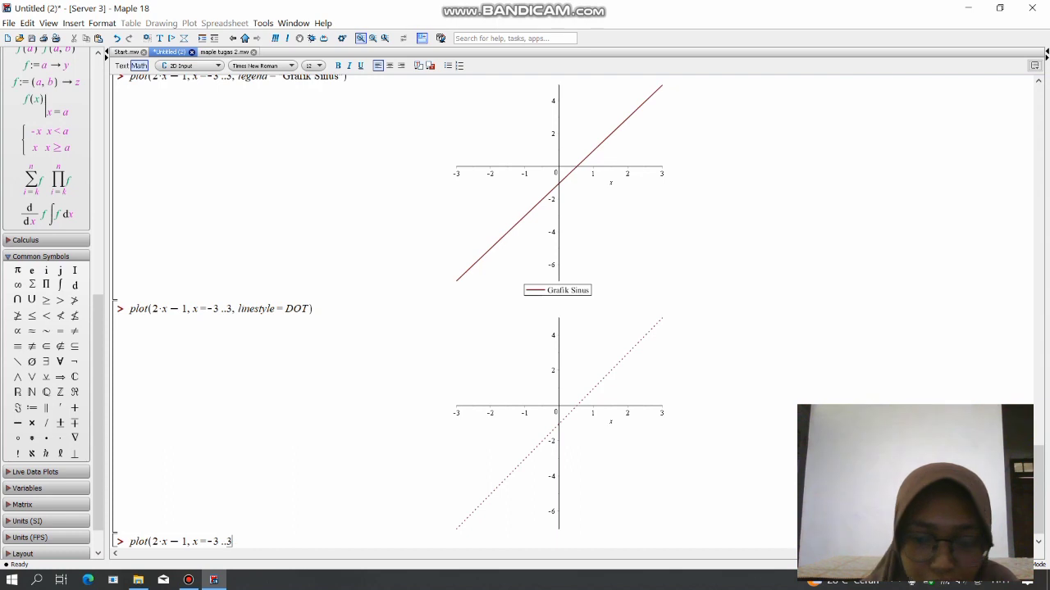
pyautogui.write(',')
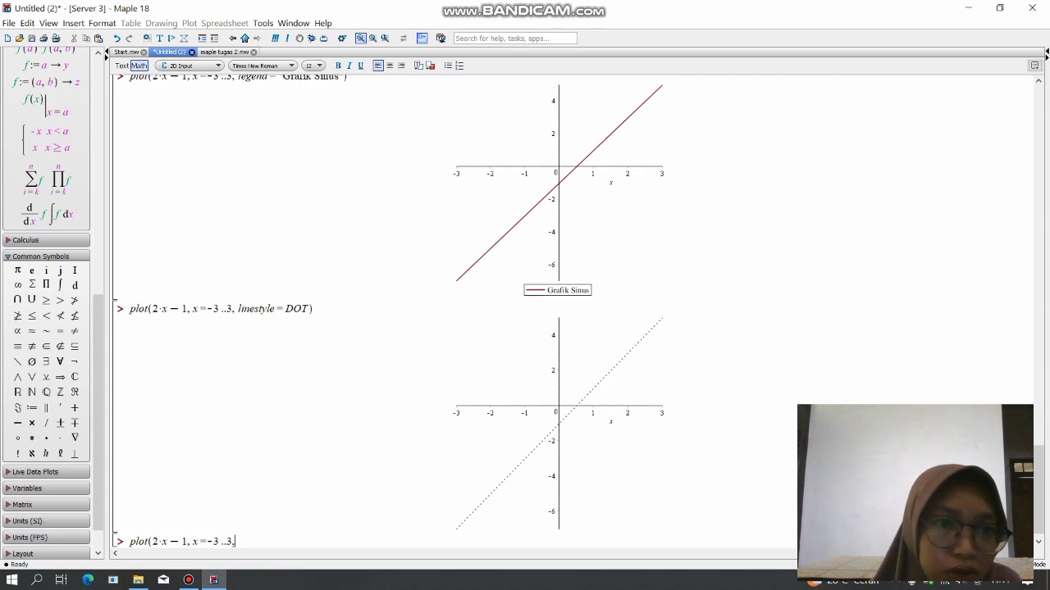
# Check the style option in maple tugas 2.mw, add style = POINT to the new plot command, close it and evaluate it.
pyautogui.click(224, 52)
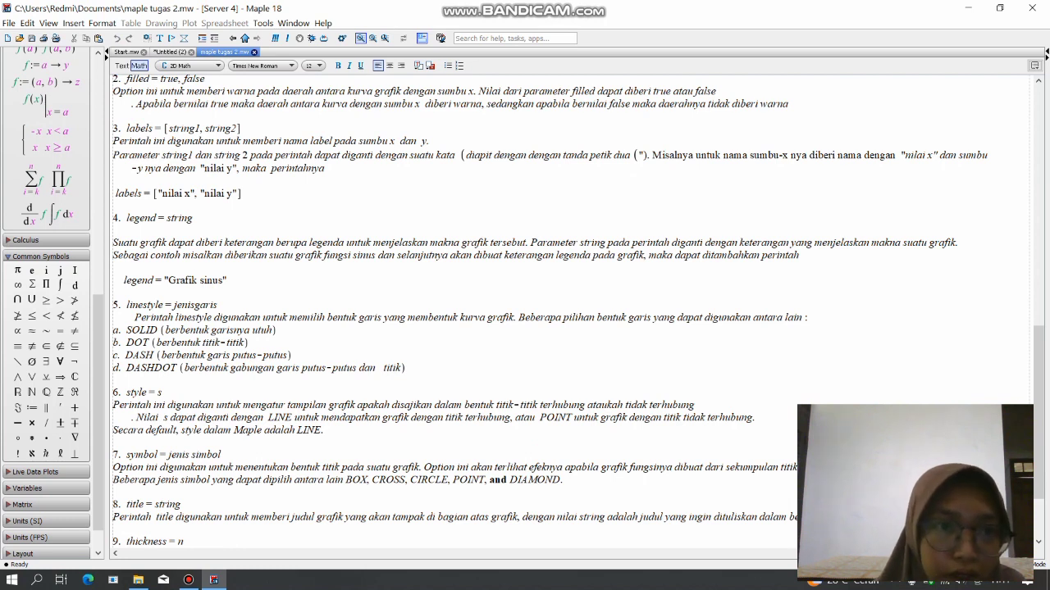
pyautogui.click(170, 52)
pyautogui.write('s')
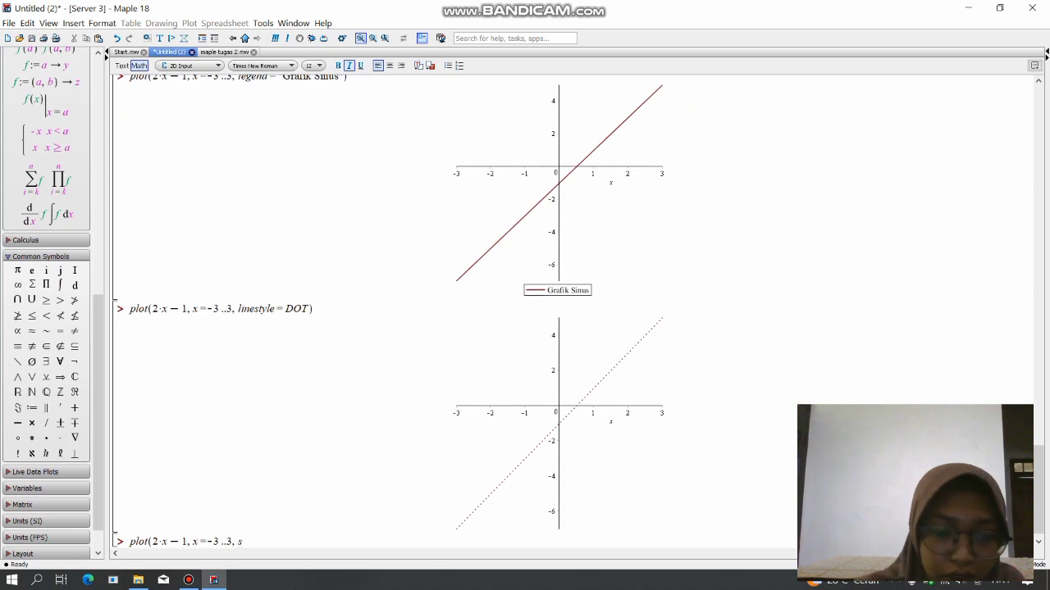
pyautogui.write('tyle ')
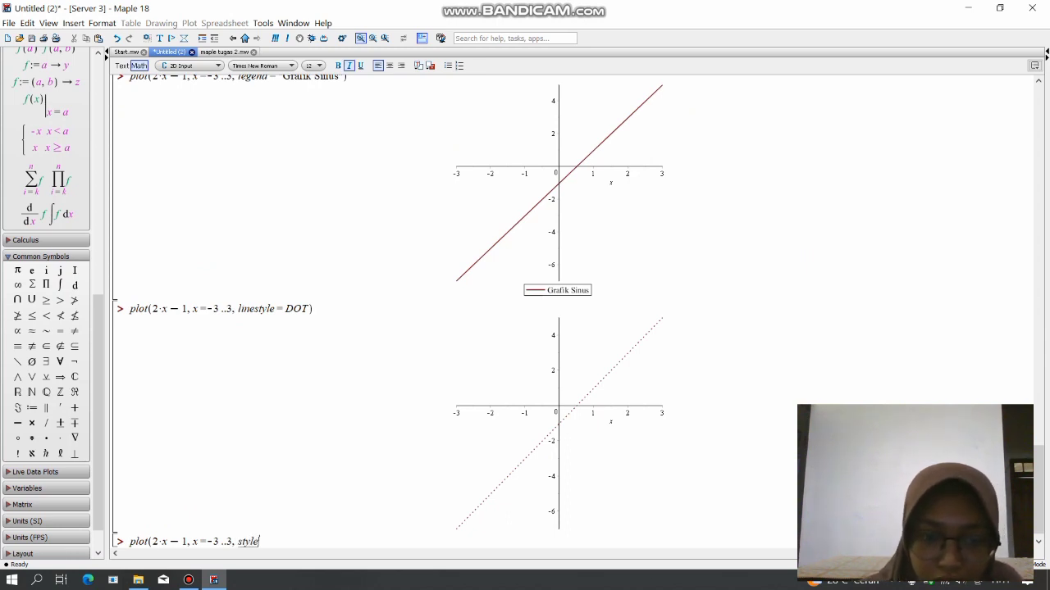
pyautogui.write('=')
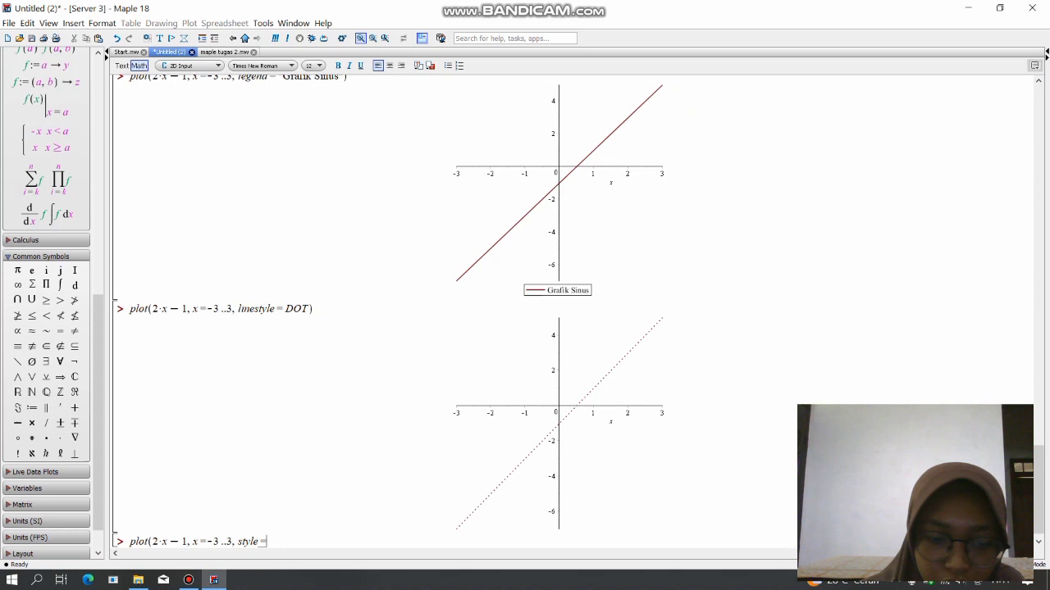
pyautogui.press('capslock')
pyautogui.write('POINT)')
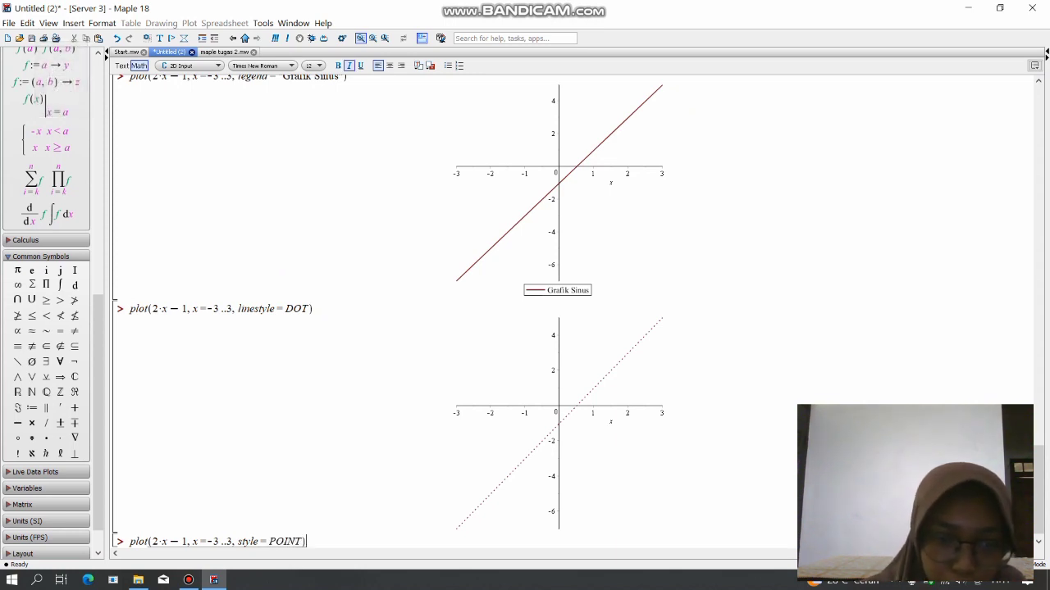
pyautogui.press('capslock')
pyautogui.press('Return')
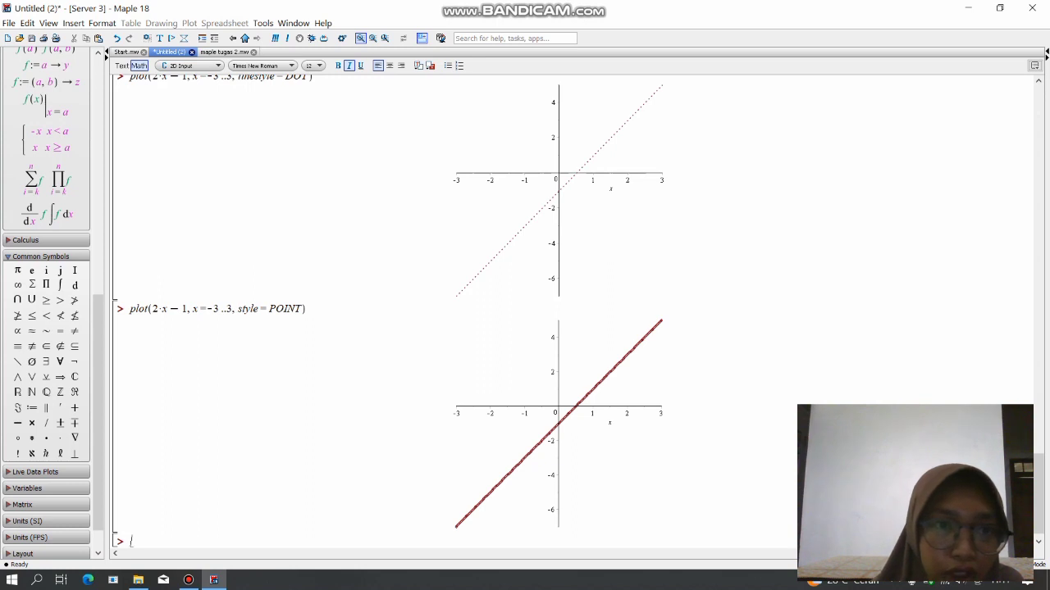
# Consult the symbol option in maple tugas 2.mw, and begin another plot of 2*x-1 over x=-3..3 below the style = POINT graph.
pyautogui.hotkey('ctrl', 'Tab')
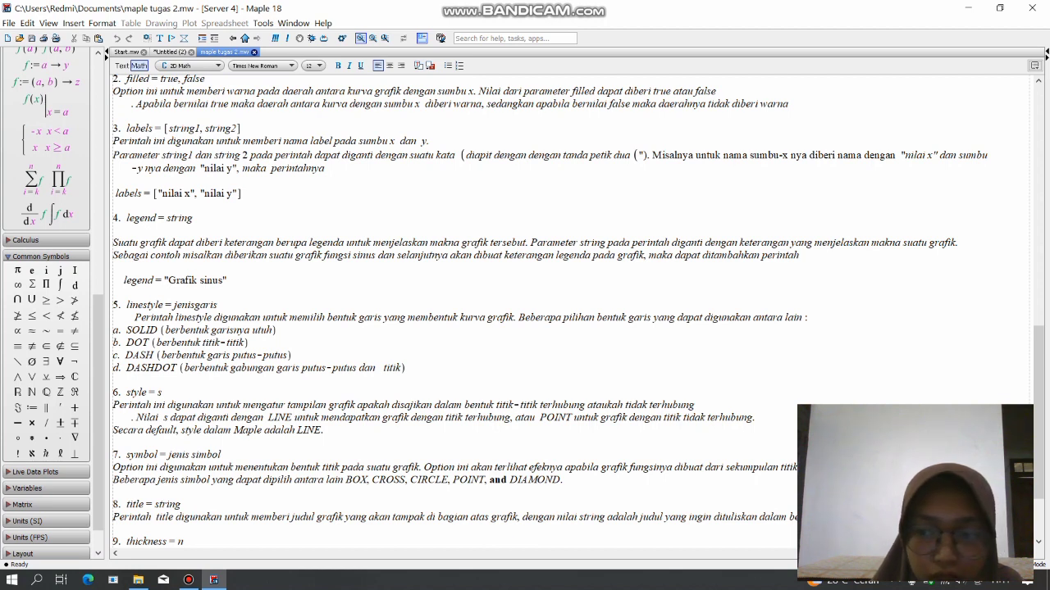
pyautogui.scroll(-3, 578, 311)
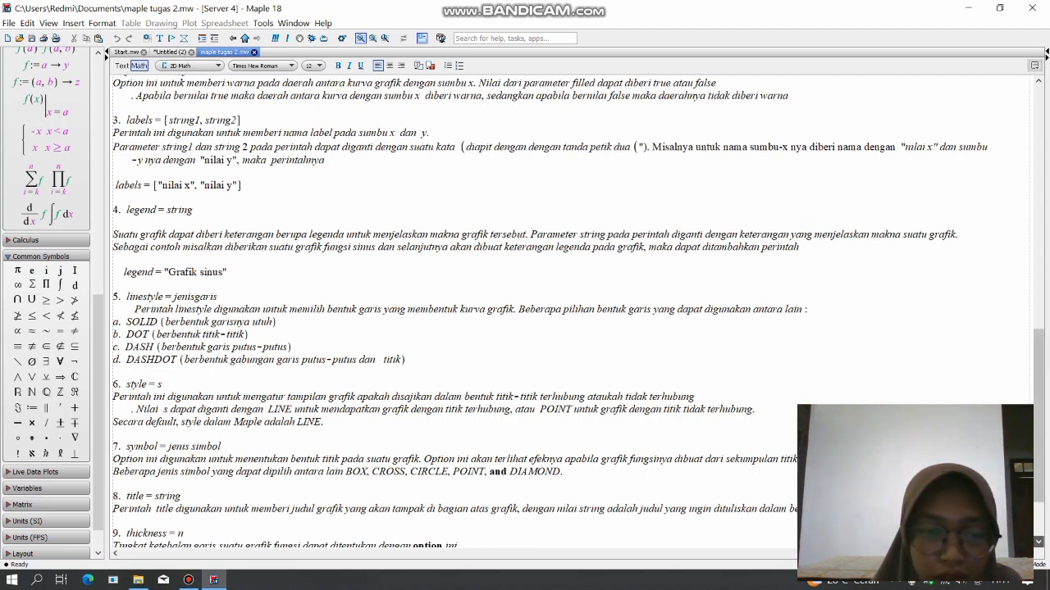
pyautogui.scroll(-1, 578, 311)
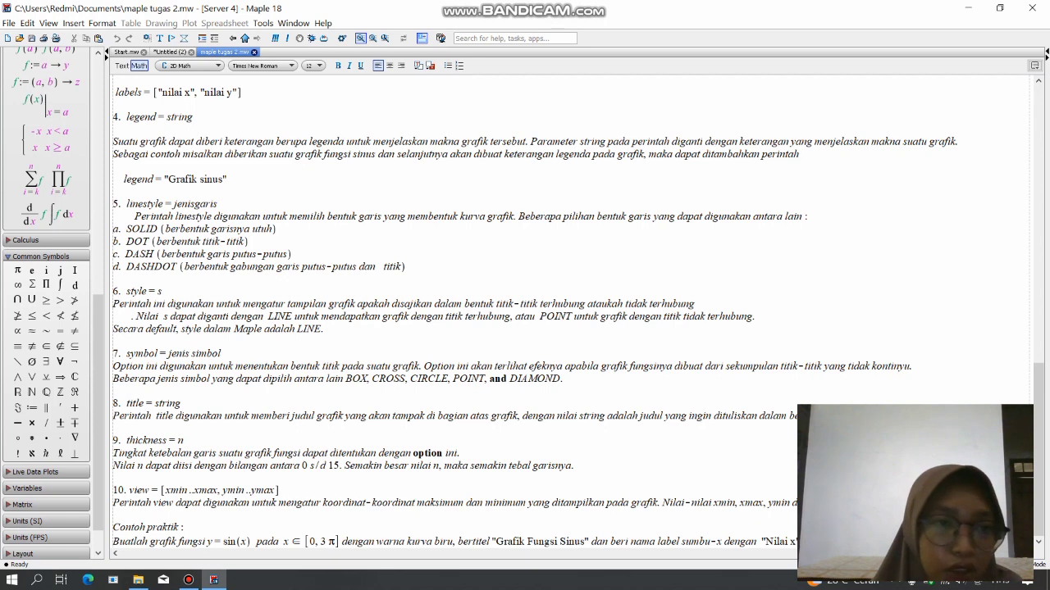
pyautogui.click(169, 52)
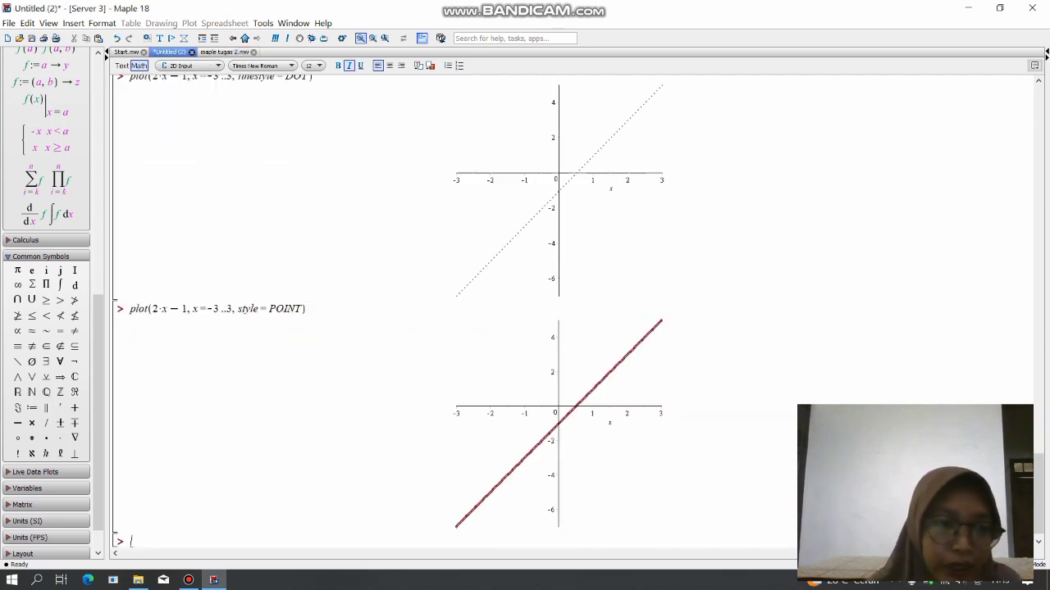
pyautogui.write('plot')
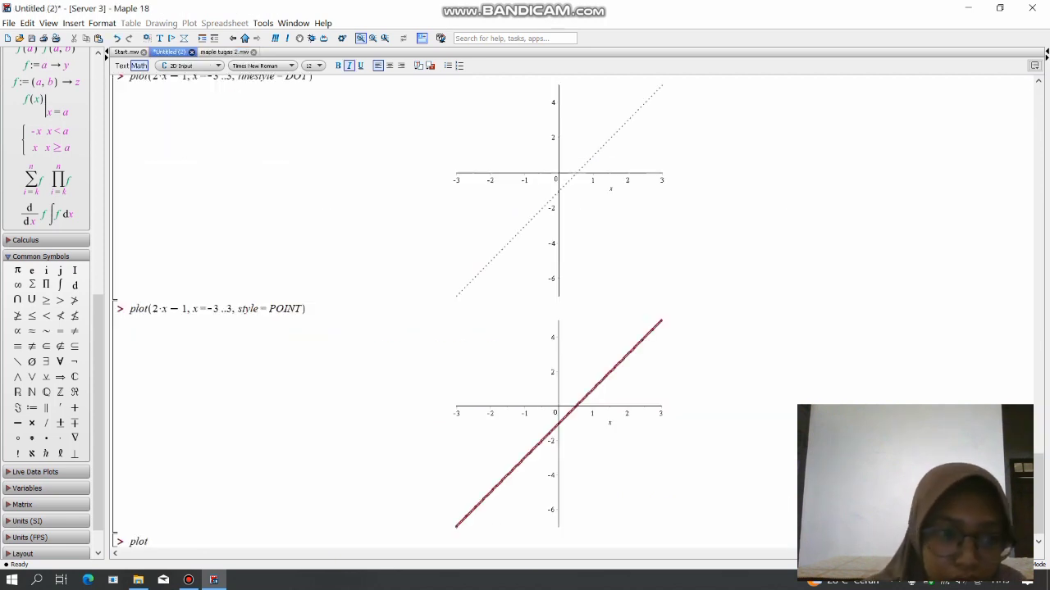
pyautogui.write('(2')
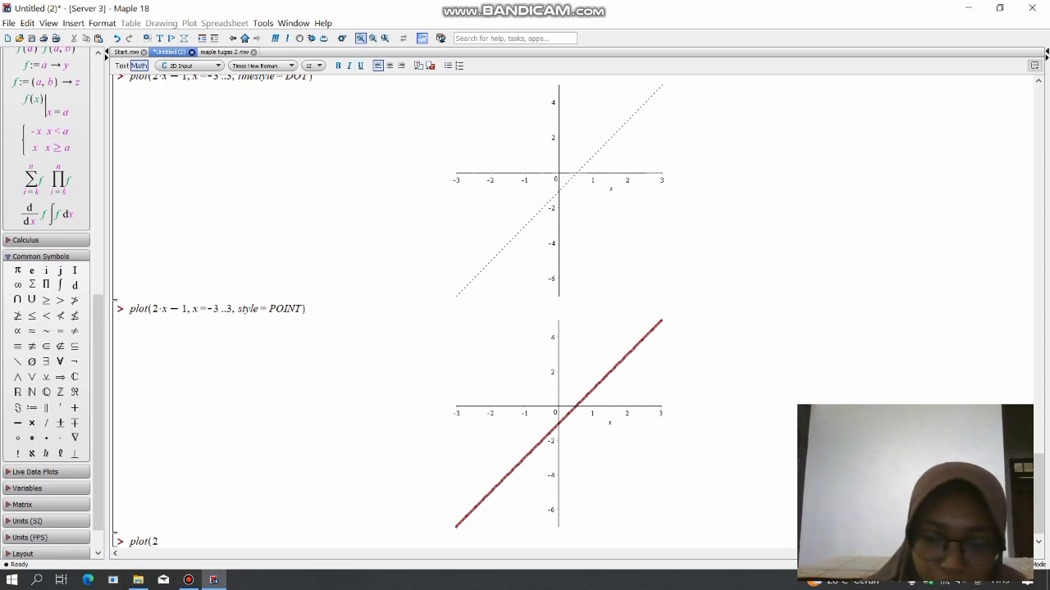
pyautogui.write('*x')
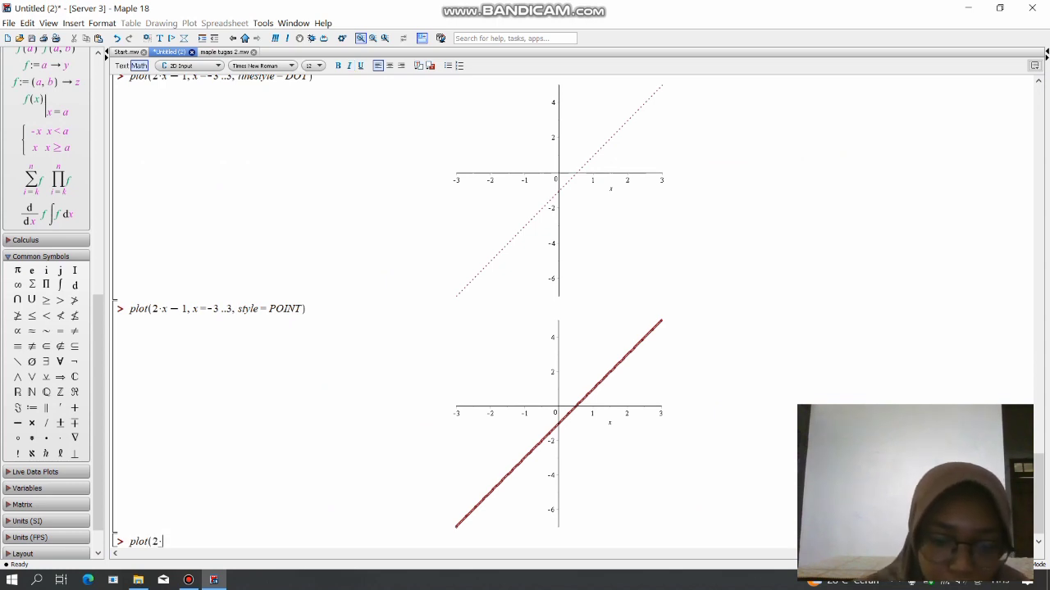
pyautogui.write('-1')
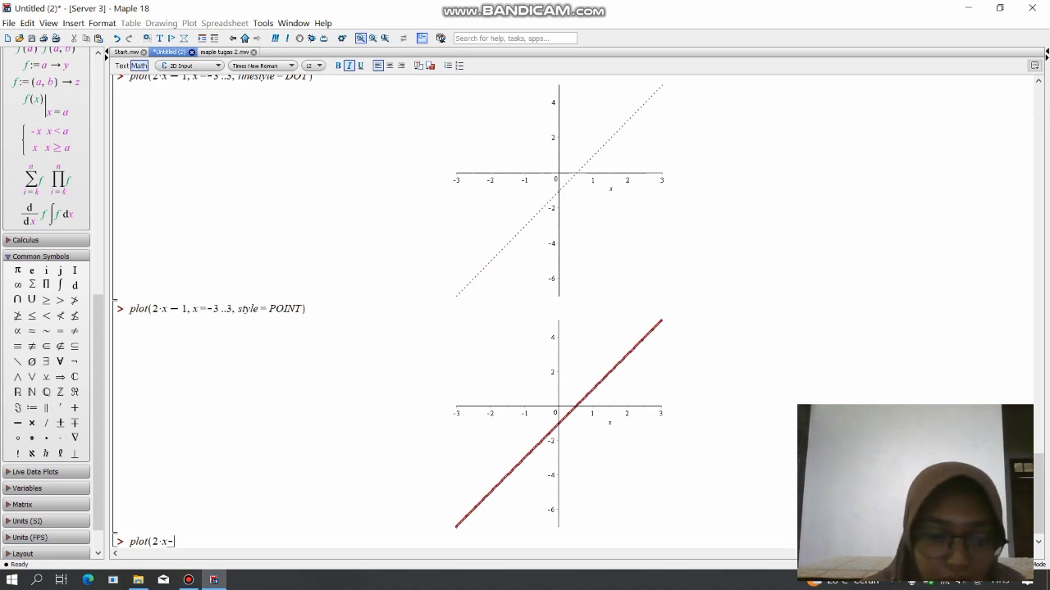
pyautogui.write('=')
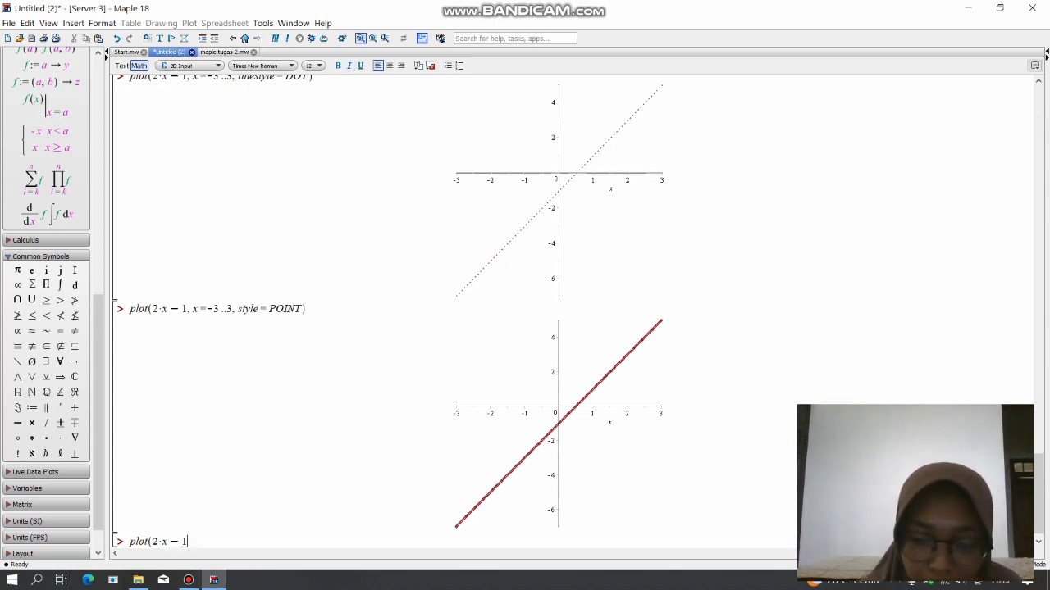
pyautogui.write('x')
pyautogui.write('=')
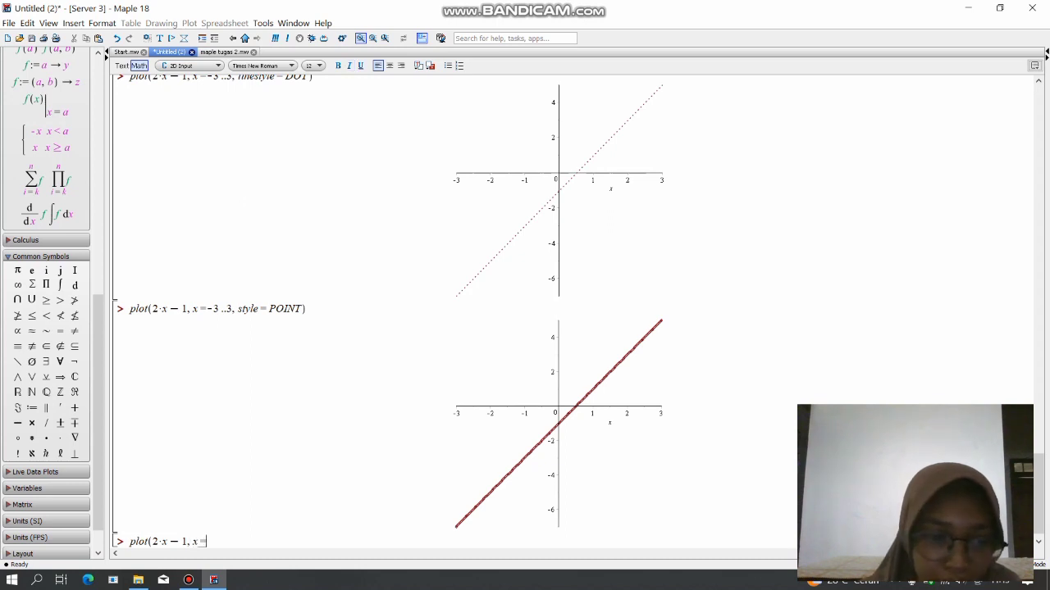
pyautogui.write('-3..3,')
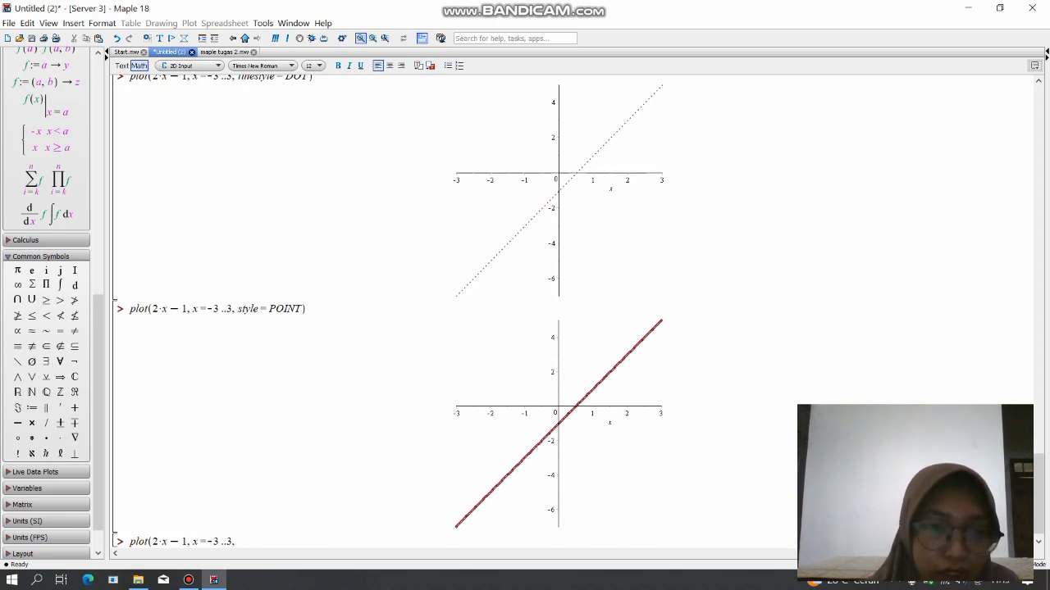
pyautogui.write('st')
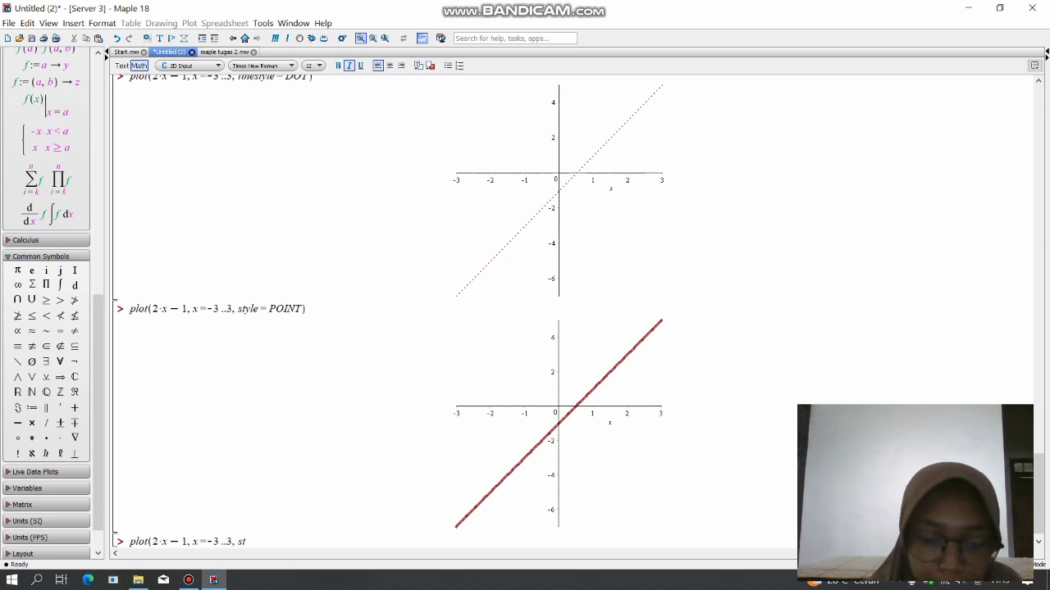
pyautogui.write('yle')
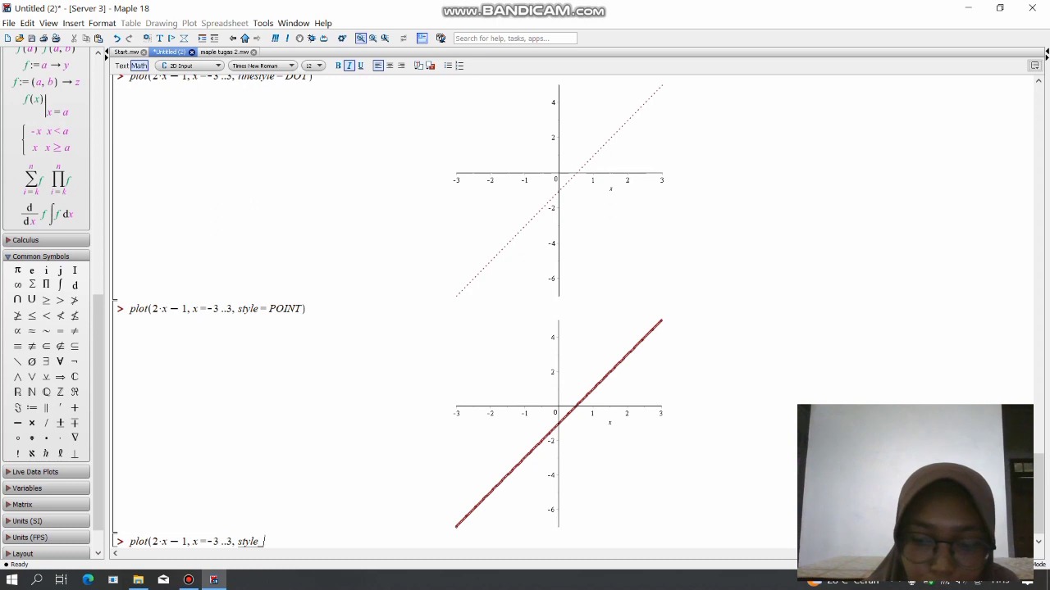
pyautogui.write('=')
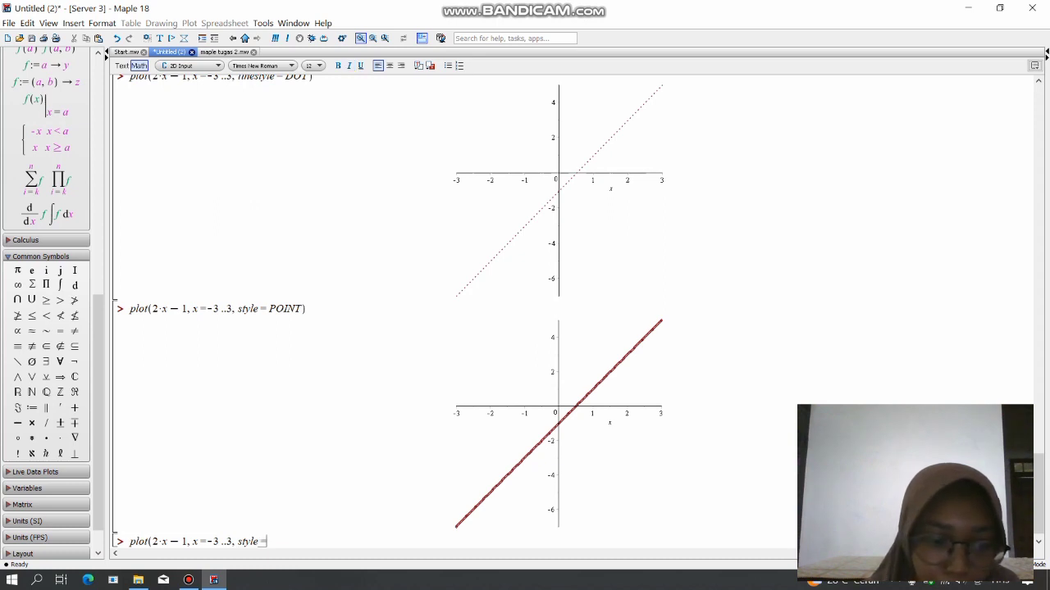
# Add style = POINT to the new plot command and start a symbol option after it.
pyautogui.press('capslock')
pyautogui.write('POIN')
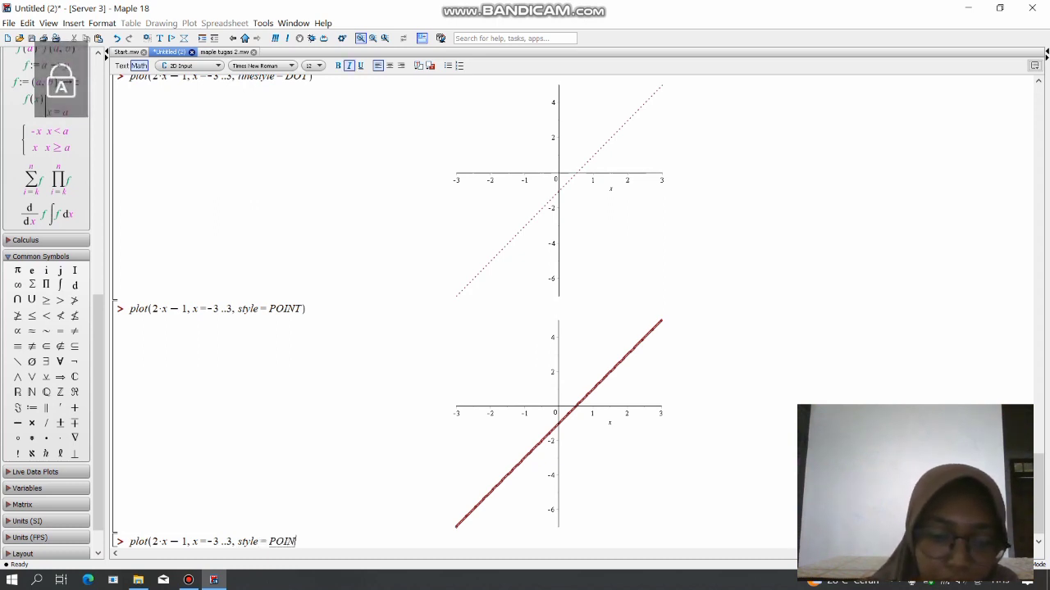
pyautogui.write('T,')
pyautogui.press('capslock')
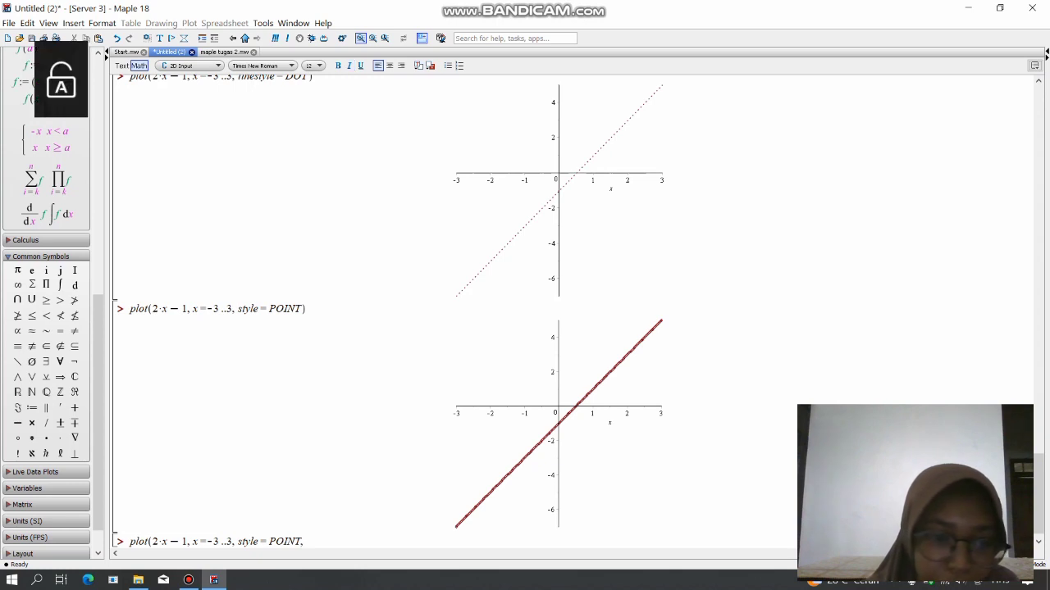
pyautogui.write('symb')
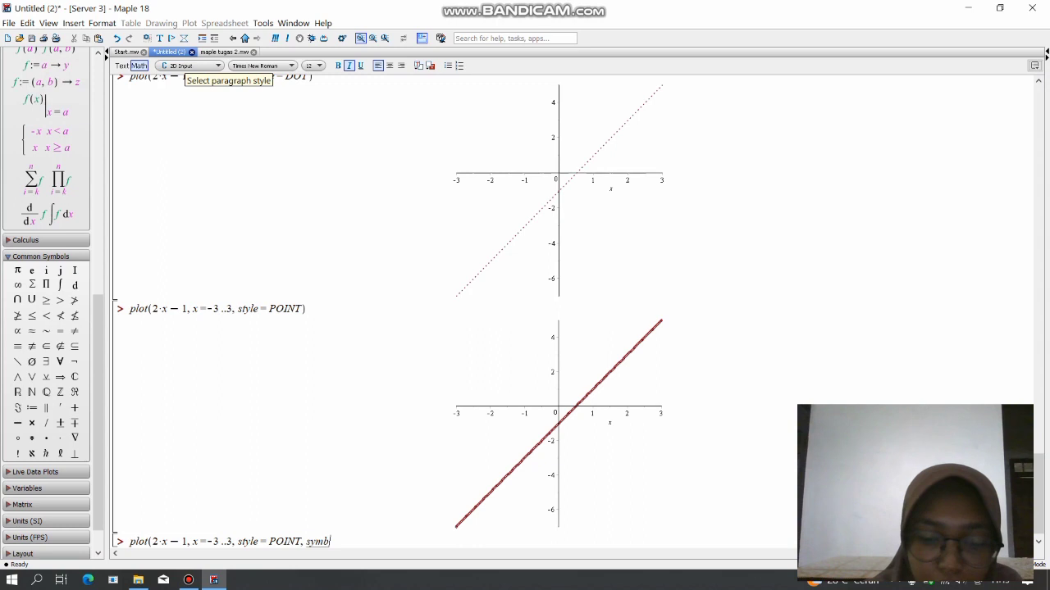
pyautogui.write('ol')
pyautogui.write('=')
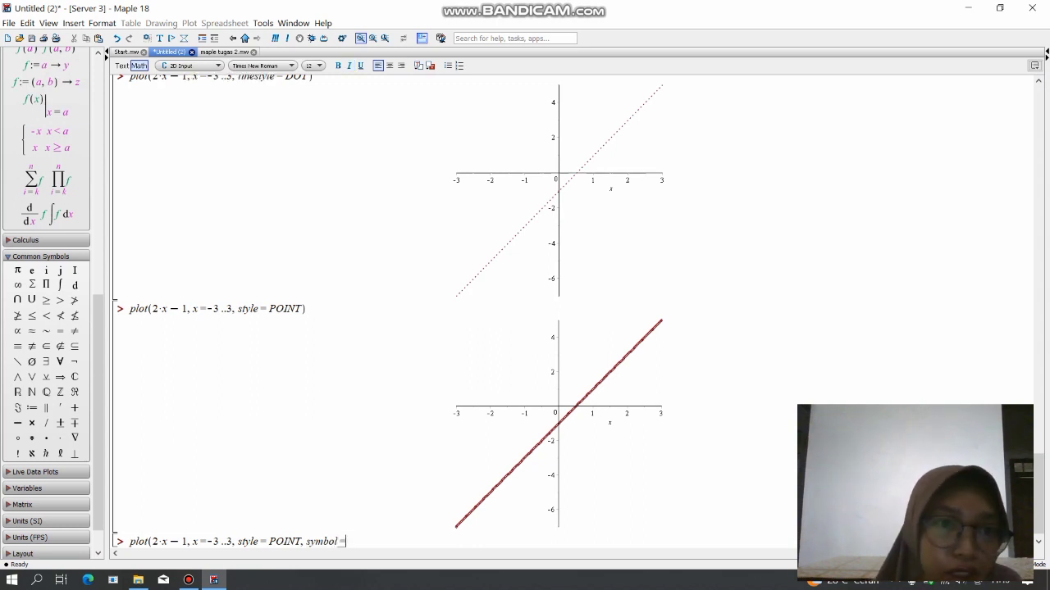
# Check the symbol types in maple tugas 2.mw, try CROSS as the symbol, close the plot command and evaluate it.
pyautogui.click(224, 52)
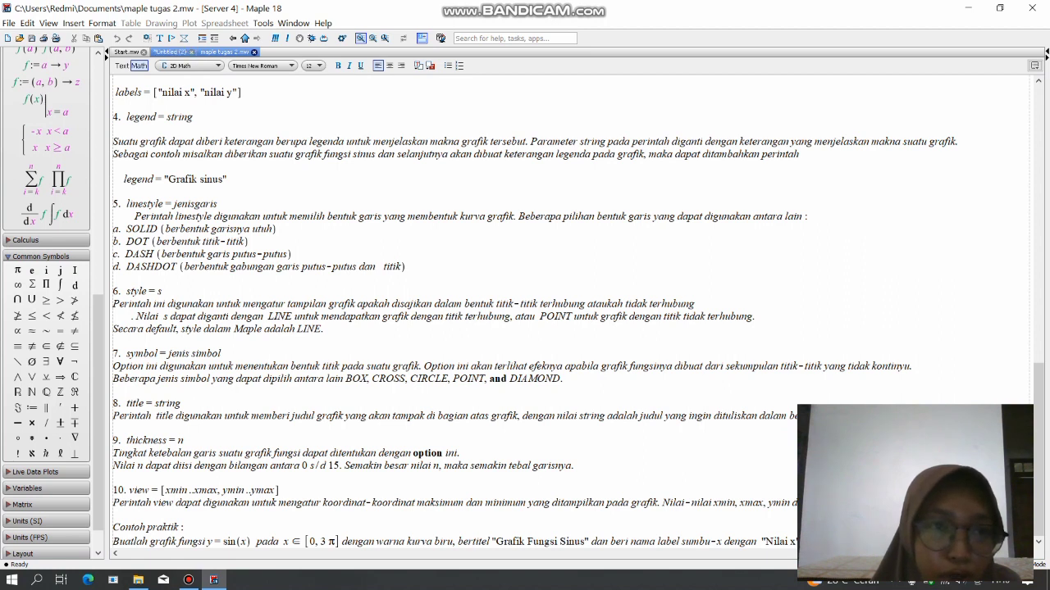
pyautogui.click(170, 52)
pyautogui.press('capslock')
pyautogui.write('CE')
pyautogui.press('BackSpace')
pyautogui.write('ROSS')
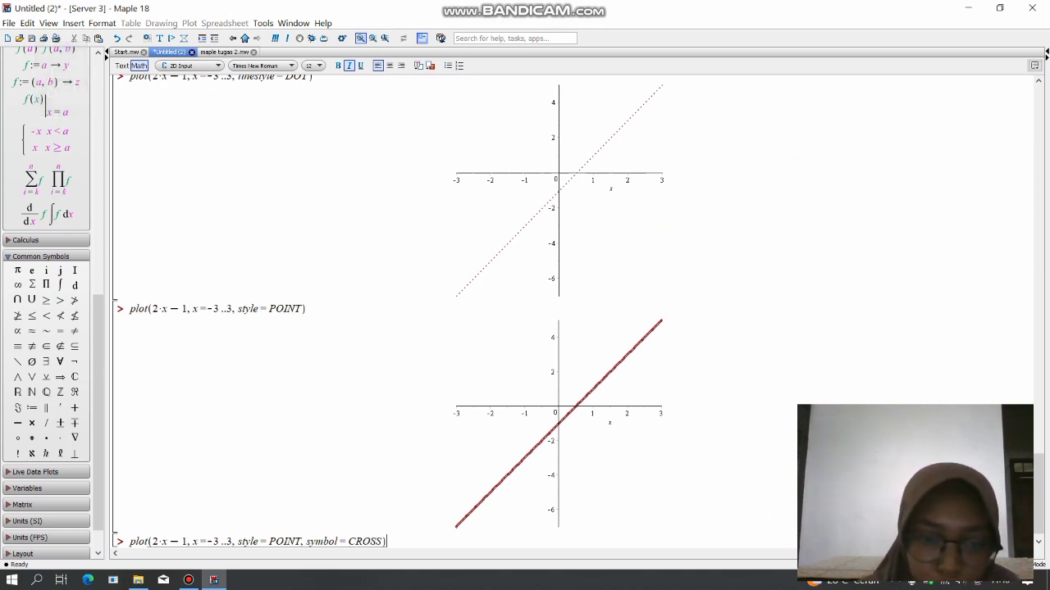
pyautogui.press('capslock')
pyautogui.write(')')
pyautogui.press('Return')
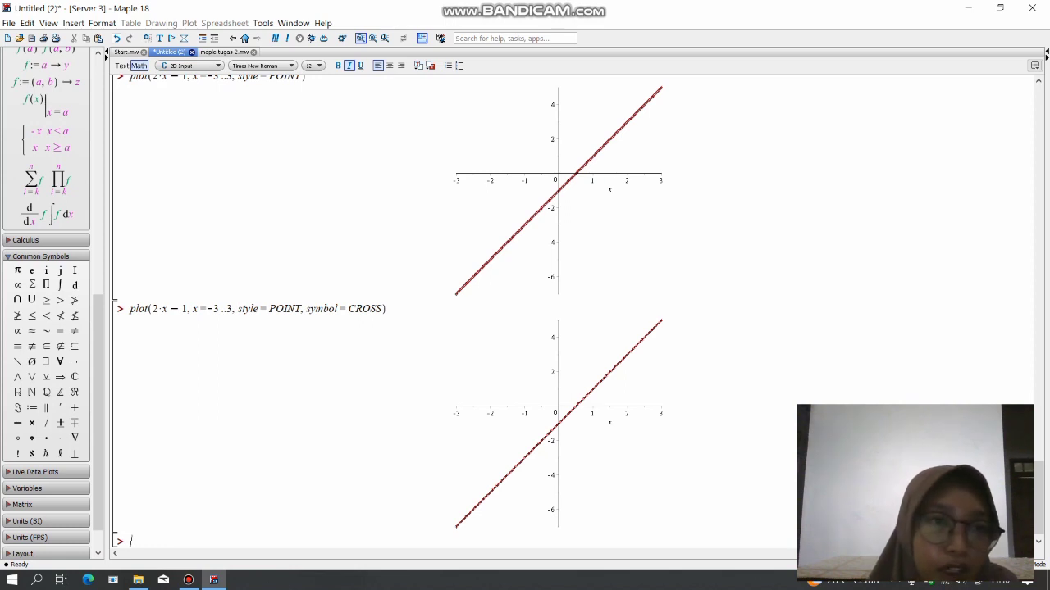
# Undo the evaluated CROSS plot, set the symbol option to POINT instead, close the command and evaluate it.
pyautogui.click(117, 38)
pyautogui.press('BackSpace')
pyautogui.press('BackSpace')
pyautogui.press('BackSpace')
pyautogui.press('BackSpace')
pyautogui.write('E')
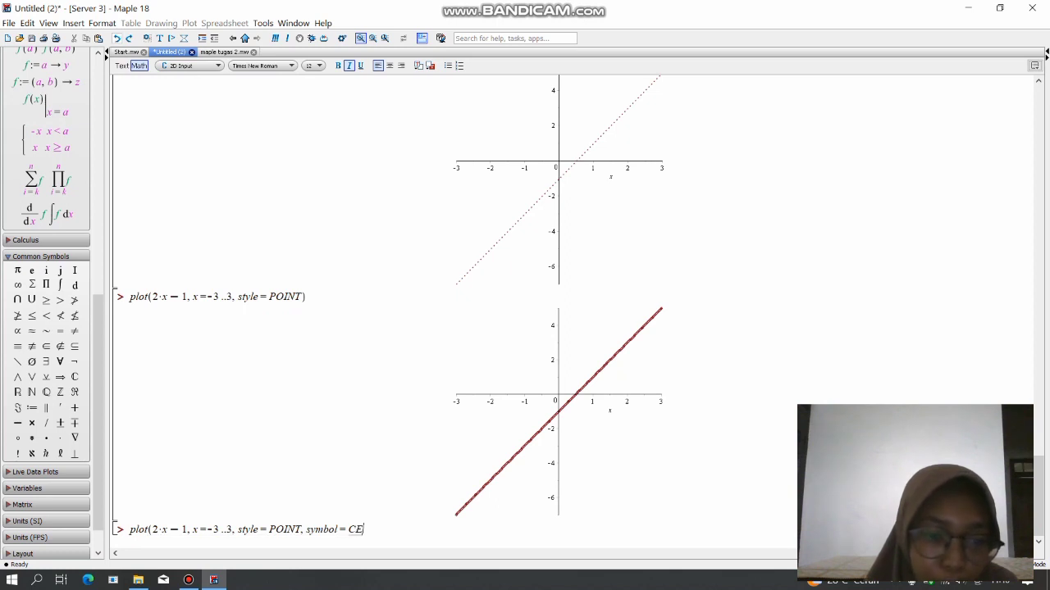
pyautogui.press('capslock')
pyautogui.press('BackSpace')
pyautogui.press('BackSpace')
pyautogui.write('POINT)')
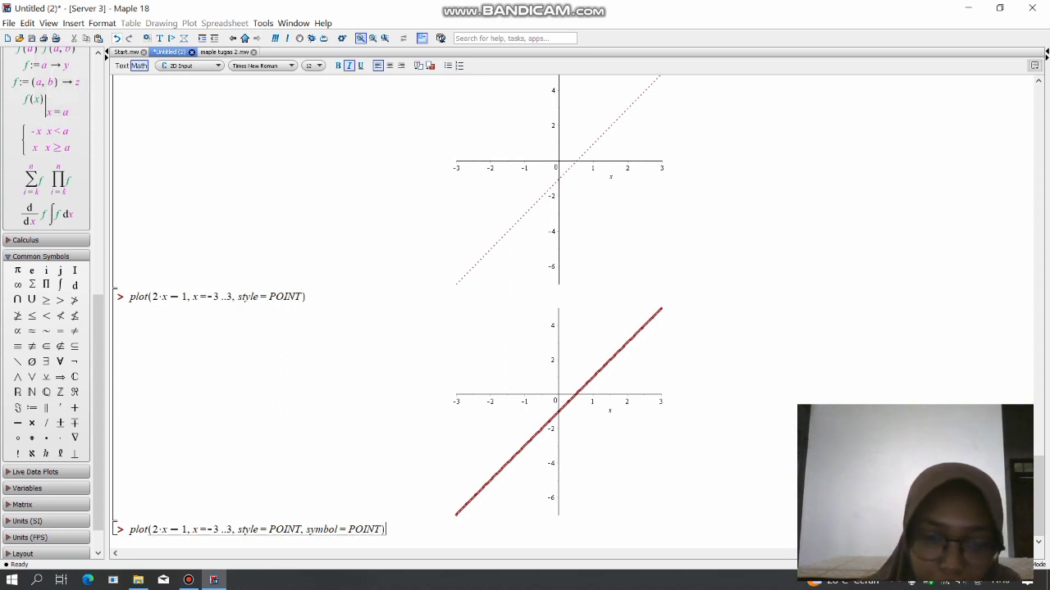
pyautogui.press('Return')
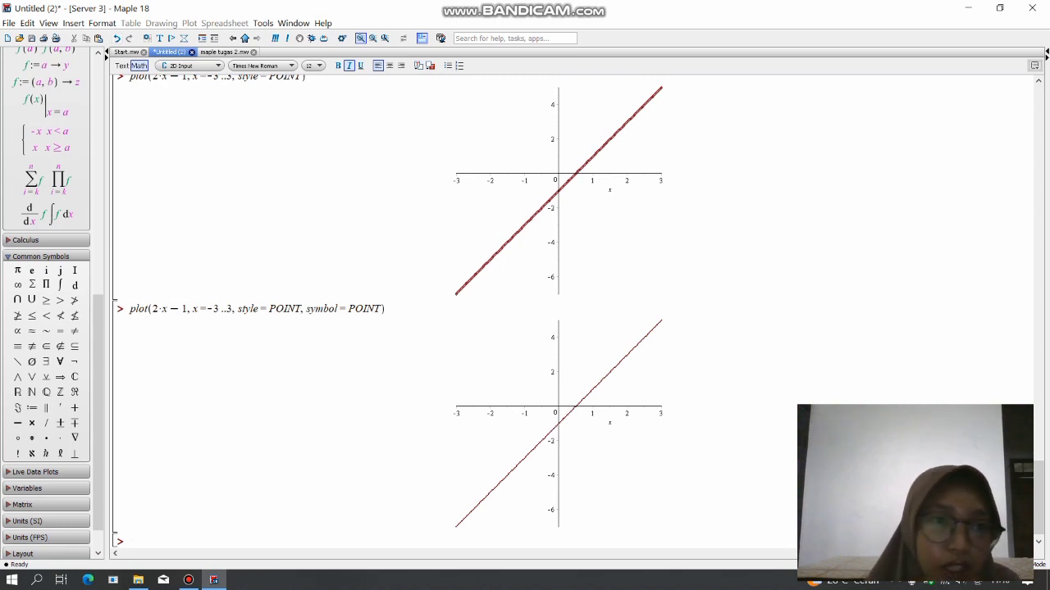
# Consult the title option in maple tugas 2.mw, and begin another plot of 2*x-1 over x=-3..3 below the symbol = POINT graph.
pyautogui.click(224, 52)
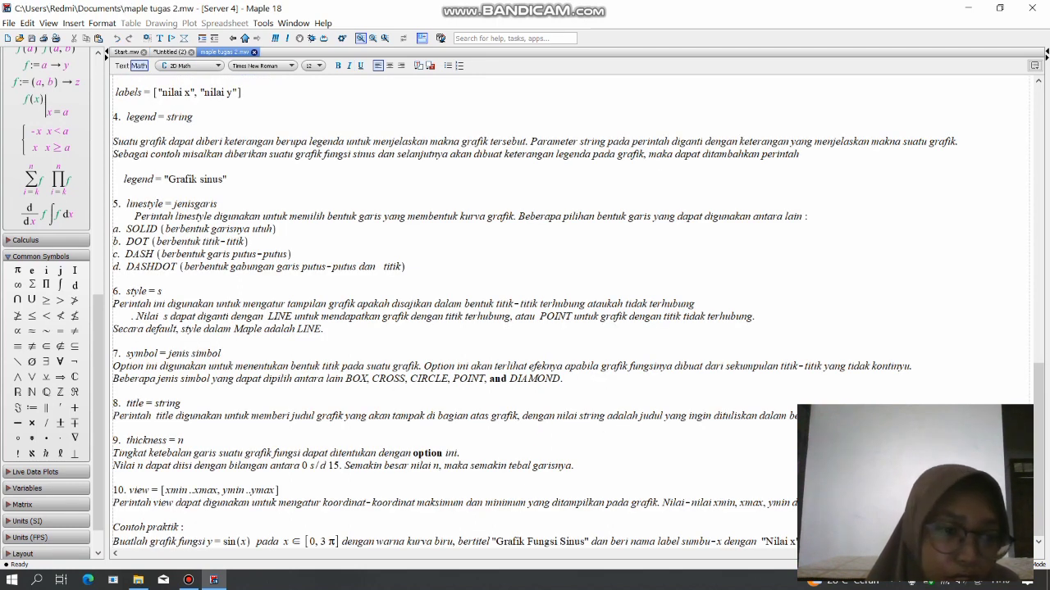
pyautogui.press('capslock')
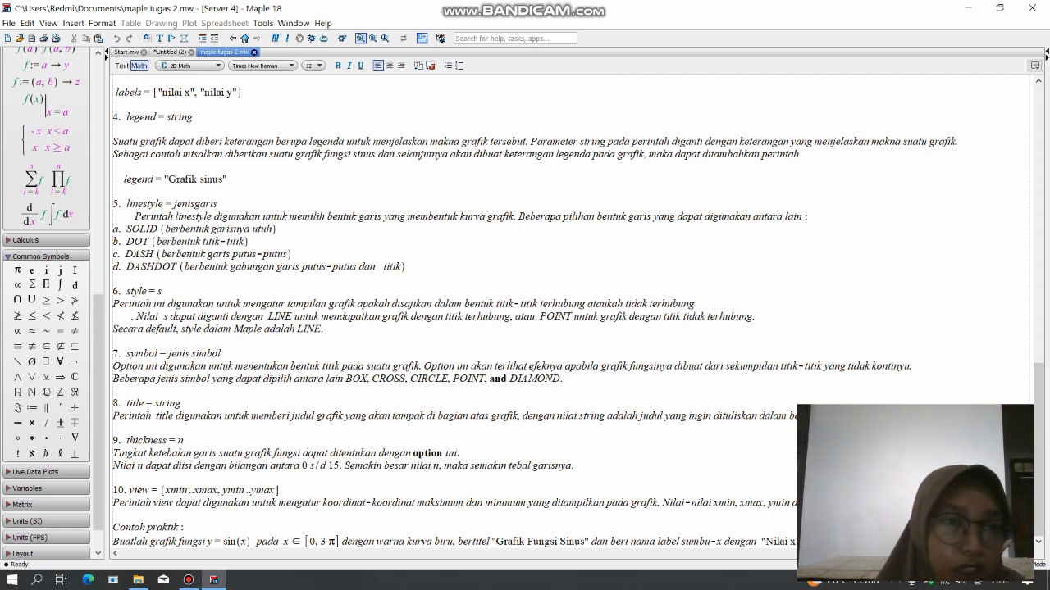
pyautogui.click(170, 51)
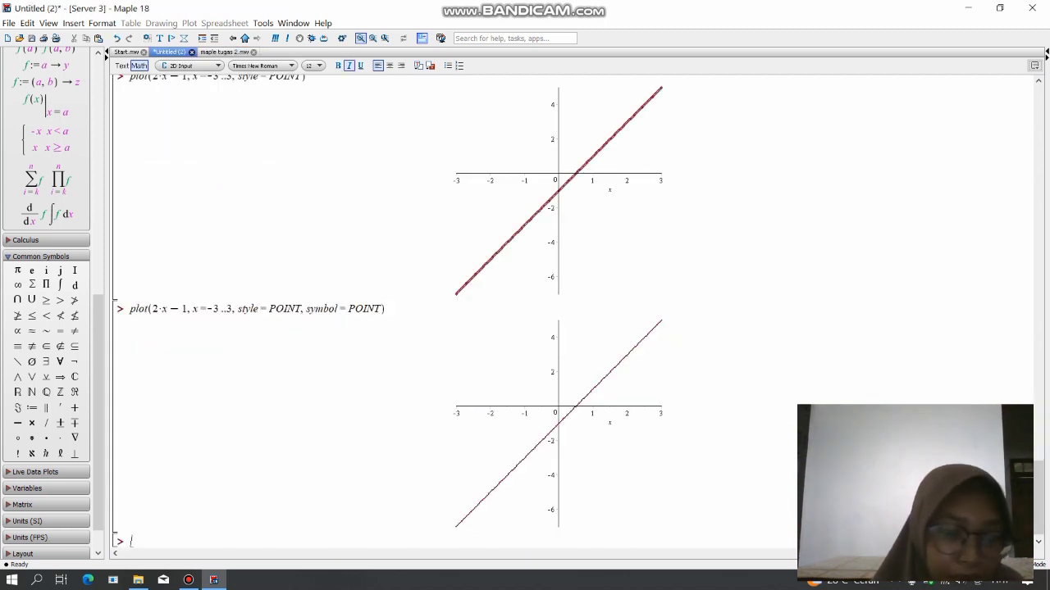
pyautogui.write('plot')
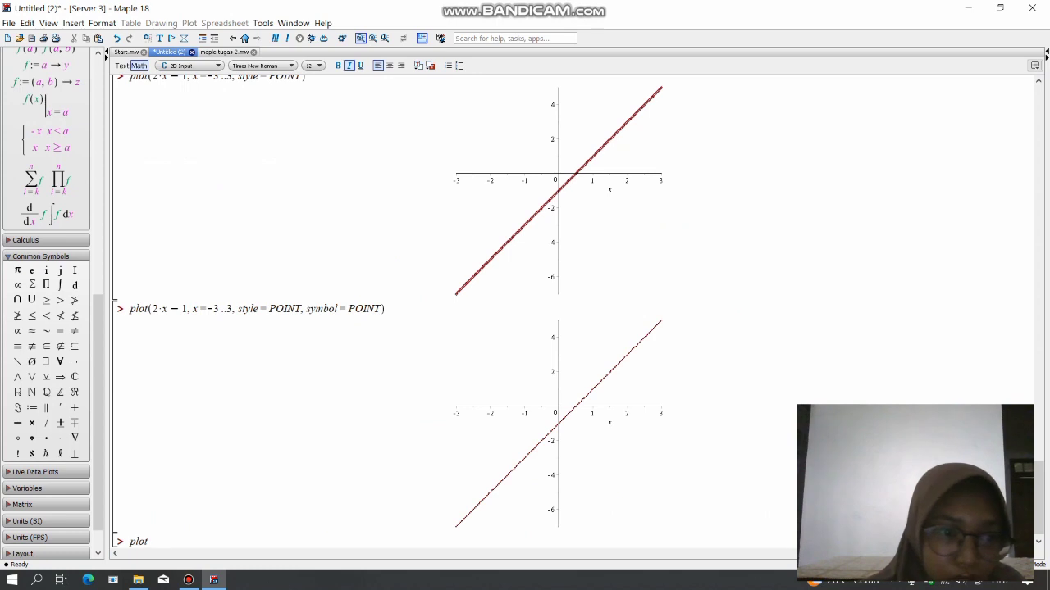
pyautogui.write('(2')
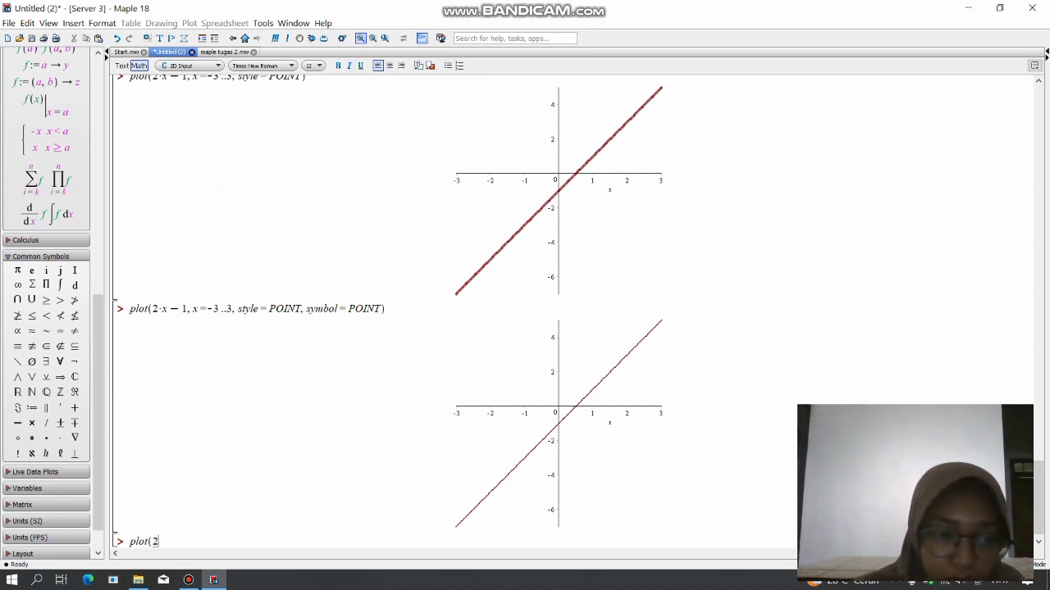
pyautogui.write('*')
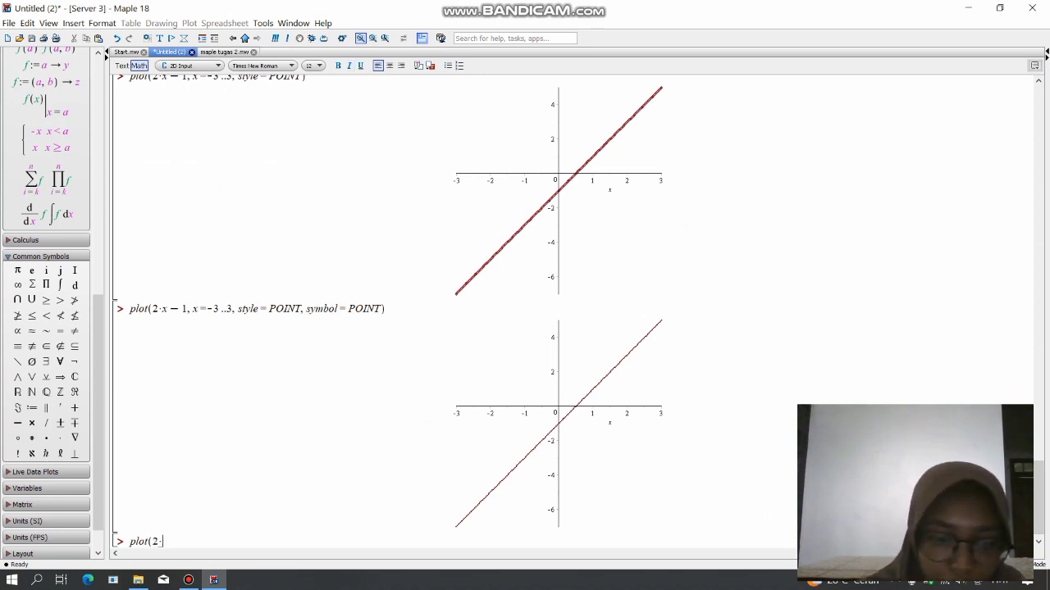
pyautogui.write('x')
pyautogui.write('-1')
pyautogui.write(',x')
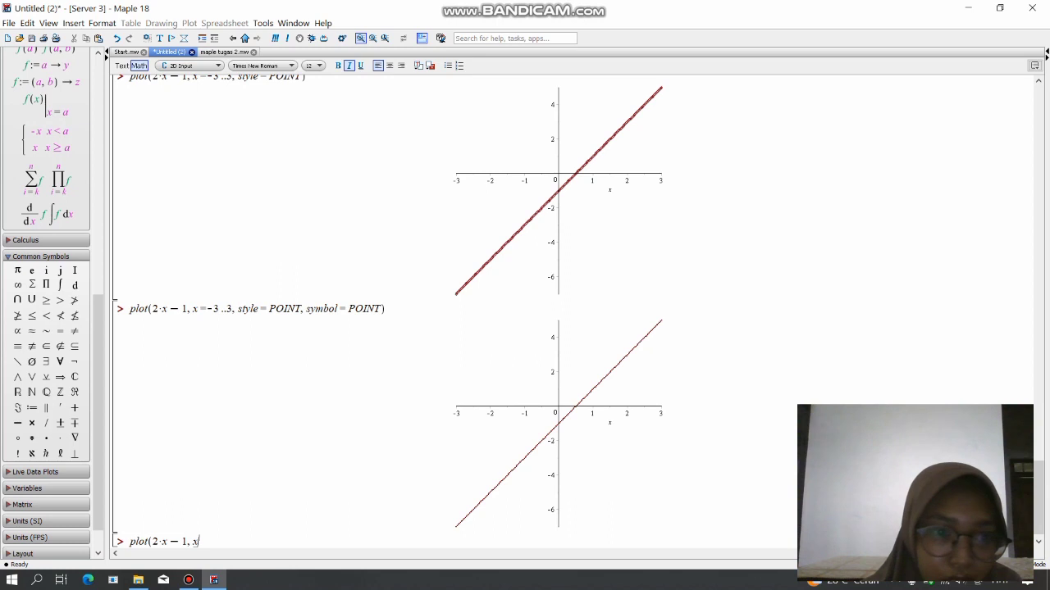
pyautogui.write('=-3')
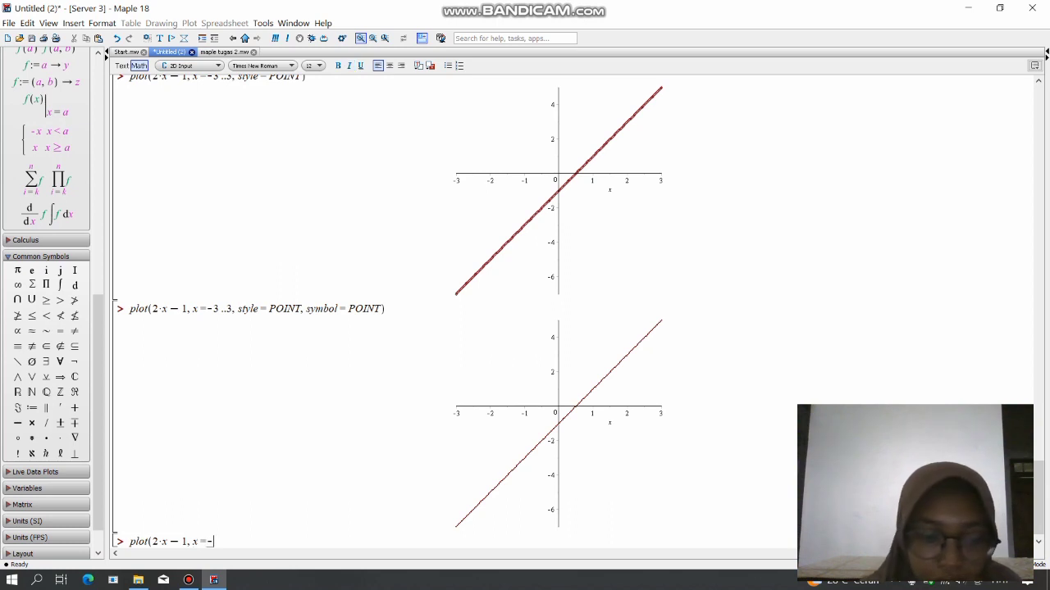
pyautogui.write('..')
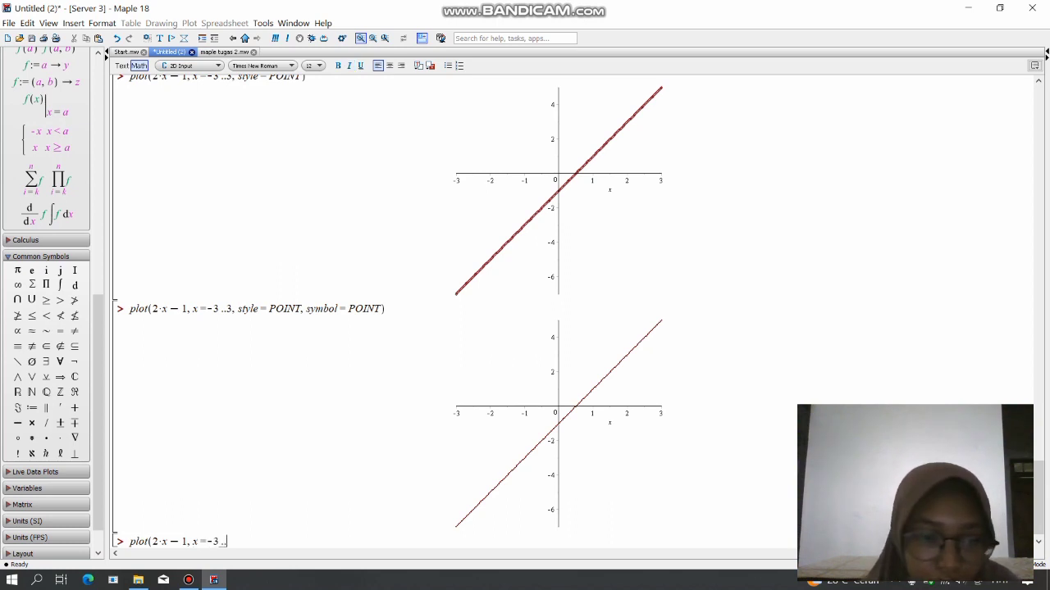
pyautogui.write('3,')
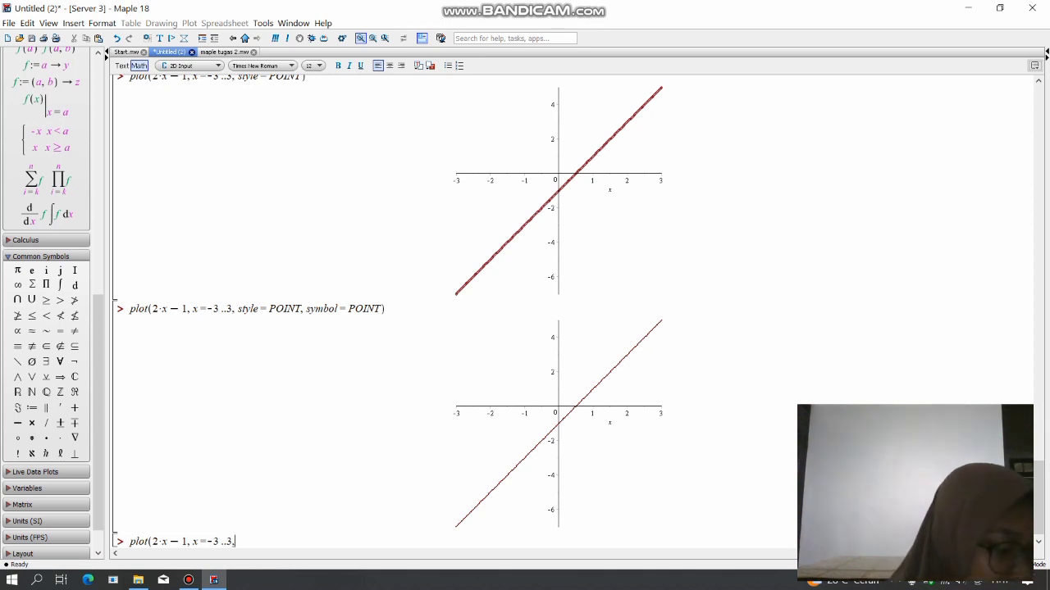
pyautogui.write('s')
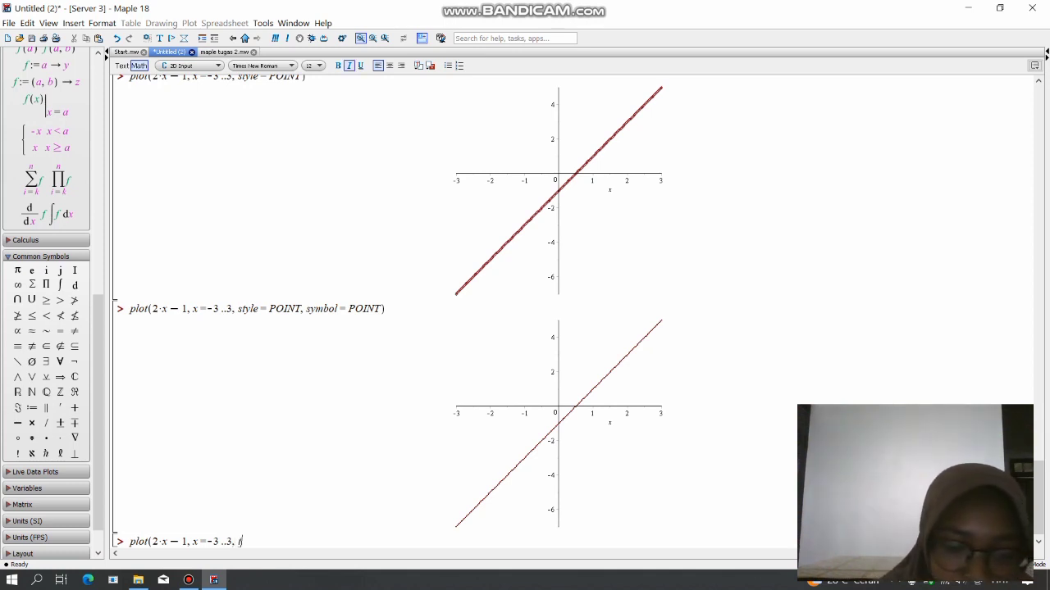
pyautogui.write('tylw')
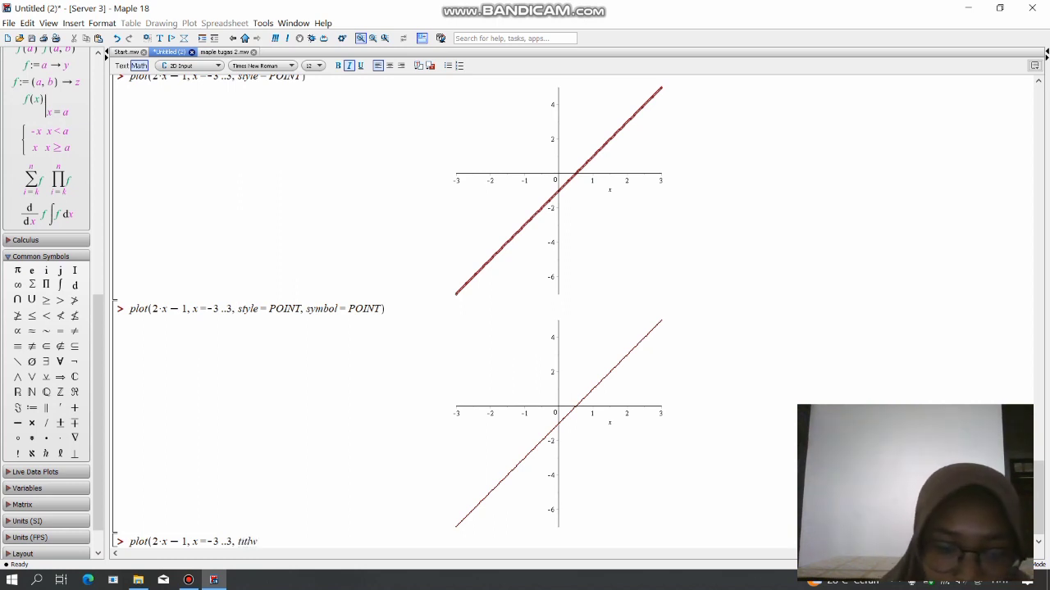
# Add a title option with the text "Grafik Fungsi Sinus" to the new plot command.
pyautogui.press('BackSpace')
pyautogui.write('e =')
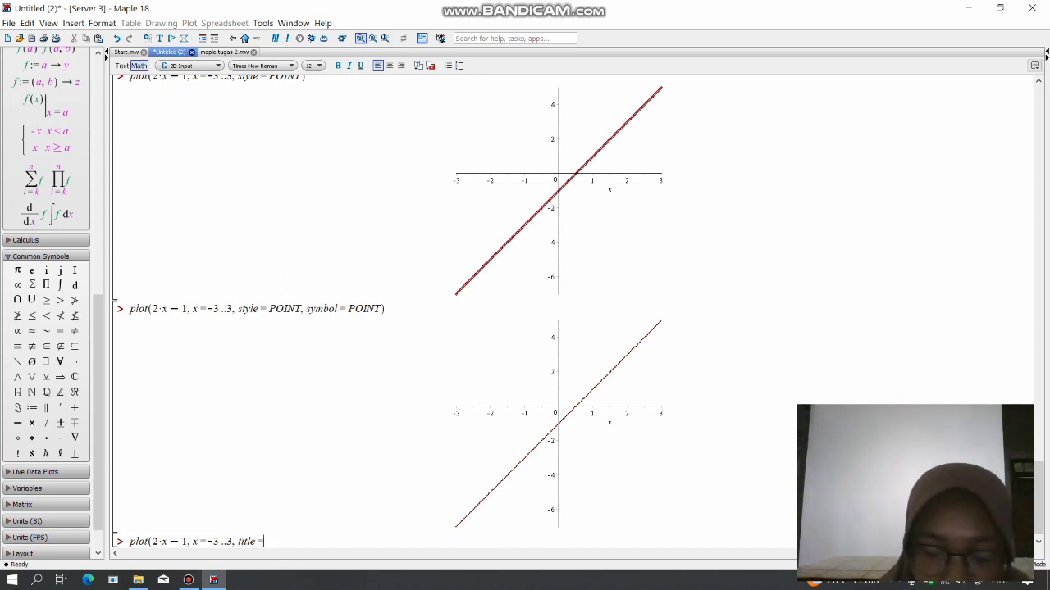
pyautogui.write('"')
pyautogui.press('capslock')
pyautogui.write('G')
pyautogui.press('capslock')
pyautogui.write('rafik')
pyautogui.press('capslock')
pyautogui.write('F')
pyautogui.press('capslock')
pyautogui.write('ungsi')
pyautogui.press('capslock')
pyautogui.write('S')
pyautogui.press('capslock')
pyautogui.write('inus')
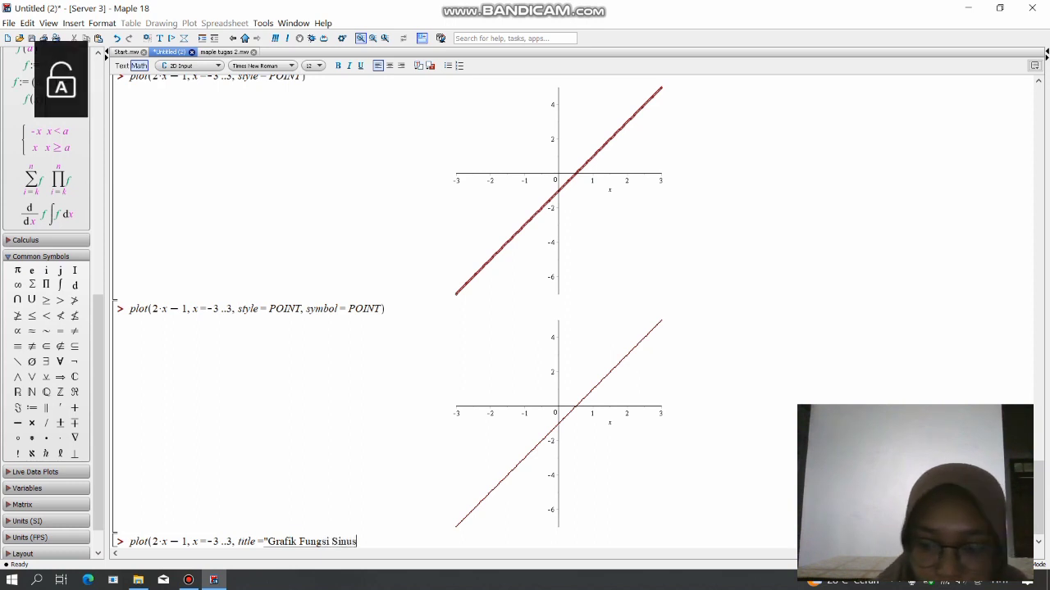
pyautogui.write('"0')
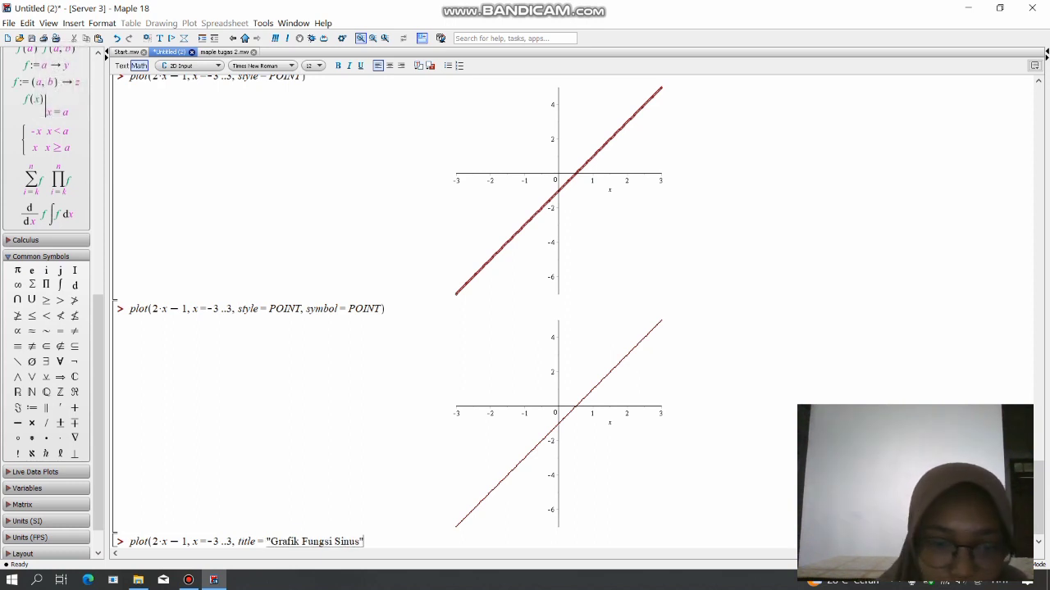
# Close the title string and the plot command, and evaluate it.
pyautogui.press('BackSpace')
pyautogui.write(')')
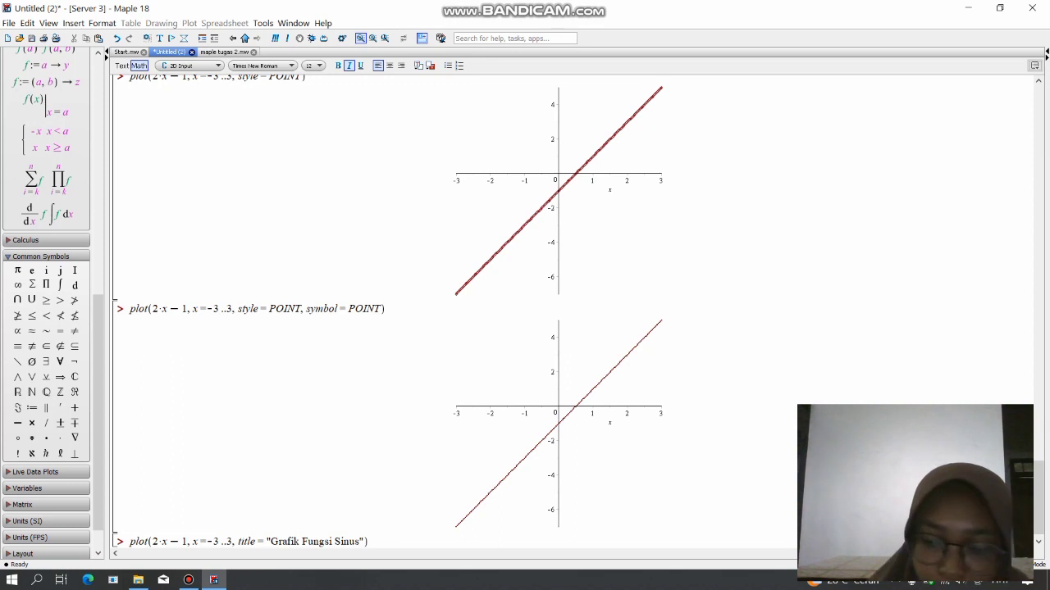
pyautogui.press('Return')
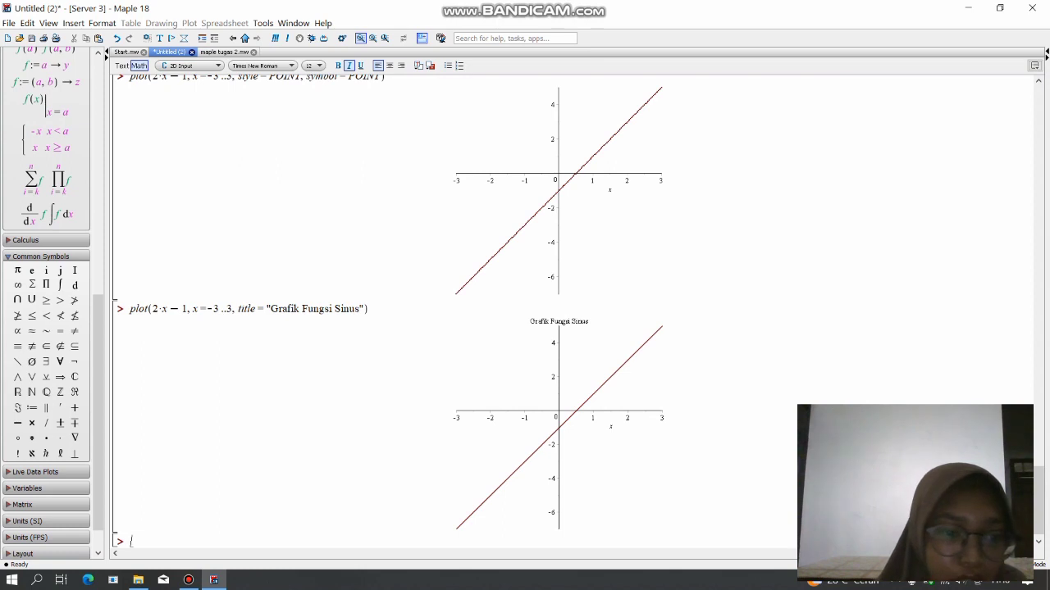
# Consult the thickness option in maple tugas 2.mw, and begin another plot of 2*x-1 with x=-3, 3 below the titled graph.
pyautogui.click(224, 51)
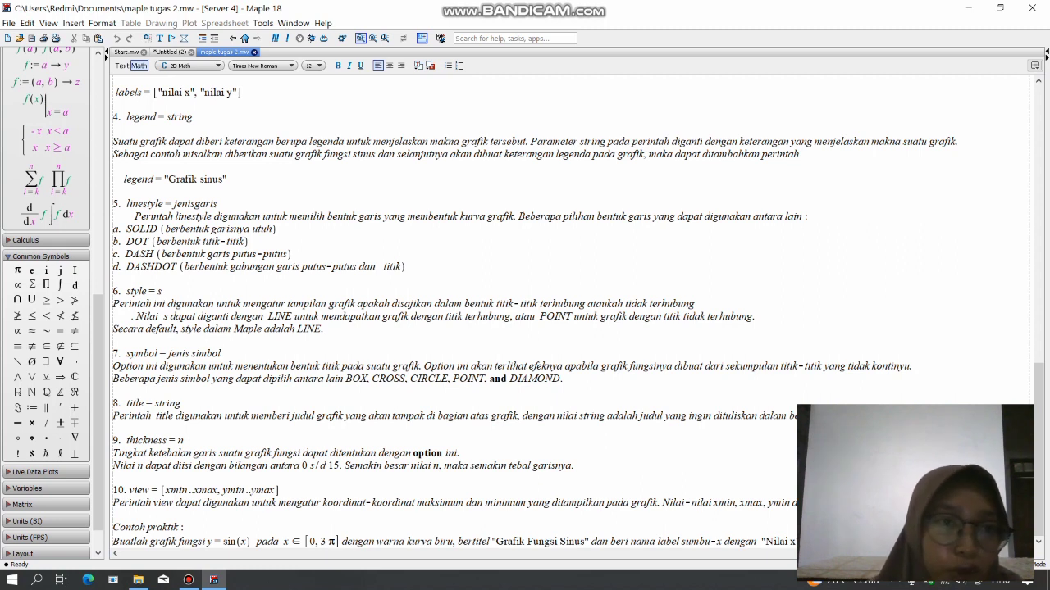
pyautogui.click(169, 51)
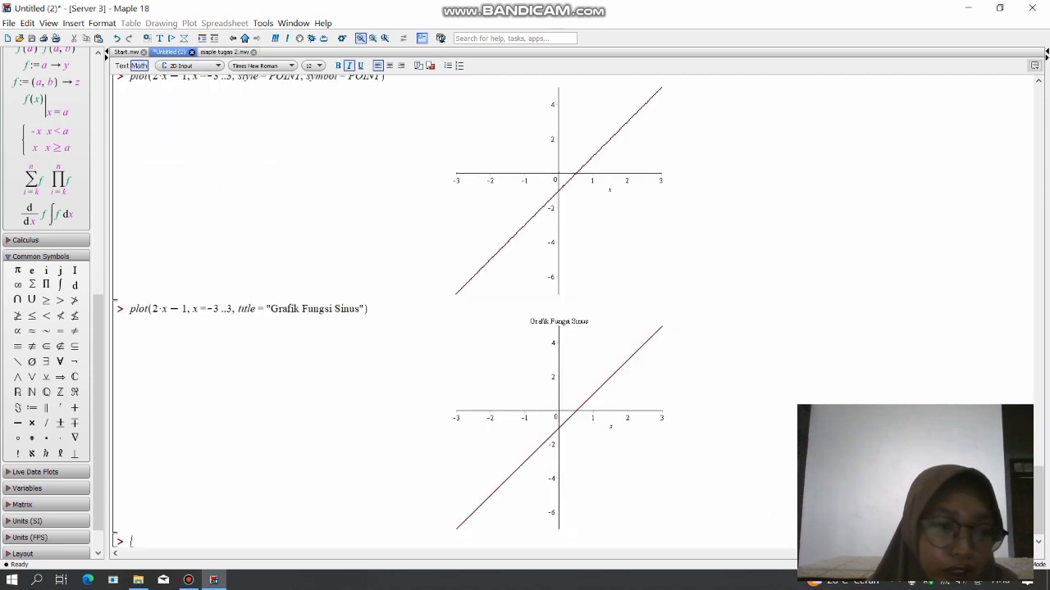
pyautogui.write('plo')
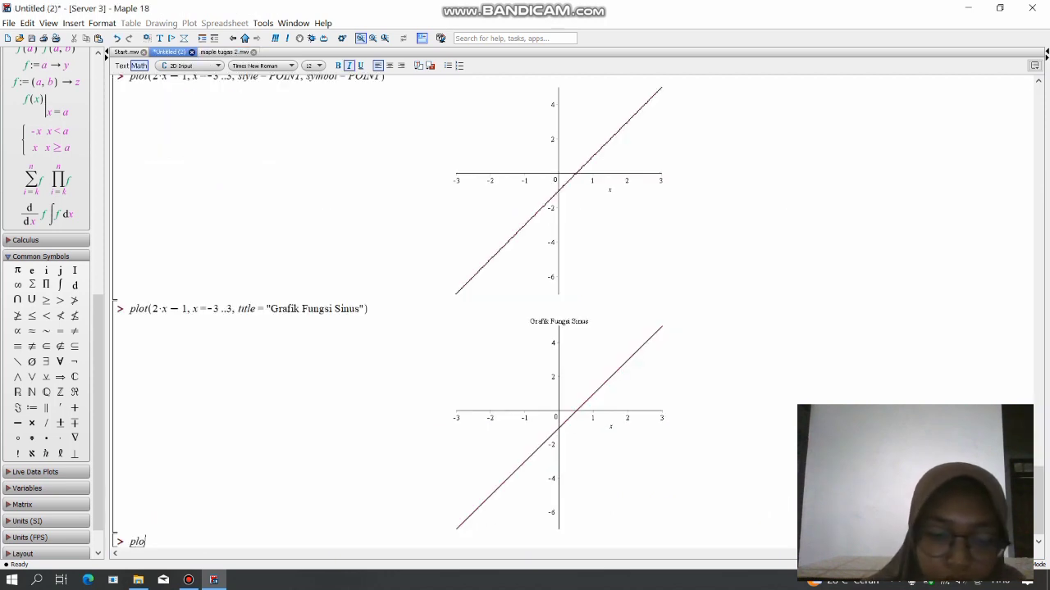
pyautogui.write('t(2')
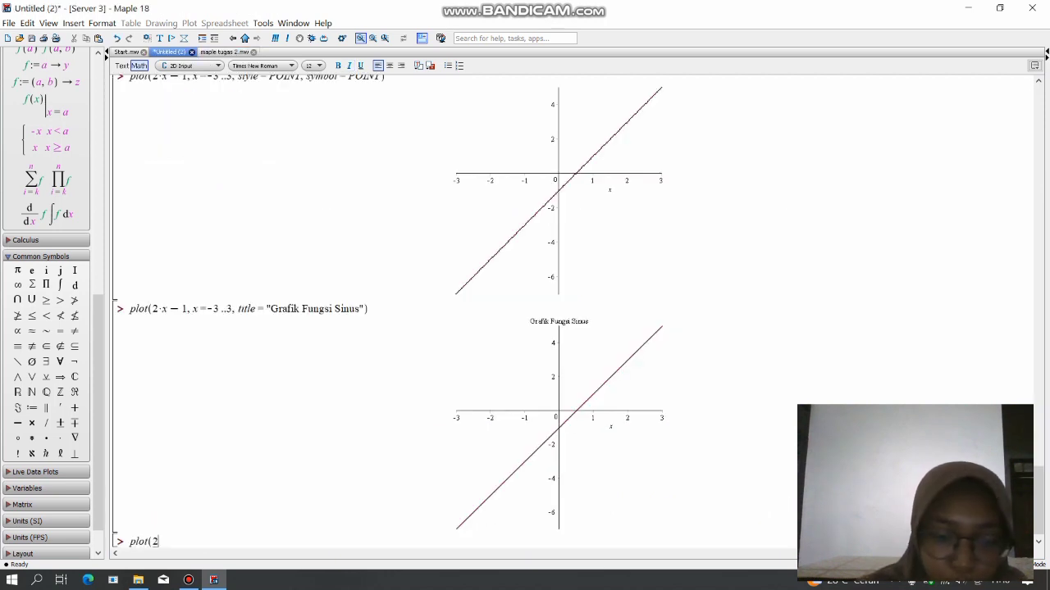
pyautogui.write('*x-1=')
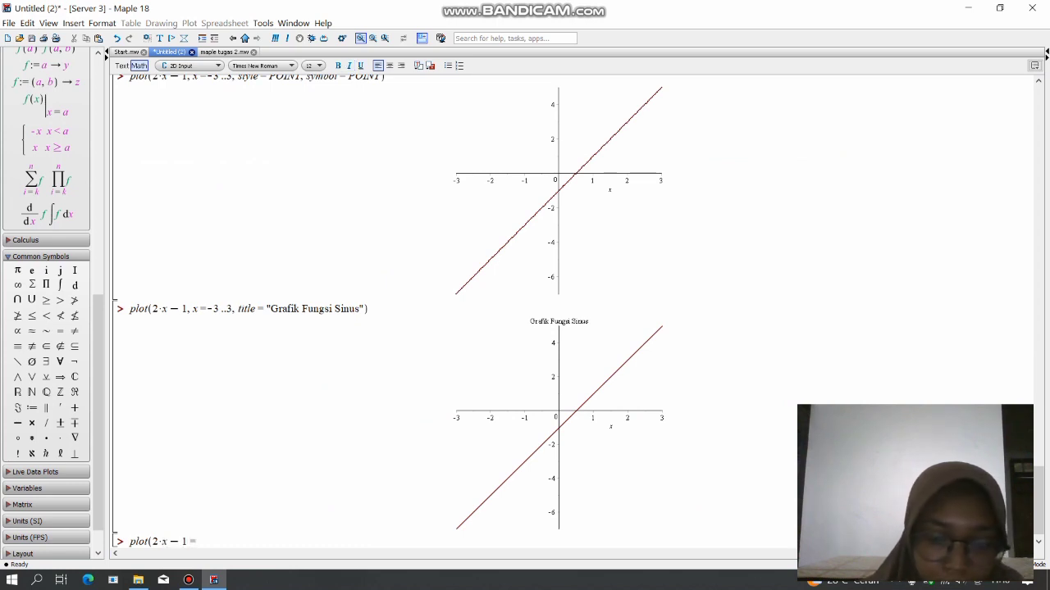
pyautogui.write(',x=-')
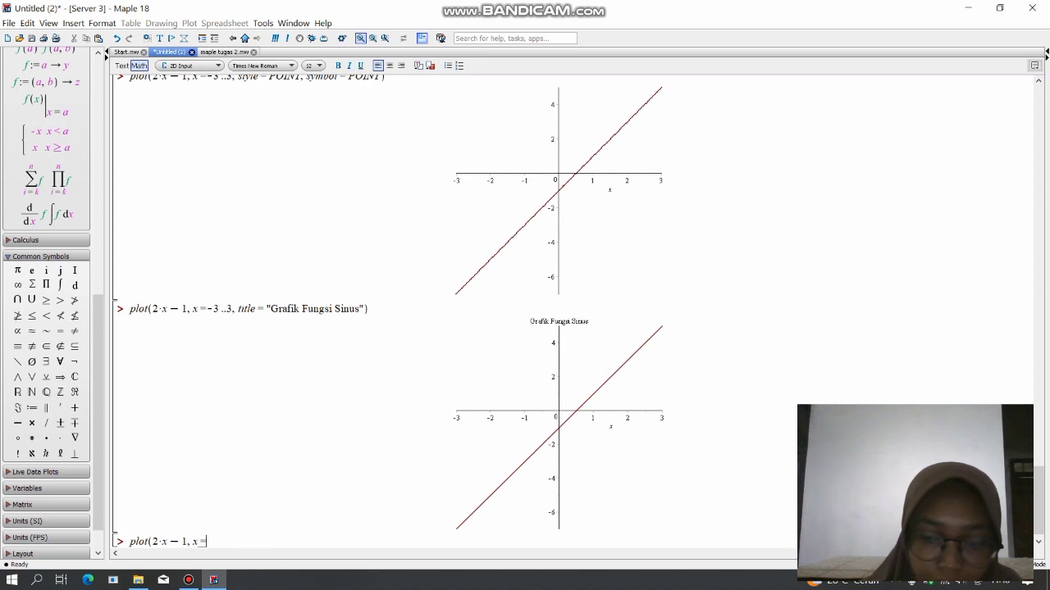
pyautogui.write('3,3')
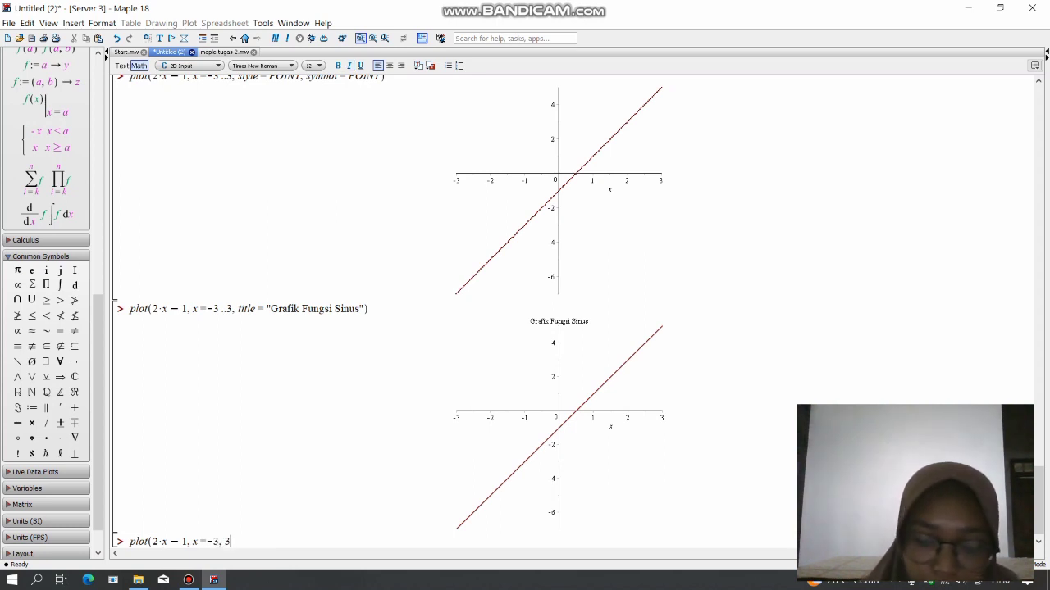
pyautogui.write('.')
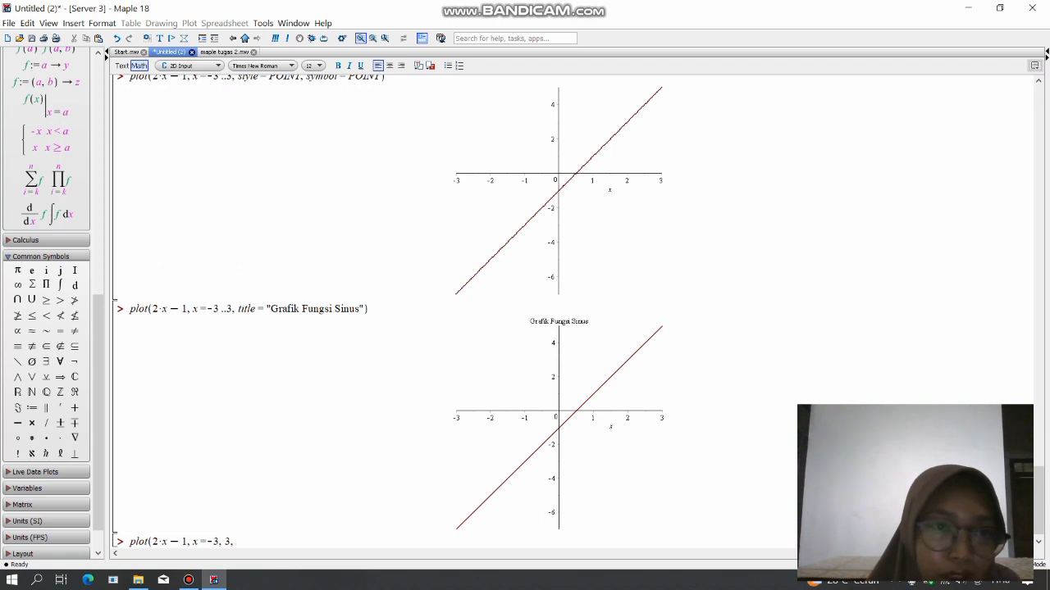
# Recheck the thickness option in maple tugas 2.mw, add thickness = 8 to the plot command, close it and evaluate it.
pyautogui.click(224, 51)
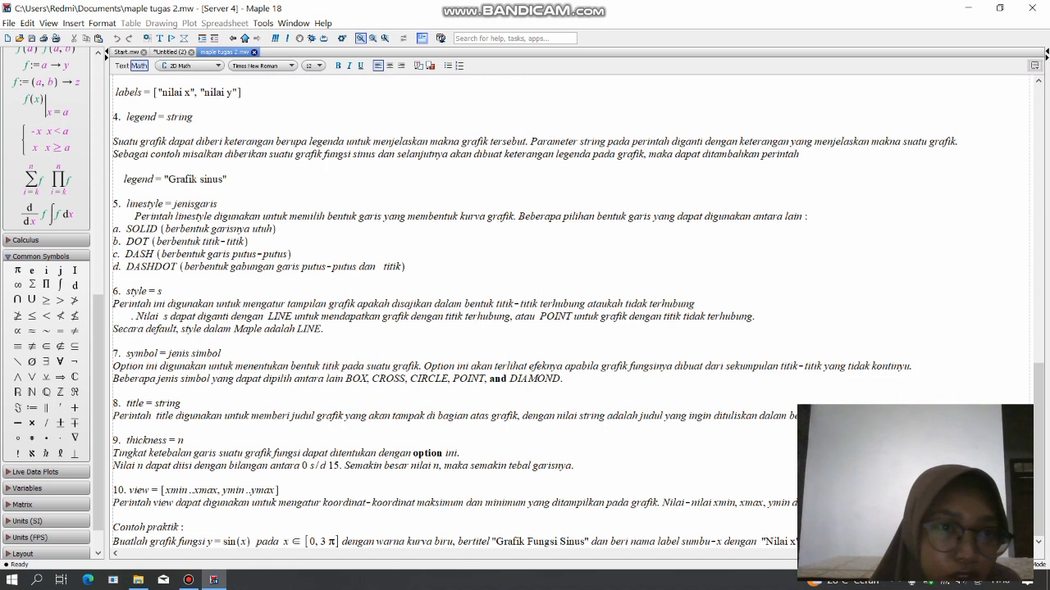
pyautogui.click(170, 52)
pyautogui.write('t')
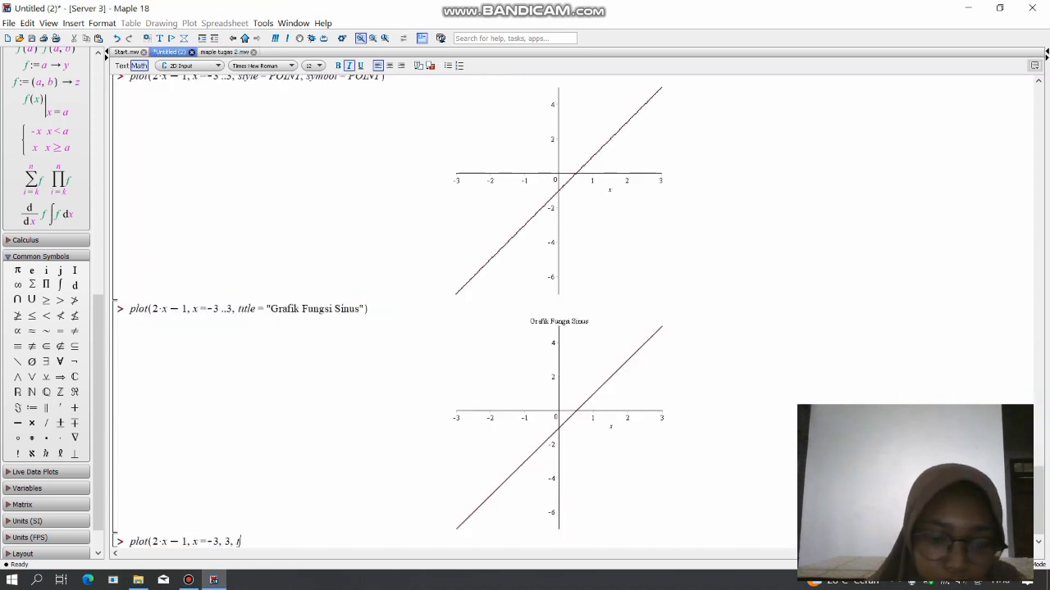
pyautogui.write('hickn')
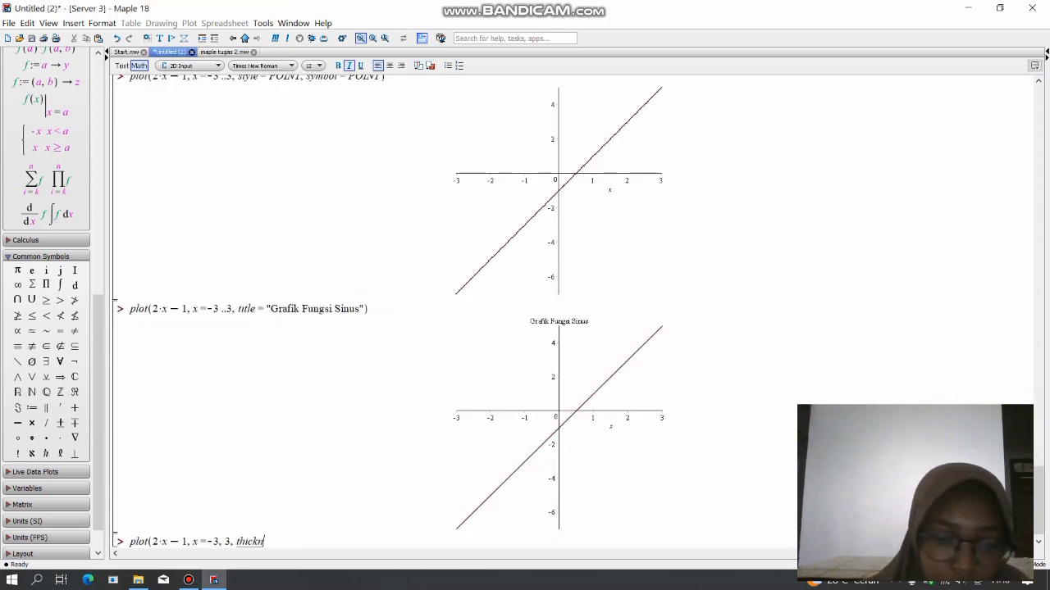
pyautogui.write('ess = ')
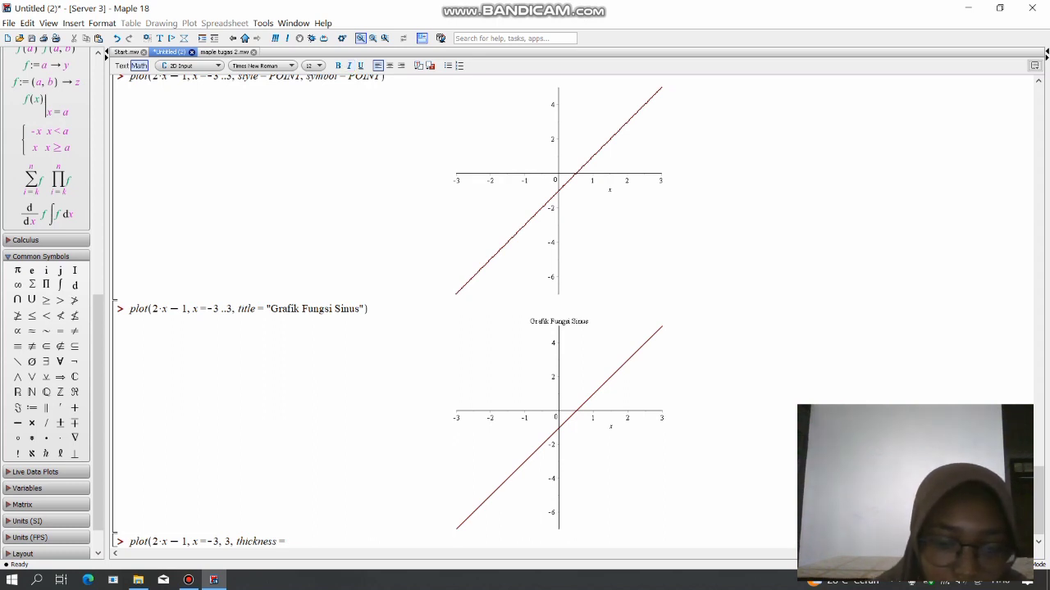
pyautogui.write('8')
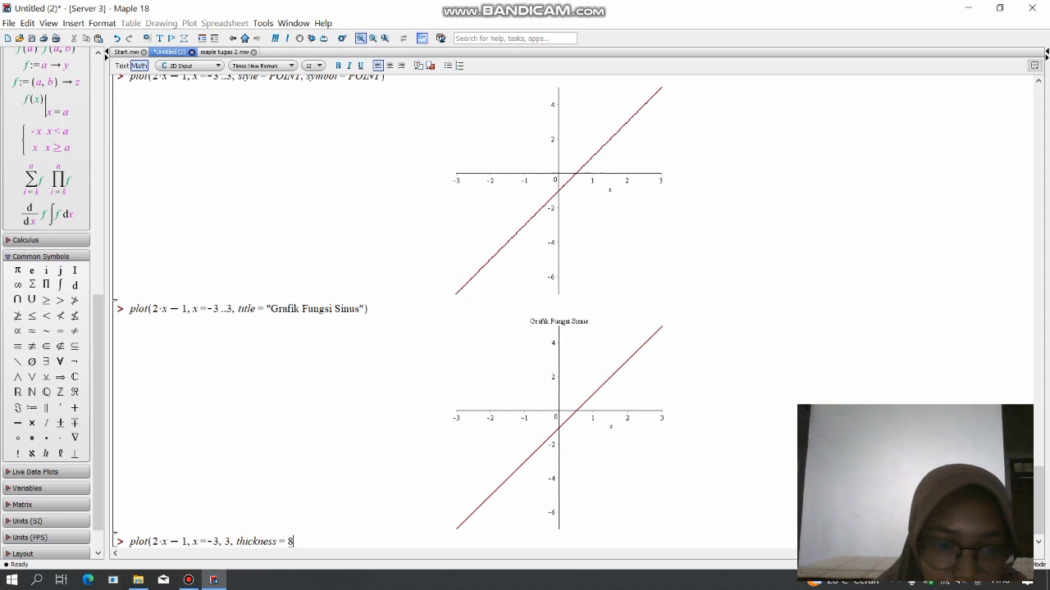
pyautogui.write(')')
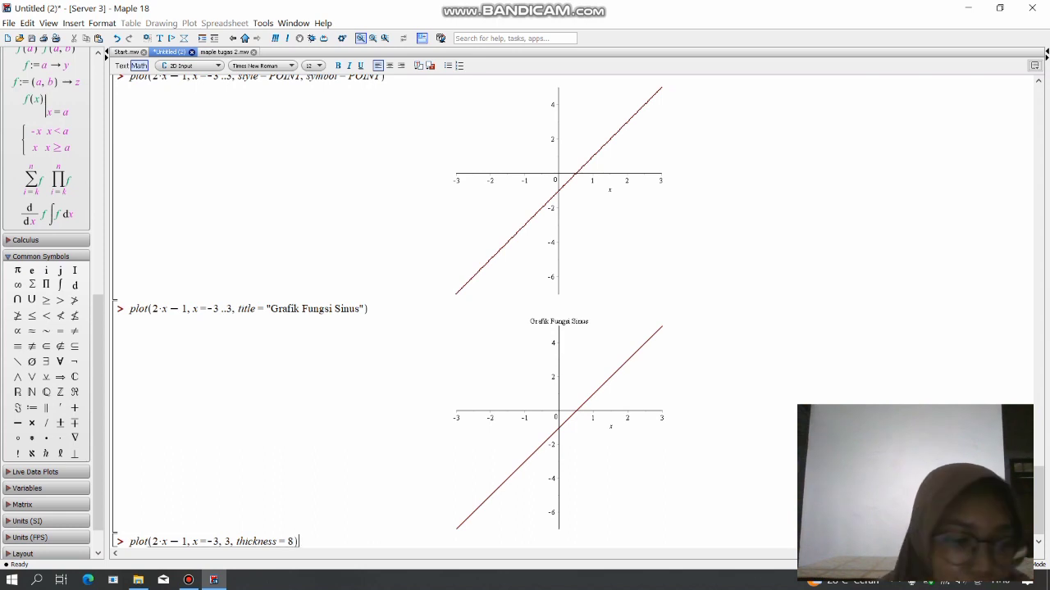
pyautogui.press('Return')
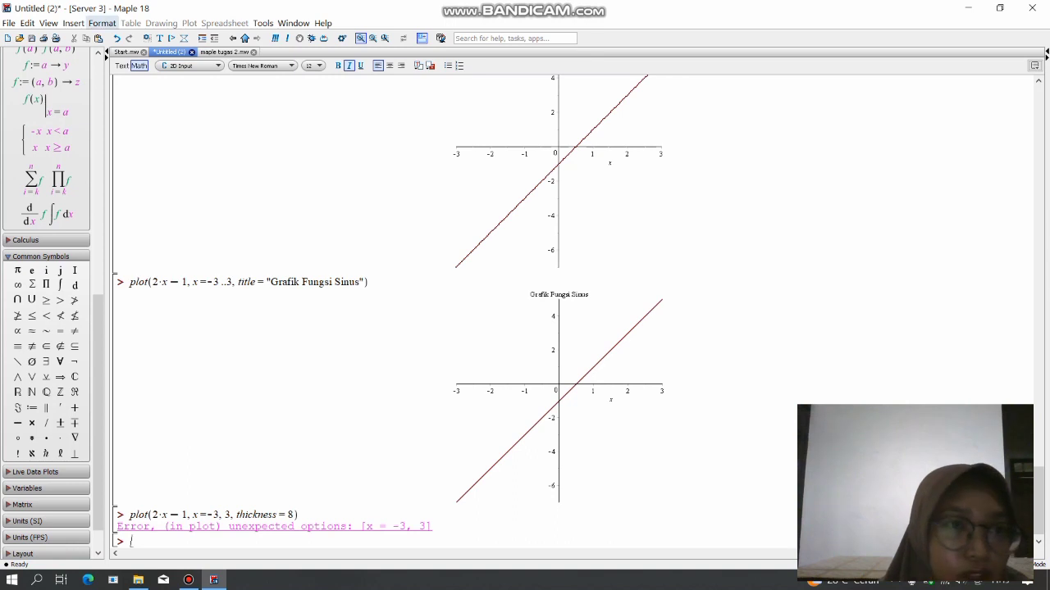
# Undo the evaluation of the thickness plot, correct its range to x=-3..3, and evaluate it again.
pyautogui.click(116, 39)
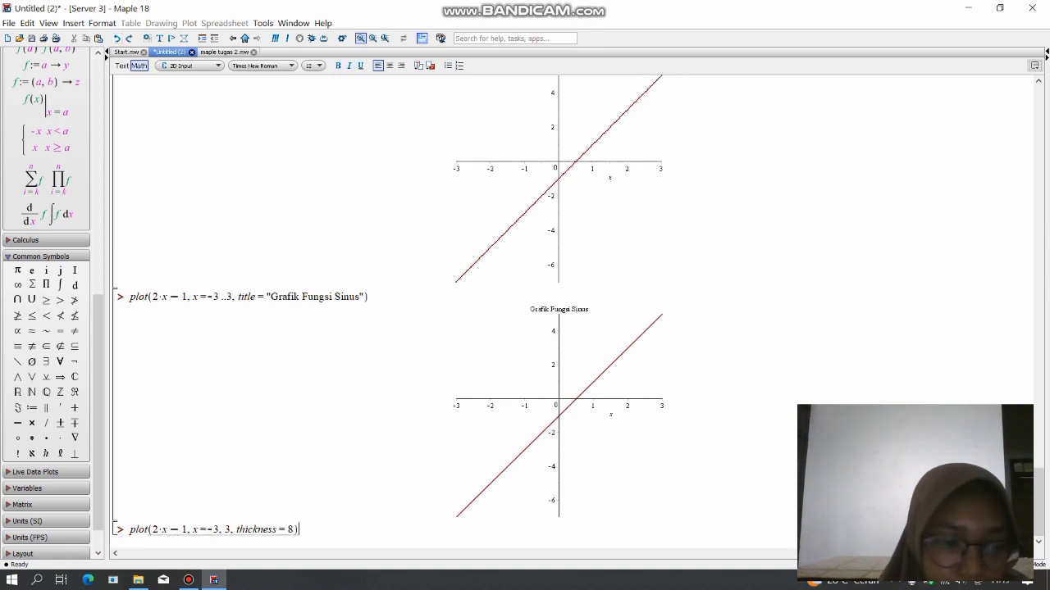
pyautogui.click(225, 530)
pyautogui.press('BackSpace')
pyautogui.press('BackSpace')
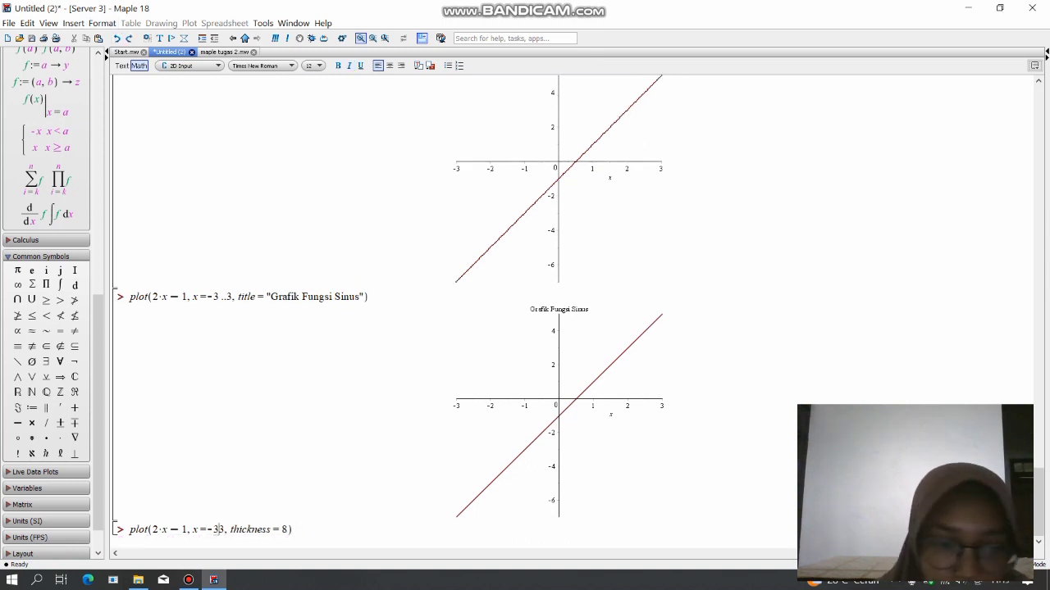
pyautogui.write('3 ')
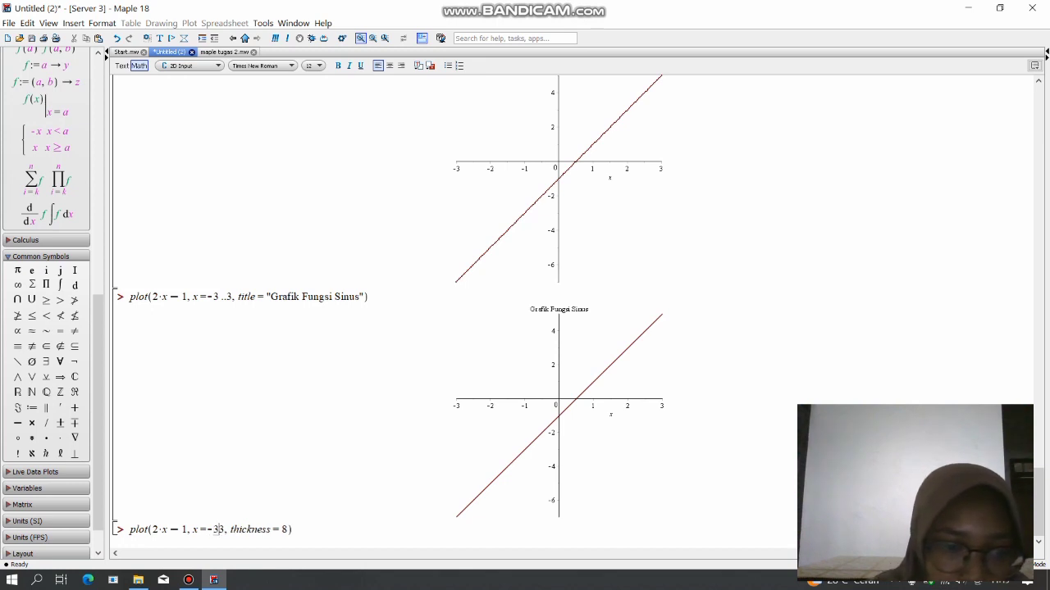
pyautogui.write('..')
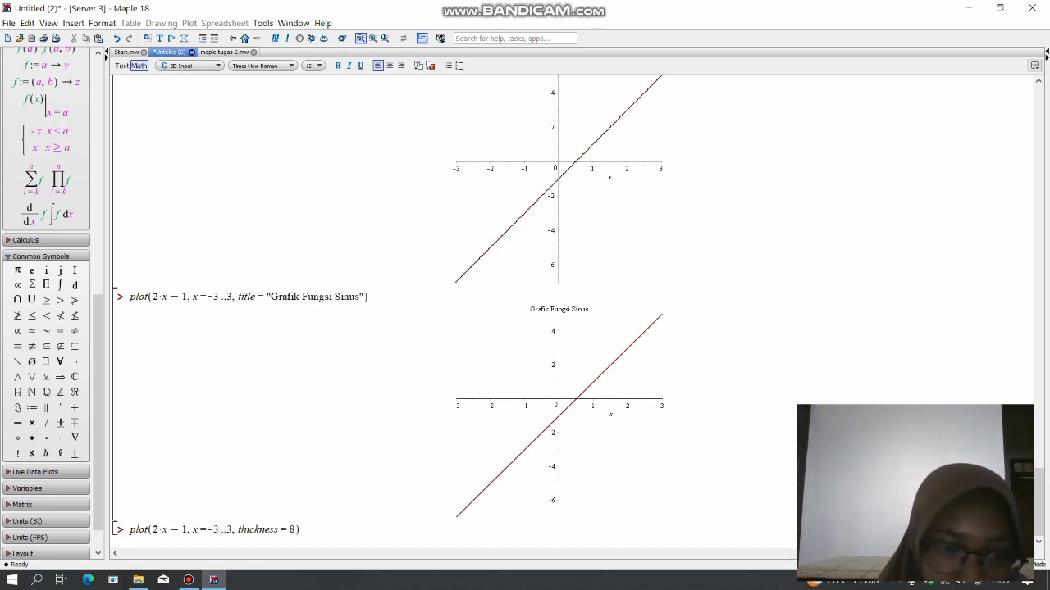
pyautogui.press('Return')
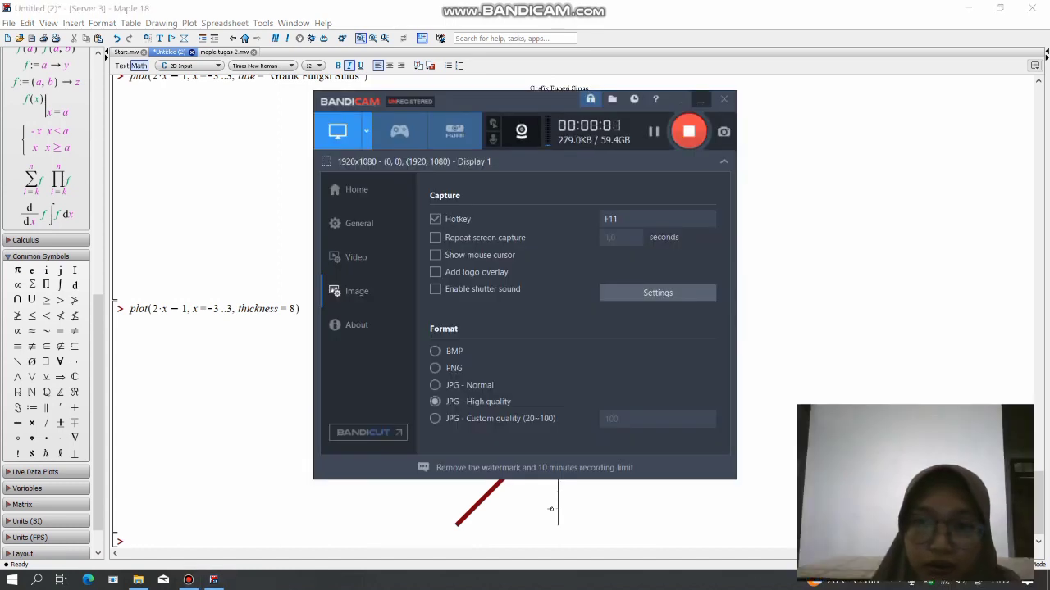
pyautogui.click(701, 99)
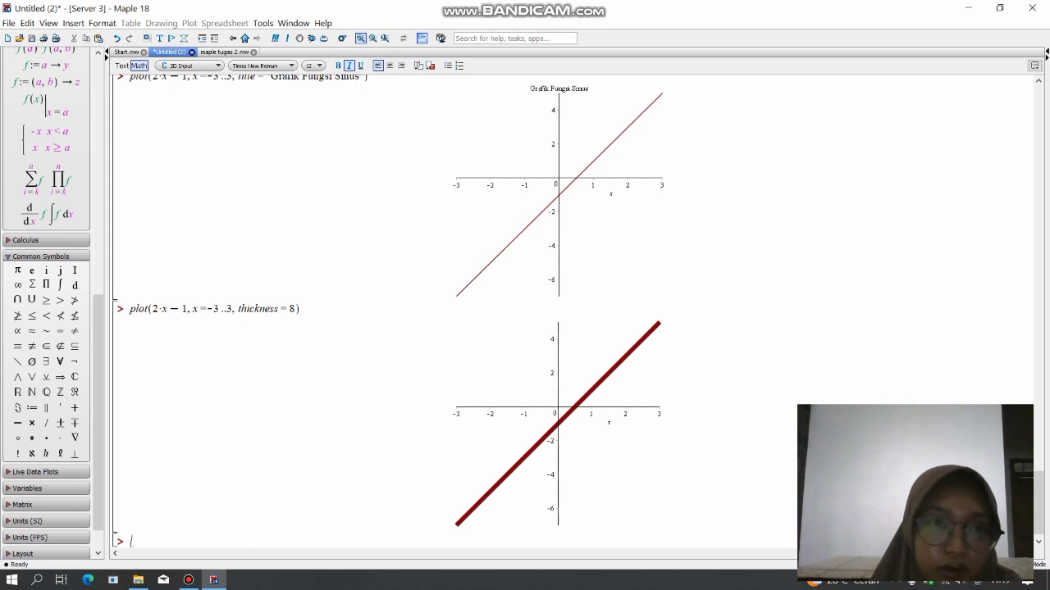
# Consult the view option in maple tugas 2.mw, and begin another plot of 2*x-1 with x=-3..3 below the thick-line graph.
pyautogui.click(227, 52)
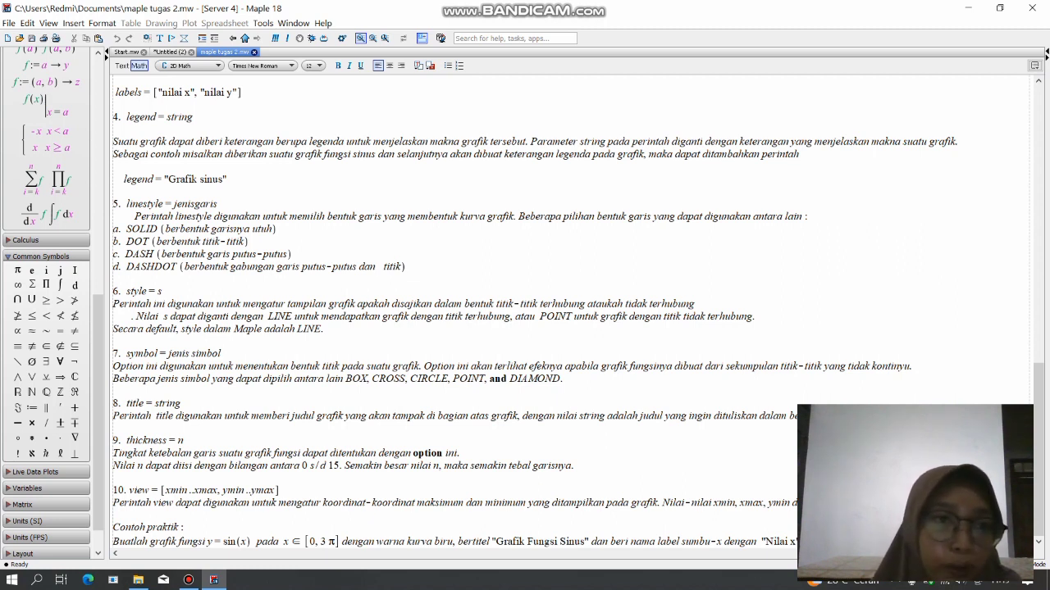
pyautogui.click(170, 52)
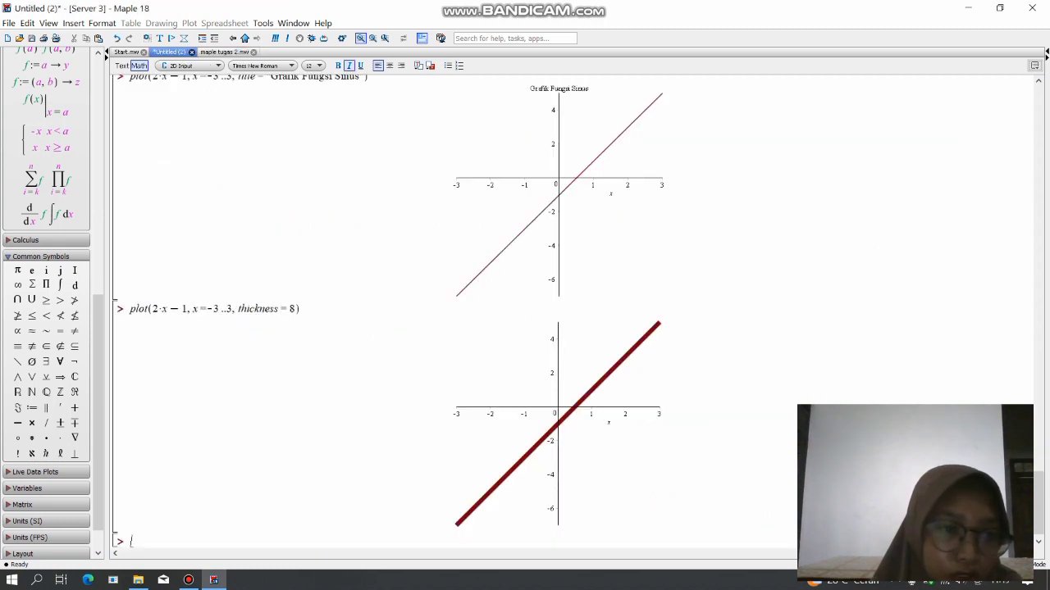
pyautogui.write('plot')
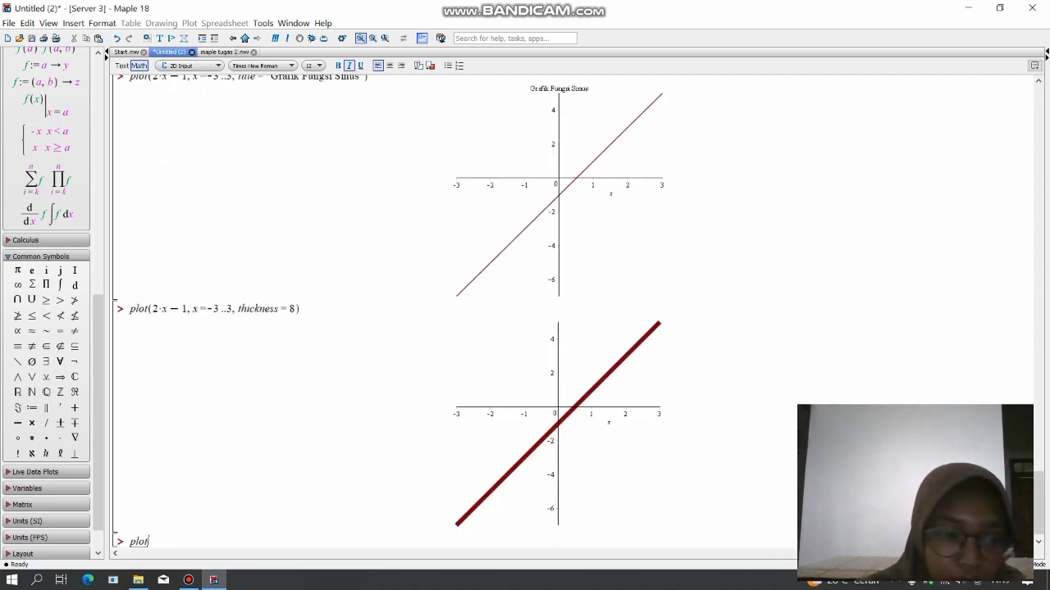
pyautogui.write('(2')
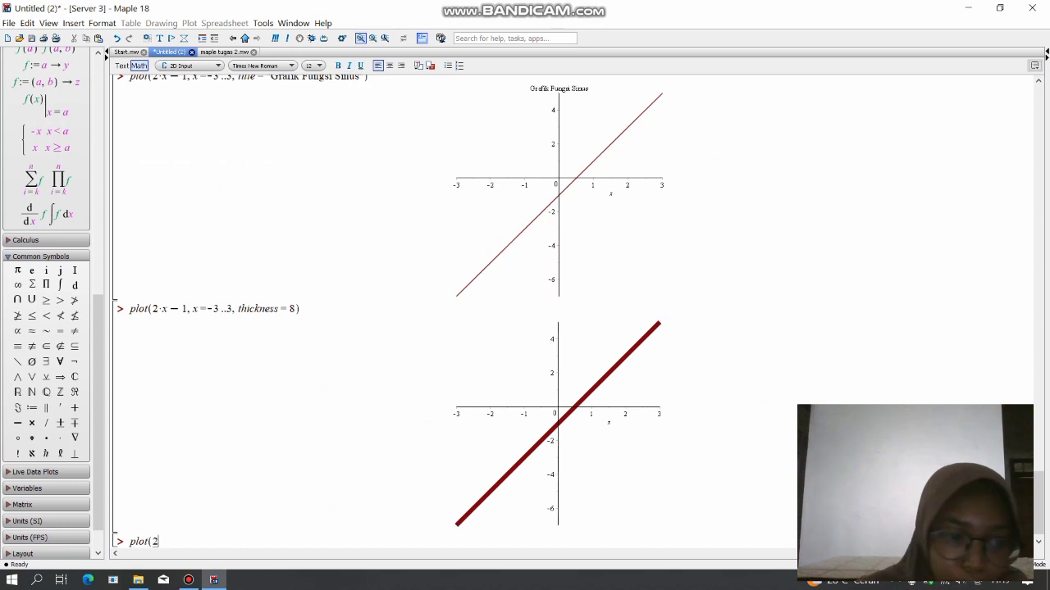
pyautogui.write('*')
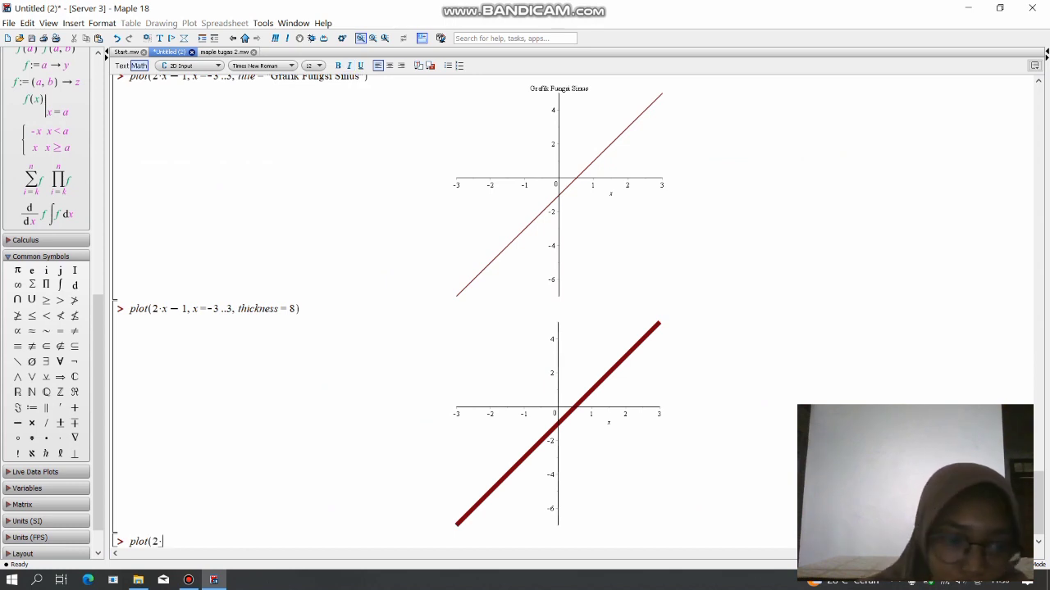
pyautogui.write('x-1')
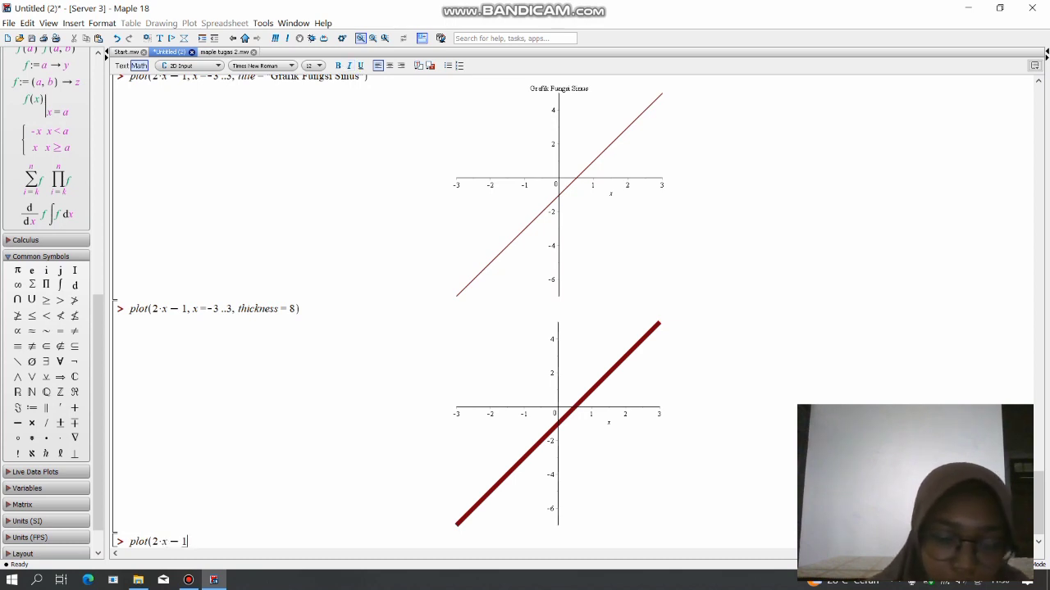
pyautogui.write(',x=-3')
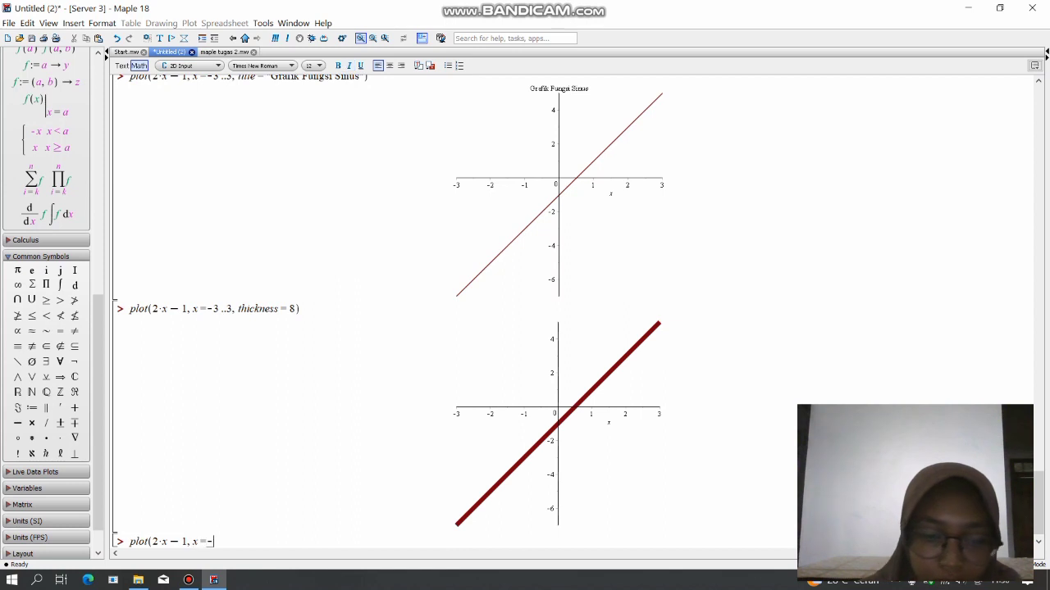
pyautogui.write('..3')
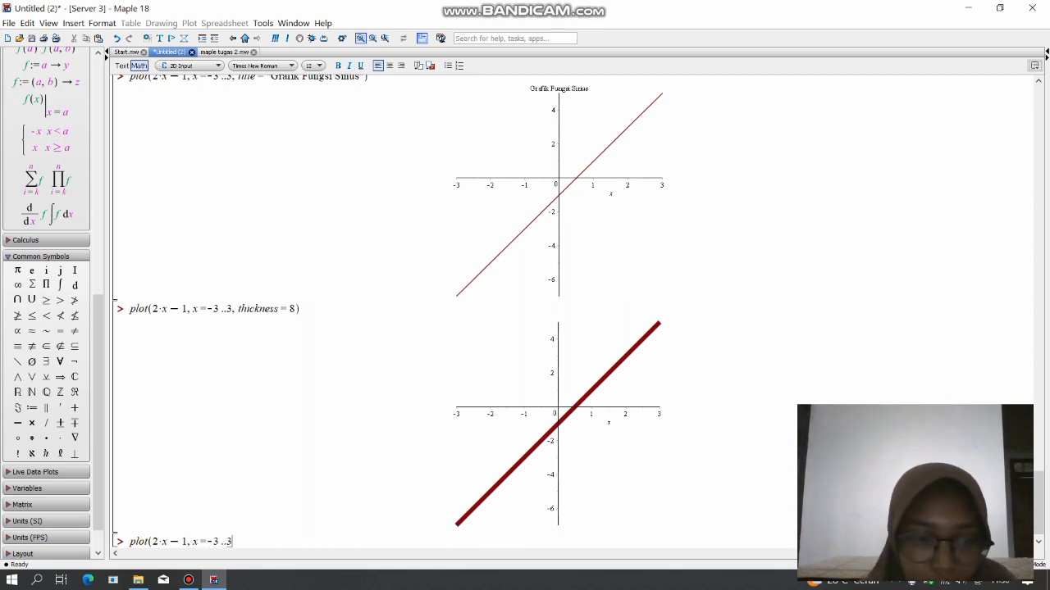
pyautogui.write(',')
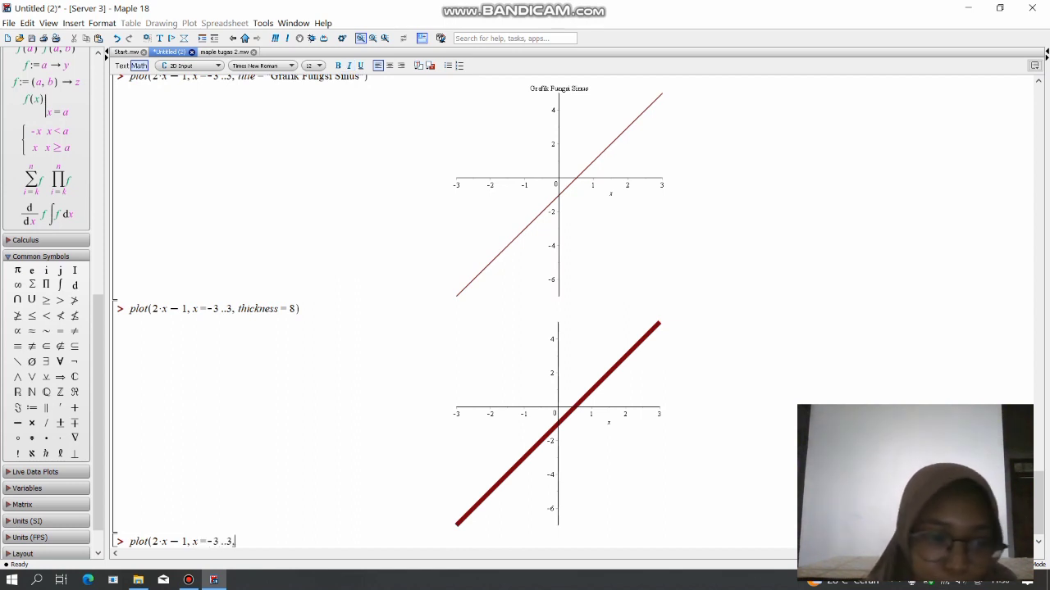
pyautogui.write('view')
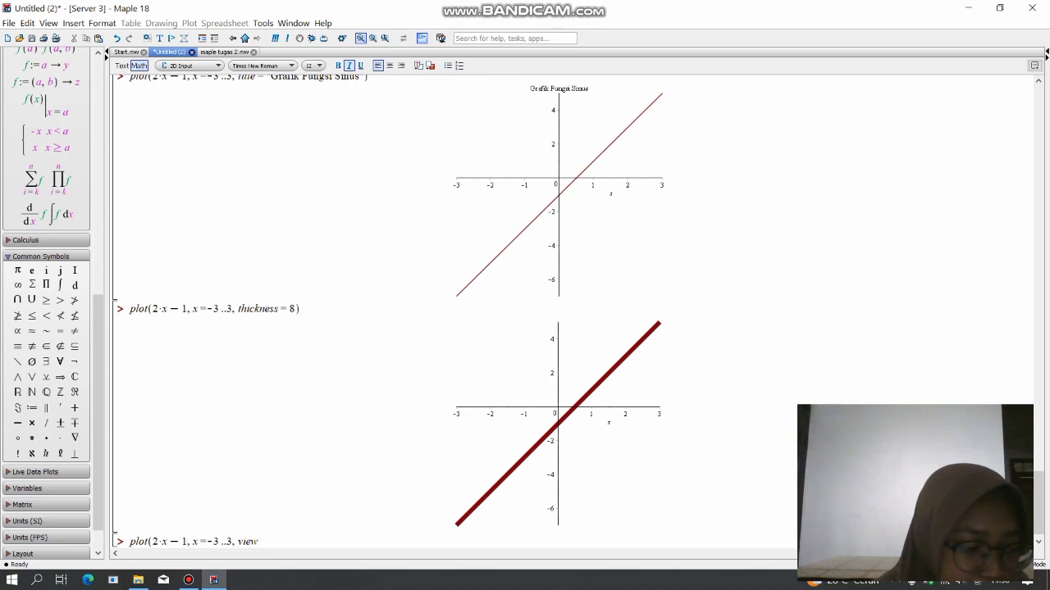
pyautogui.write('=')
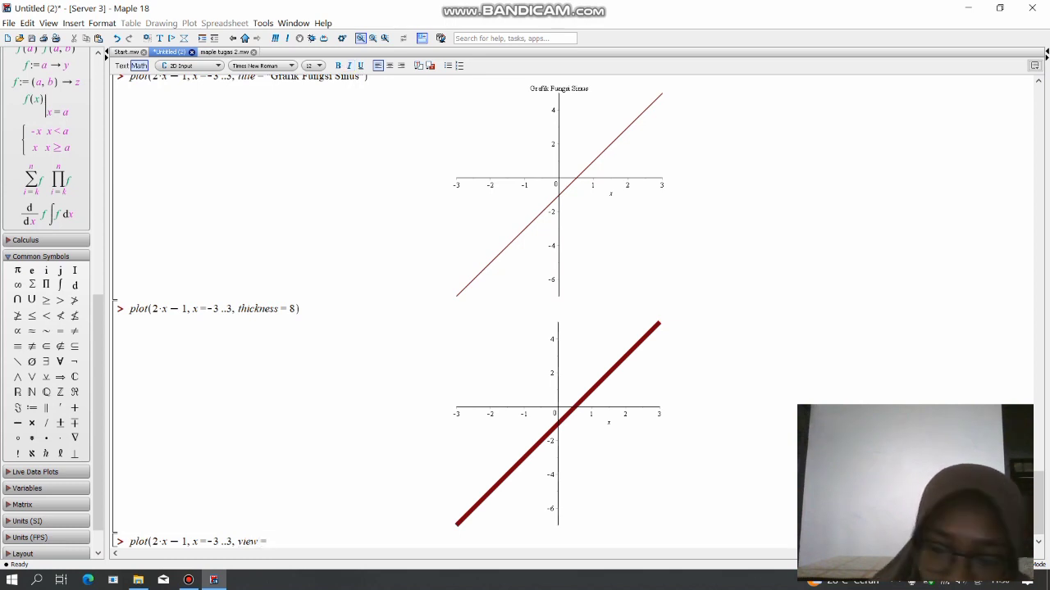
pyautogui.write('[')
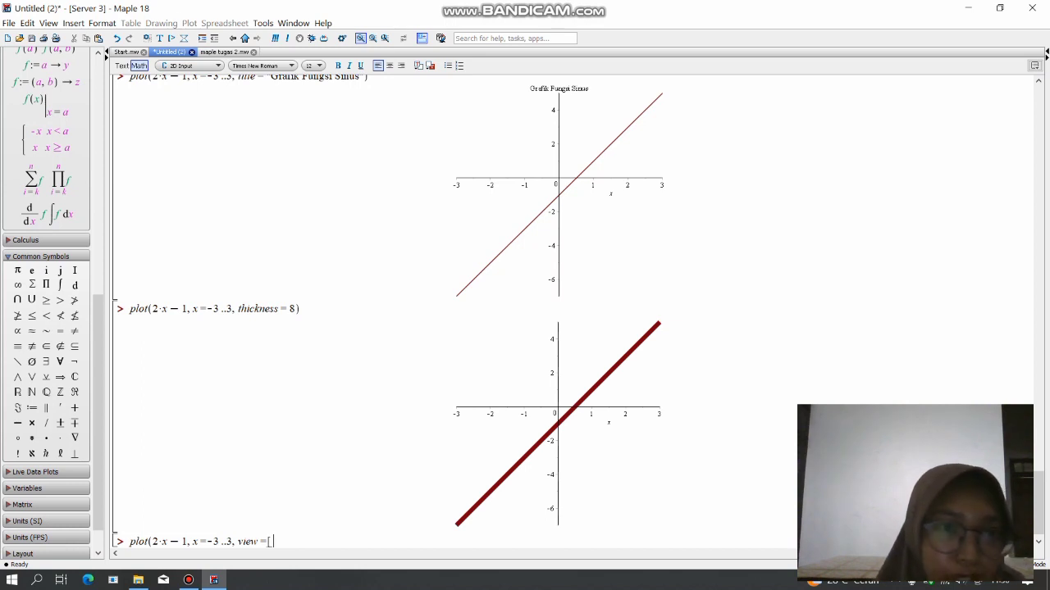
# Add a view option to the plot command, rechecking its syntax in maple tugas 2.mw, and enter -3..4 as its x-range.
pyautogui.click(223, 51)
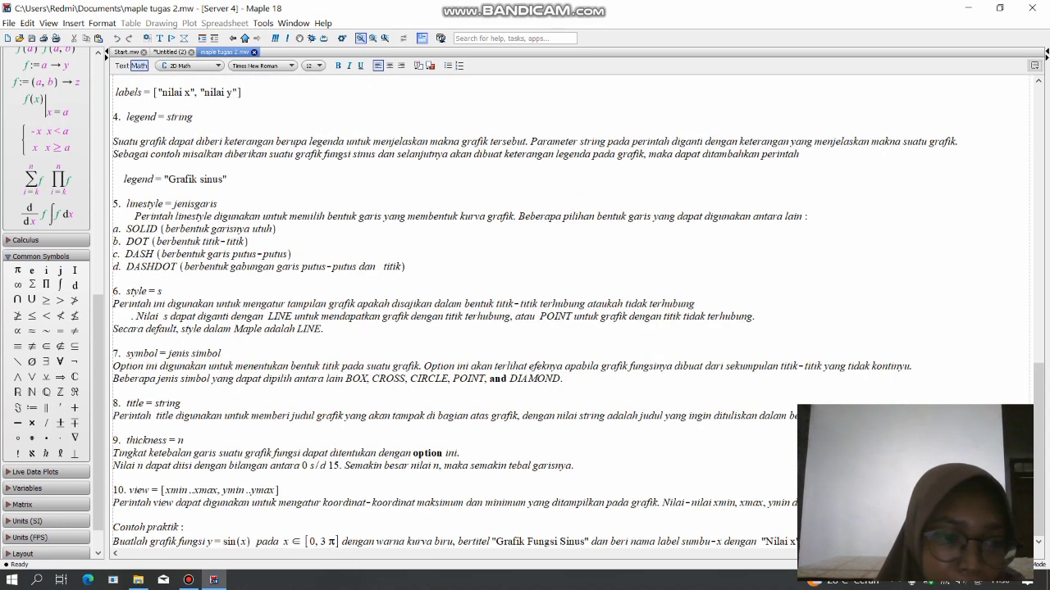
pyautogui.click(169, 52)
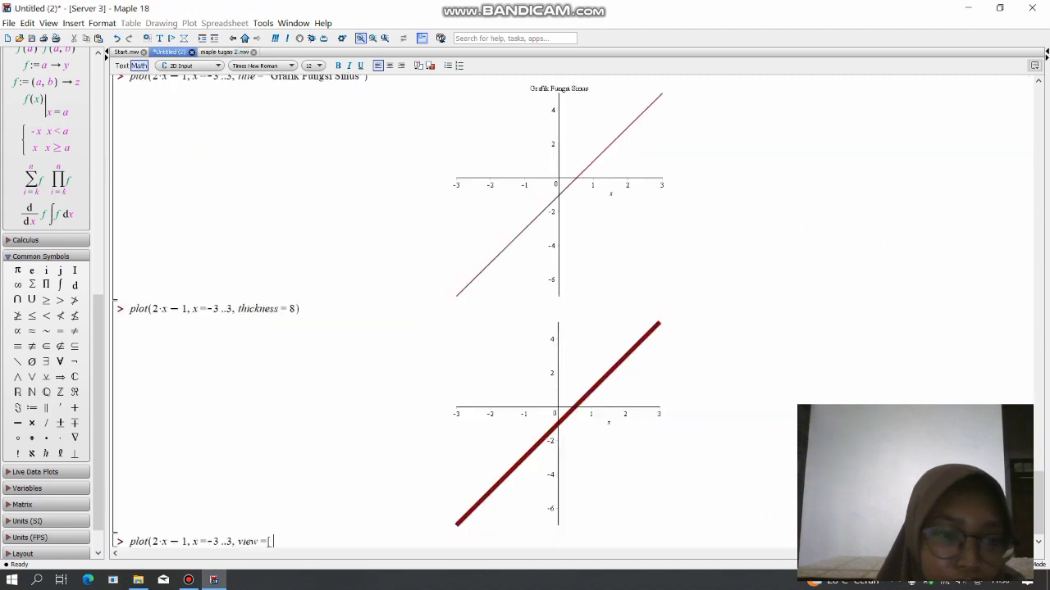
pyautogui.write('-')
pyautogui.write('3')
pyautogui.write('..')
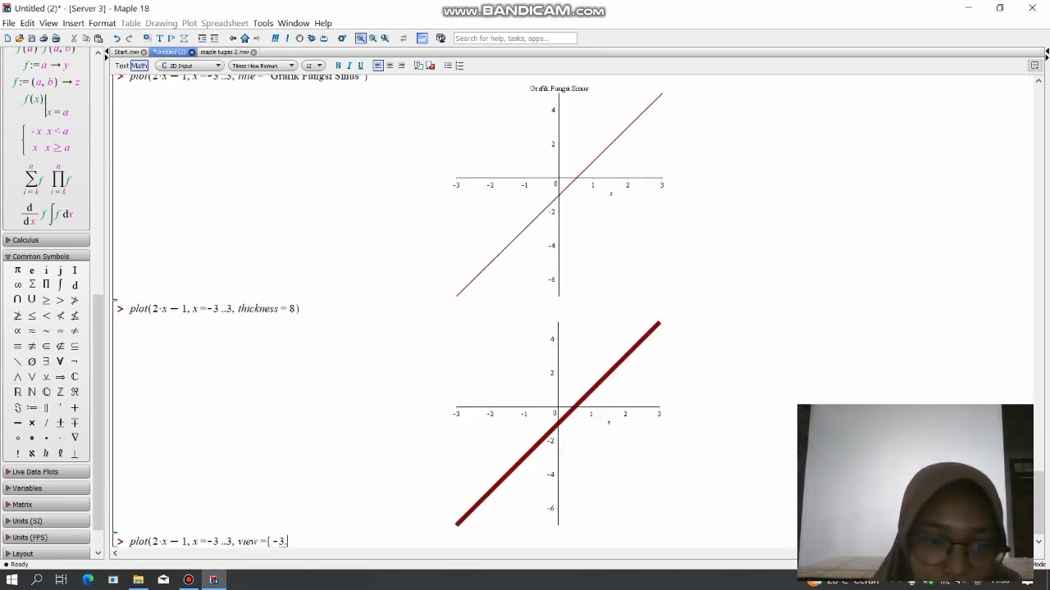
pyautogui.write('4,')
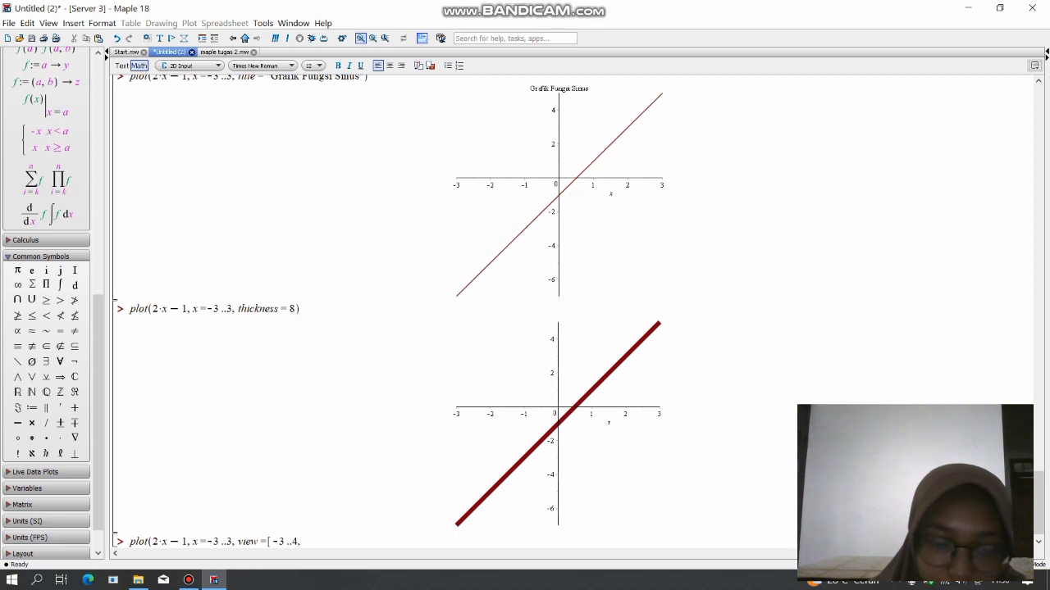
pyautogui.write('-')
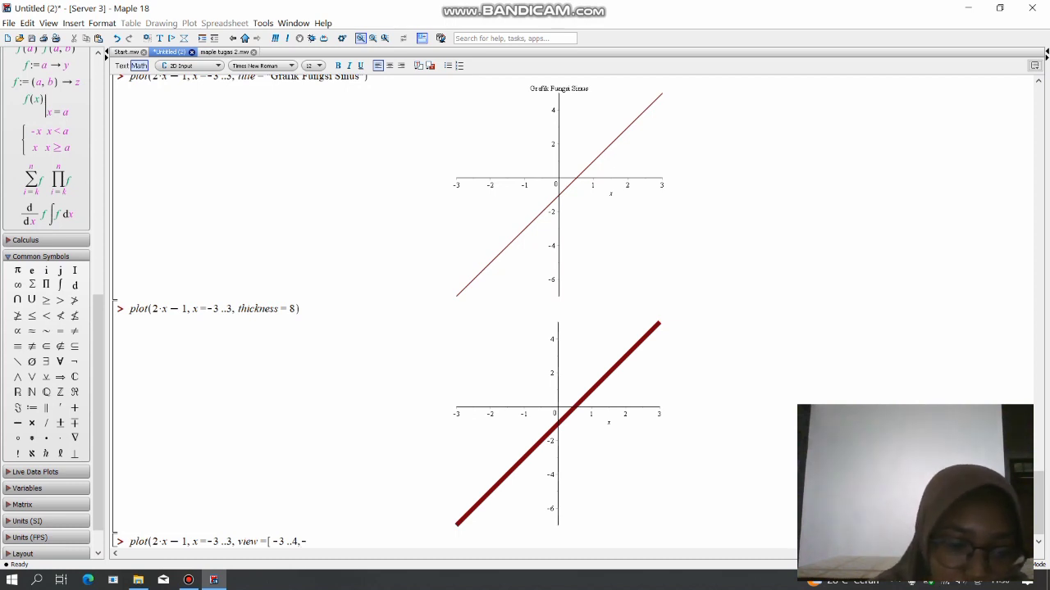
pyautogui.write('2')
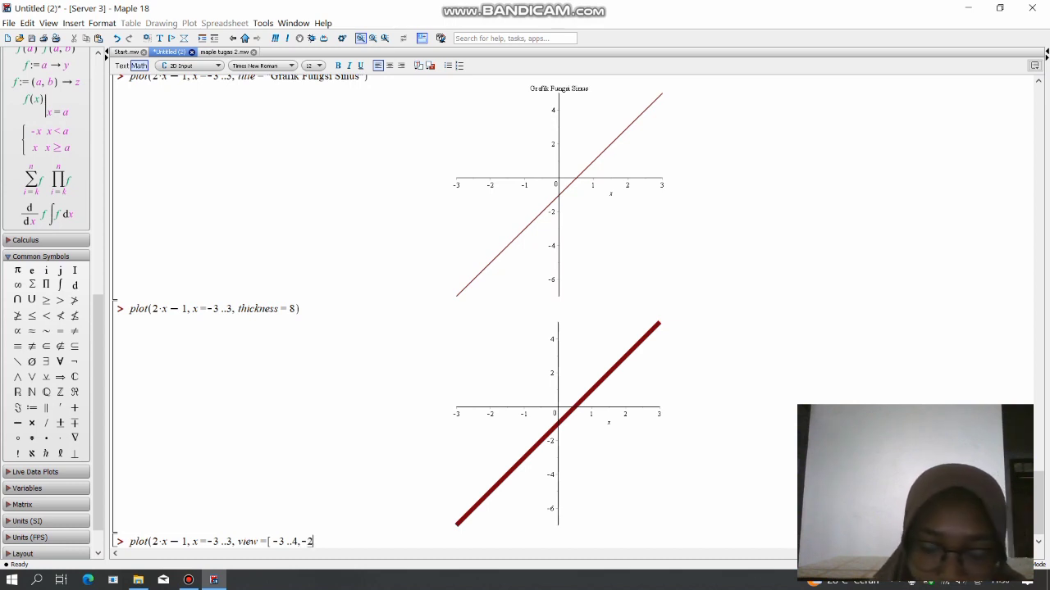
pyautogui.write('..')
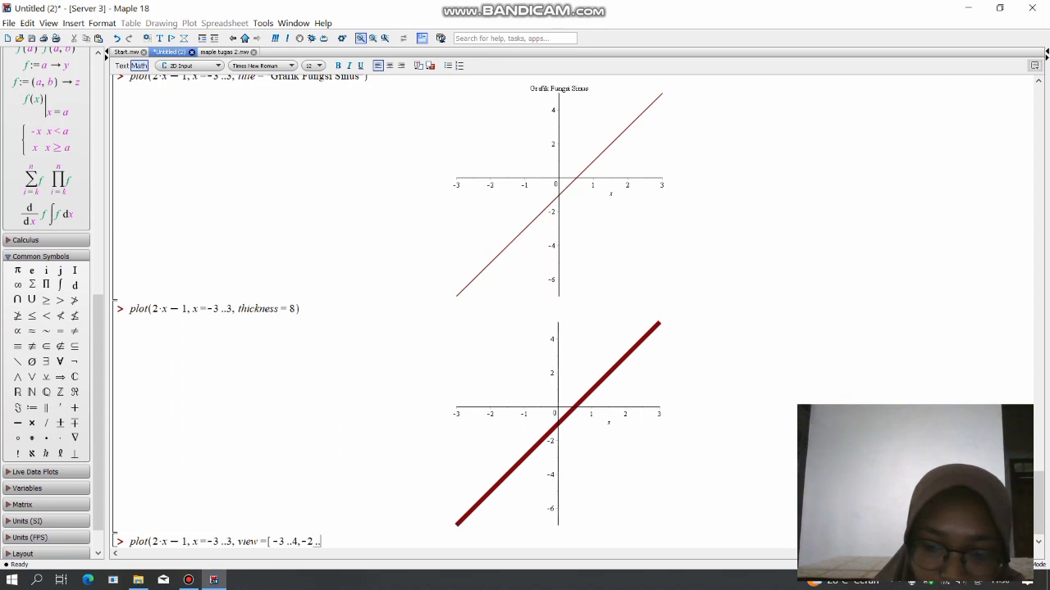
pyautogui.write('5')
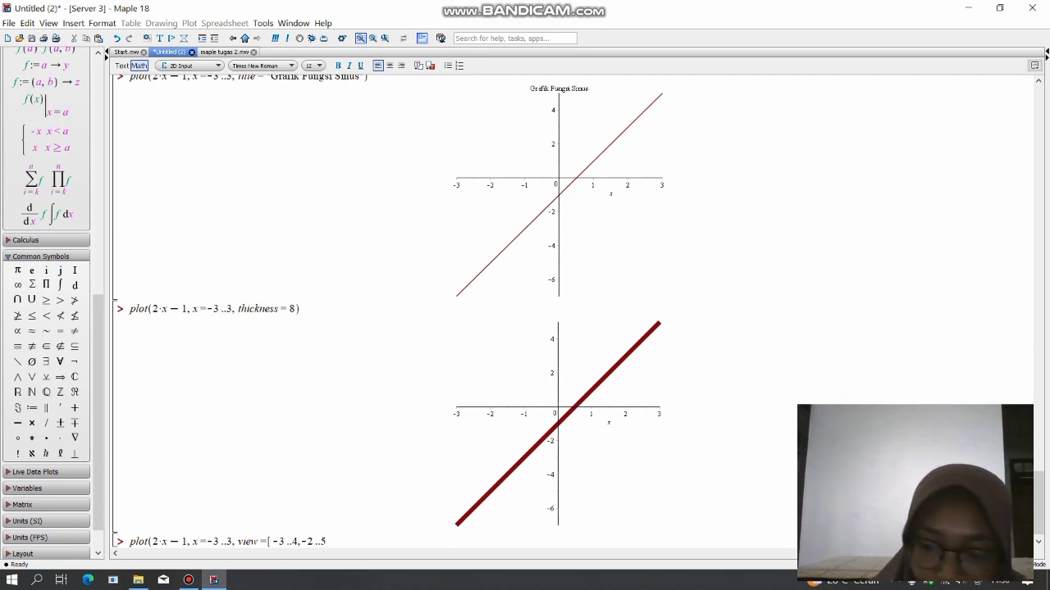
pyautogui.write(']')
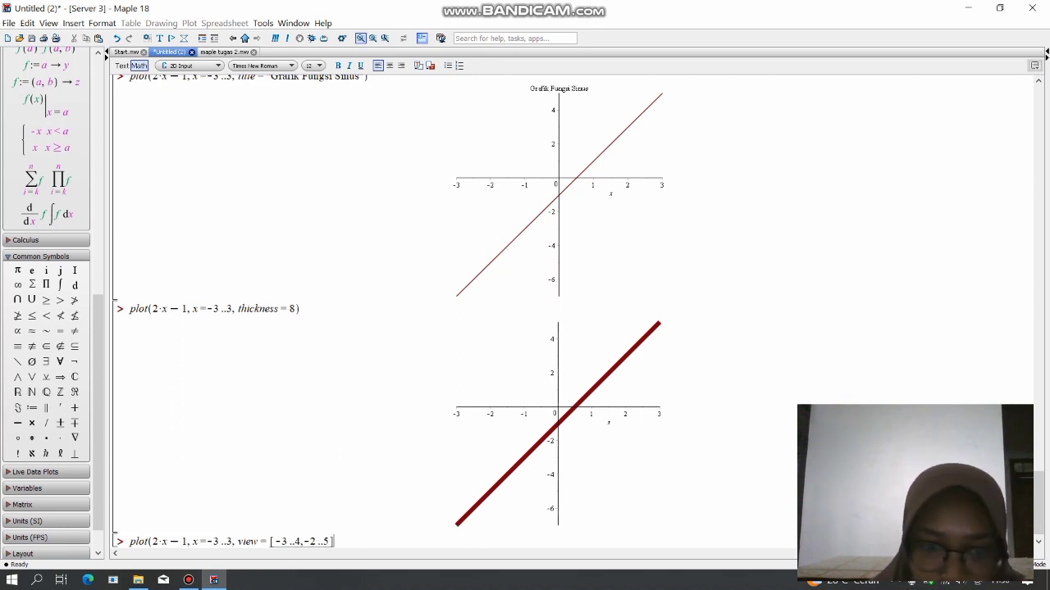
pyautogui.write(')')
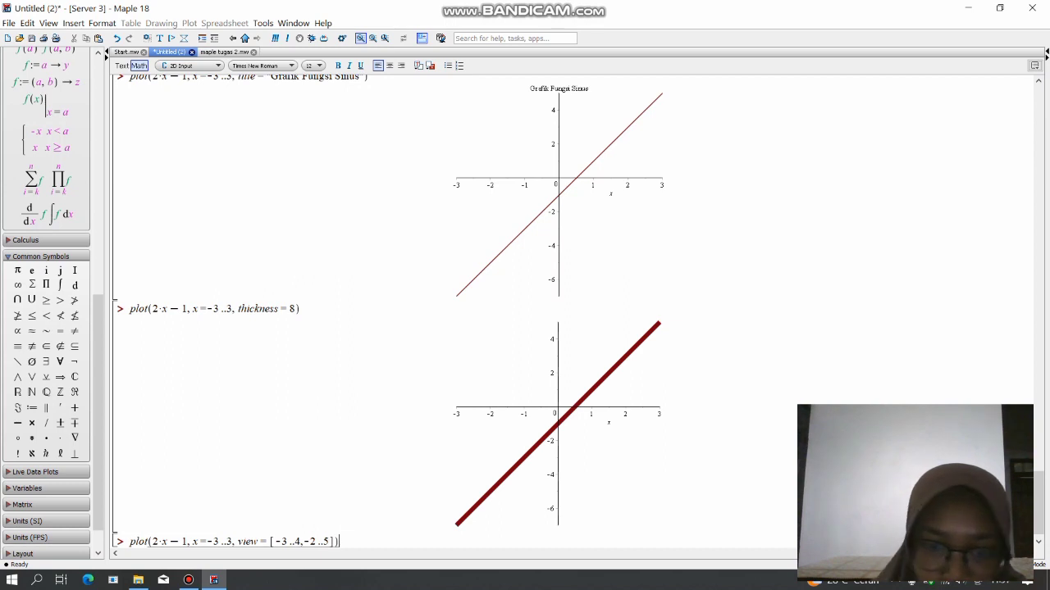
# Enter -2..5 as the view option's y-range, close the list and the plot command, and evaluate it.
pyautogui.press('Return')
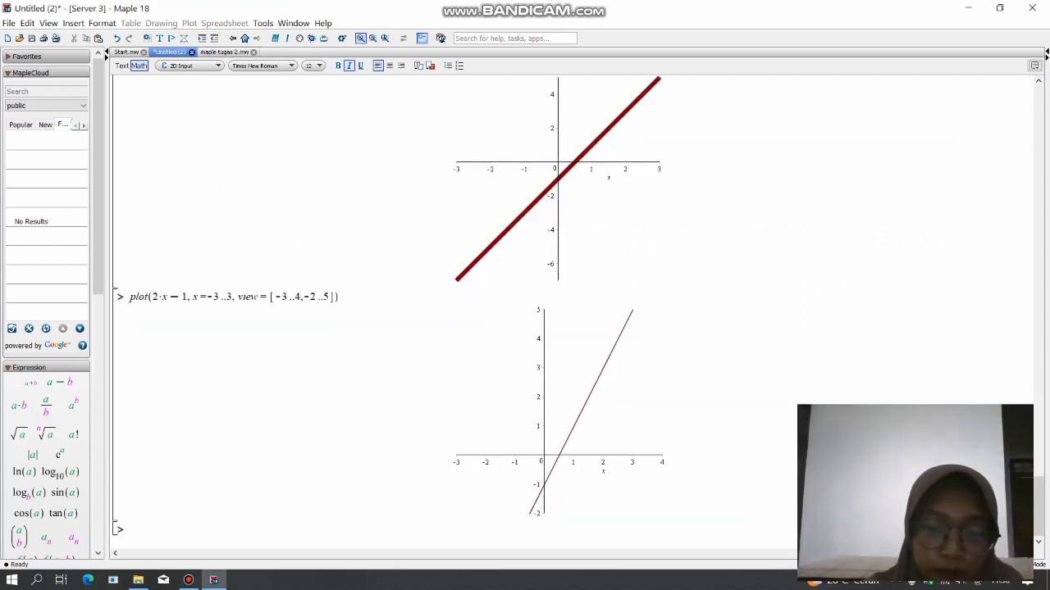
# Begin a plot command for sin(x) below the graph made with the view option.
pyautogui.write('plot')
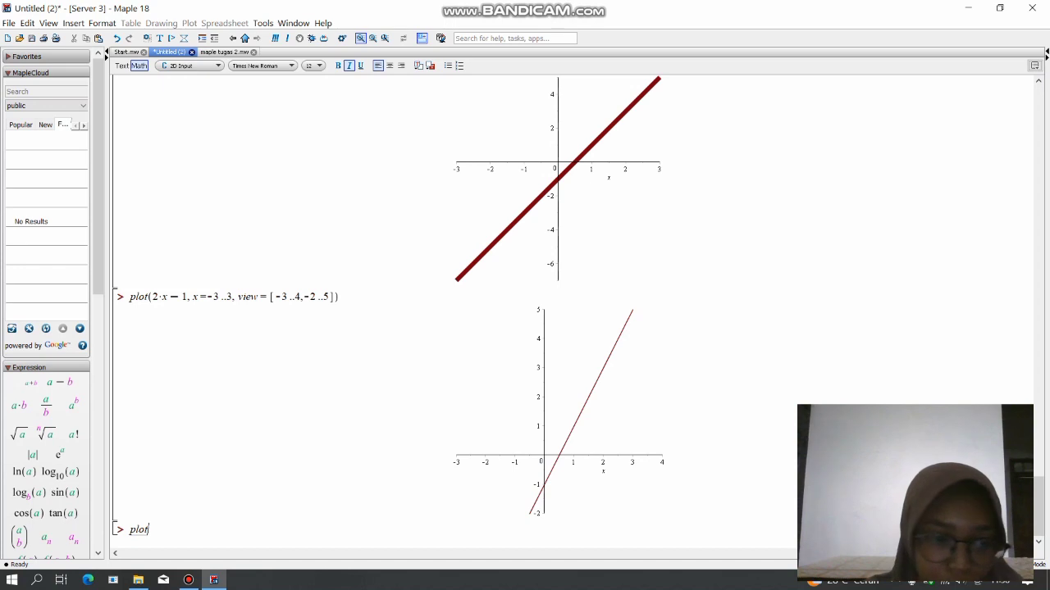
pyautogui.write('(')
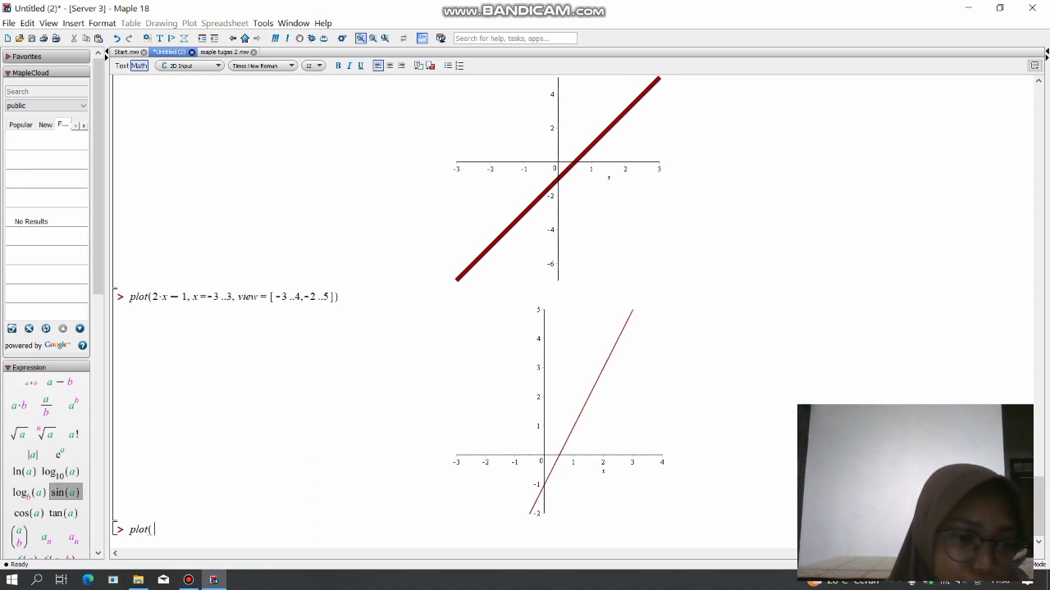
pyautogui.click(64, 492)
pyautogui.write('x')
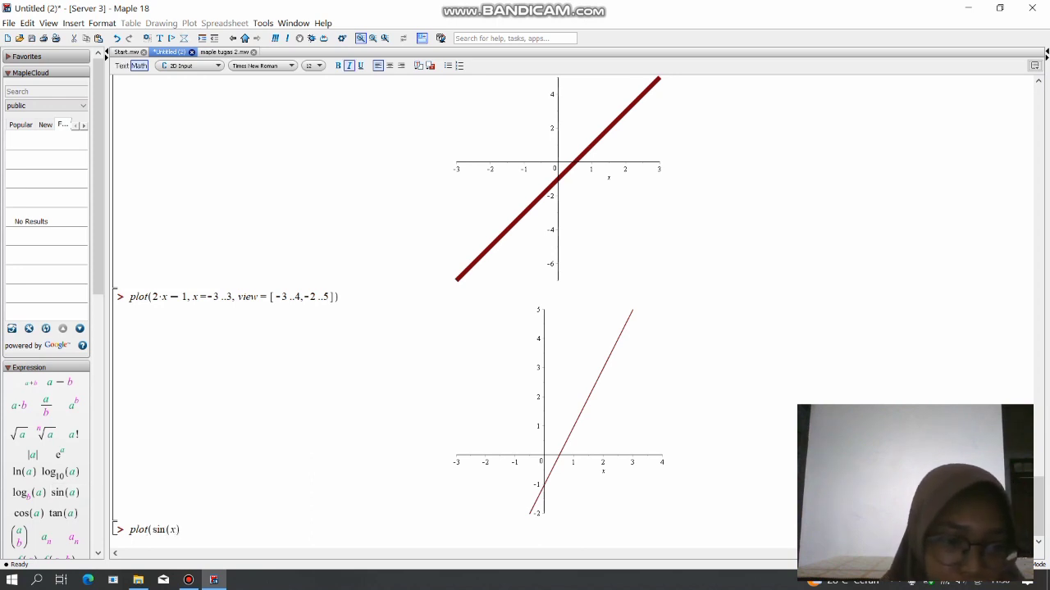
pyautogui.press('Right')
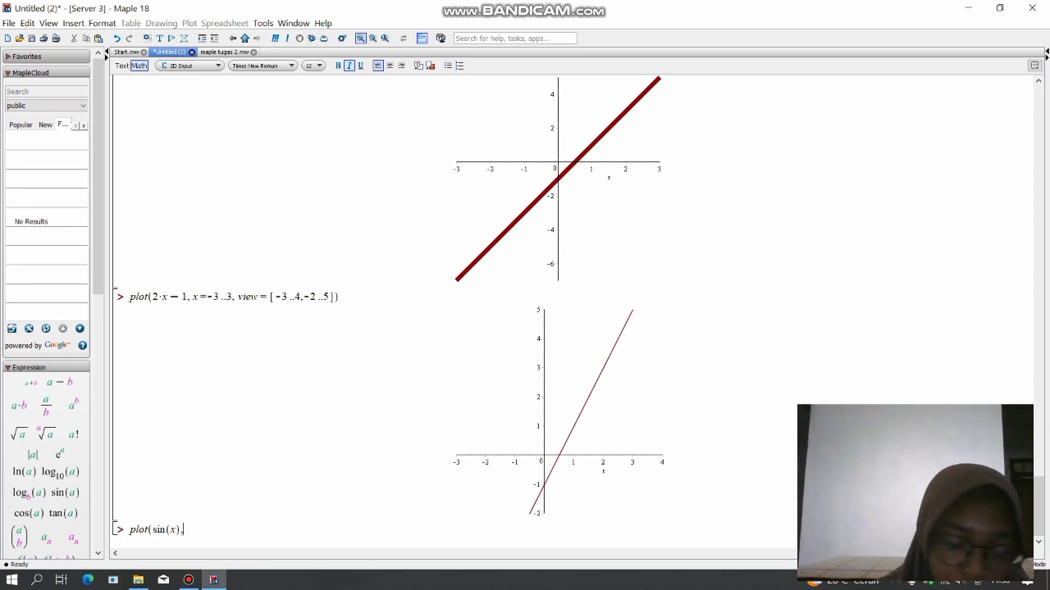
# Add the range x=0..3*Pi to the sin(x) plot command.
pyautogui.write(', x ')
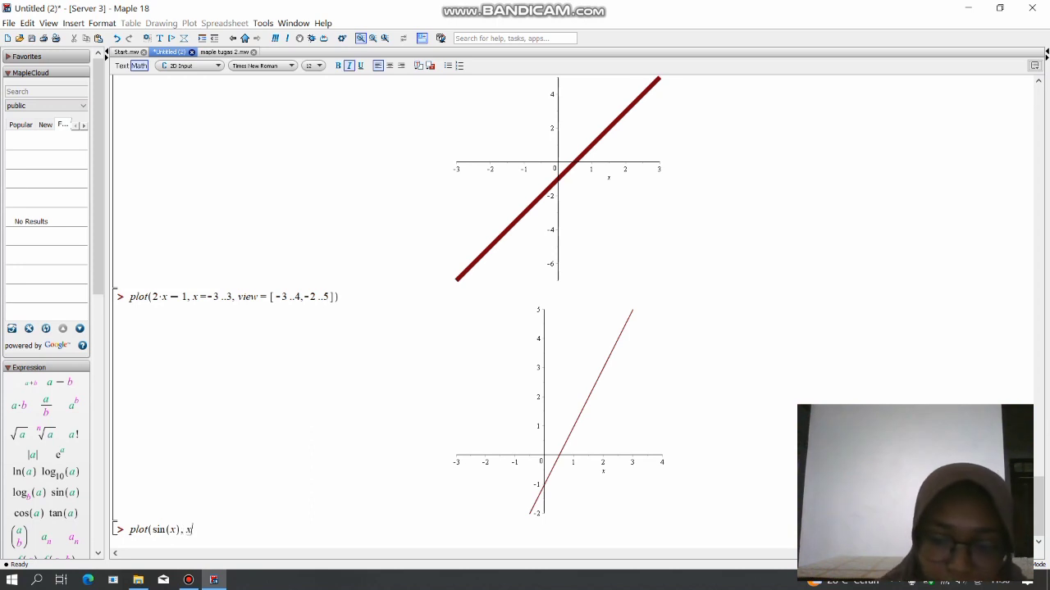
pyautogui.write('=')
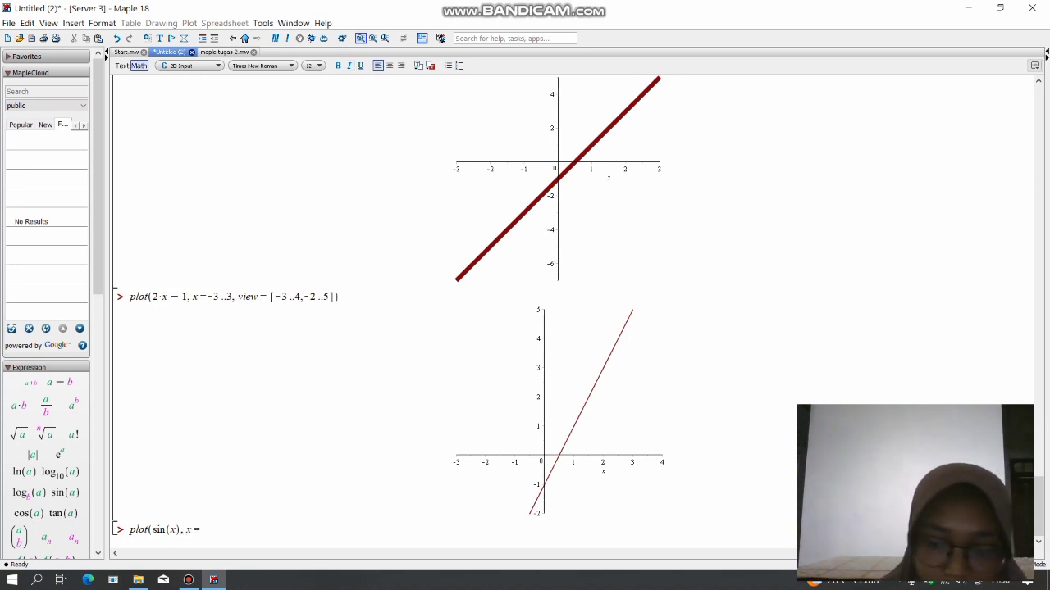
pyautogui.write(' 0 ..3')
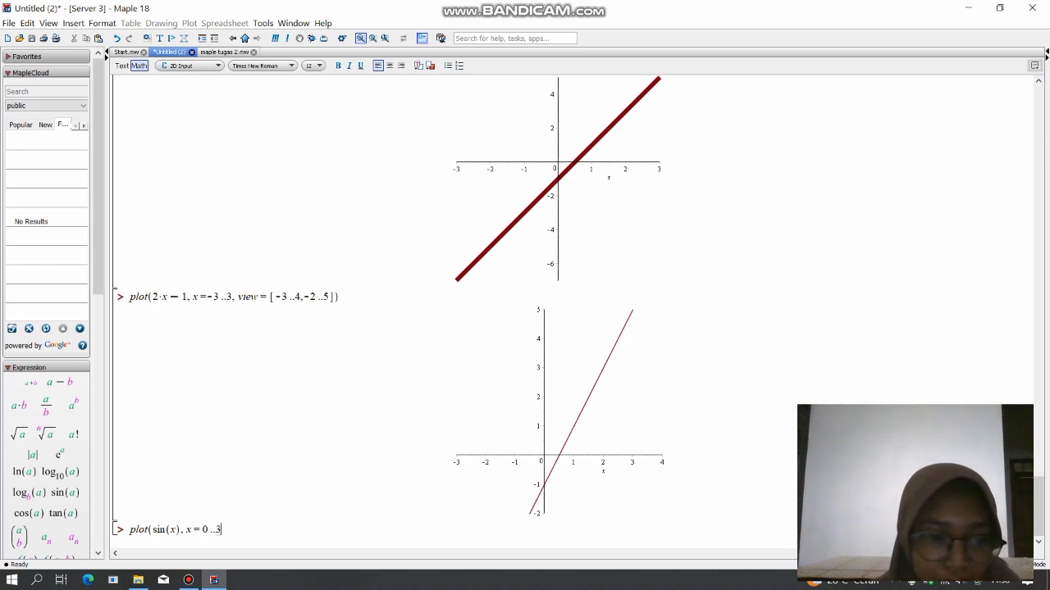
pyautogui.write('.')
pyautogui.press('BackSpace')
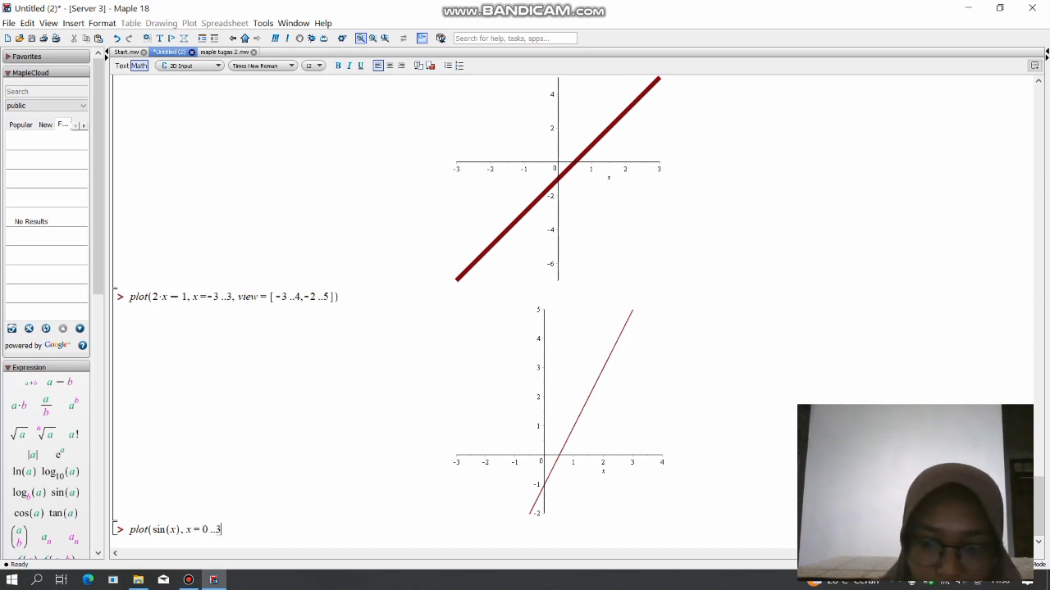
pyautogui.write('*')
pyautogui.press('capslock')
pyautogui.write('P')
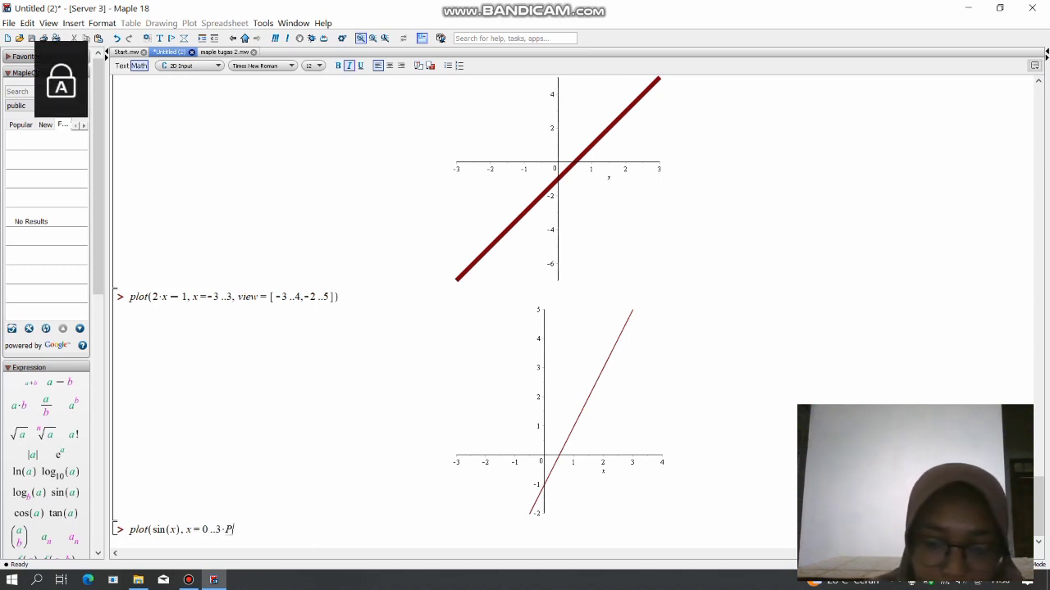
pyautogui.press('capslock')
pyautogui.write('i')
pyautogui.write(')')
pyautogui.write('color')
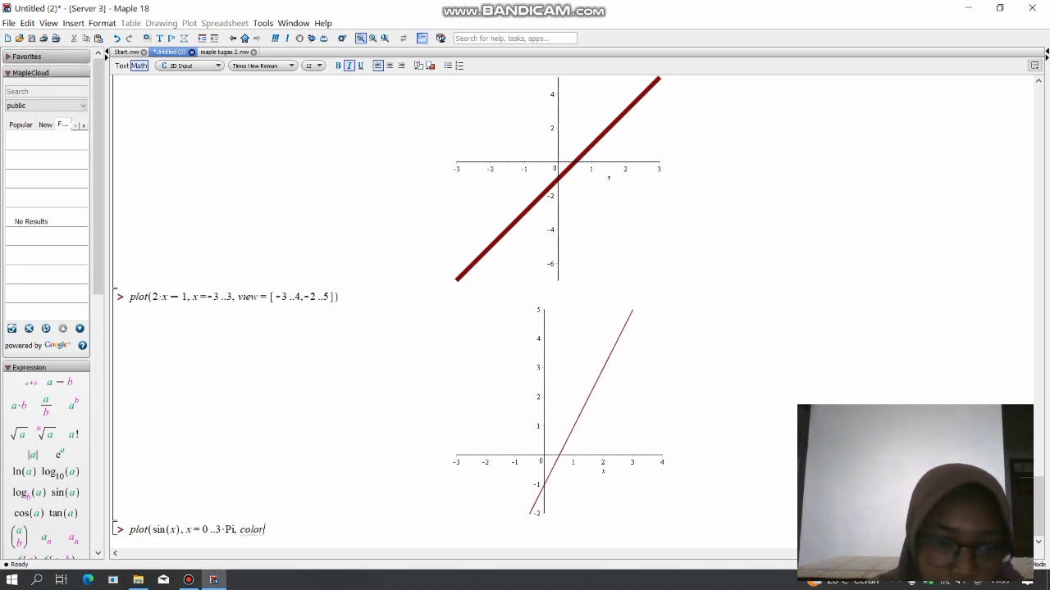
pyautogui.write('=blu')
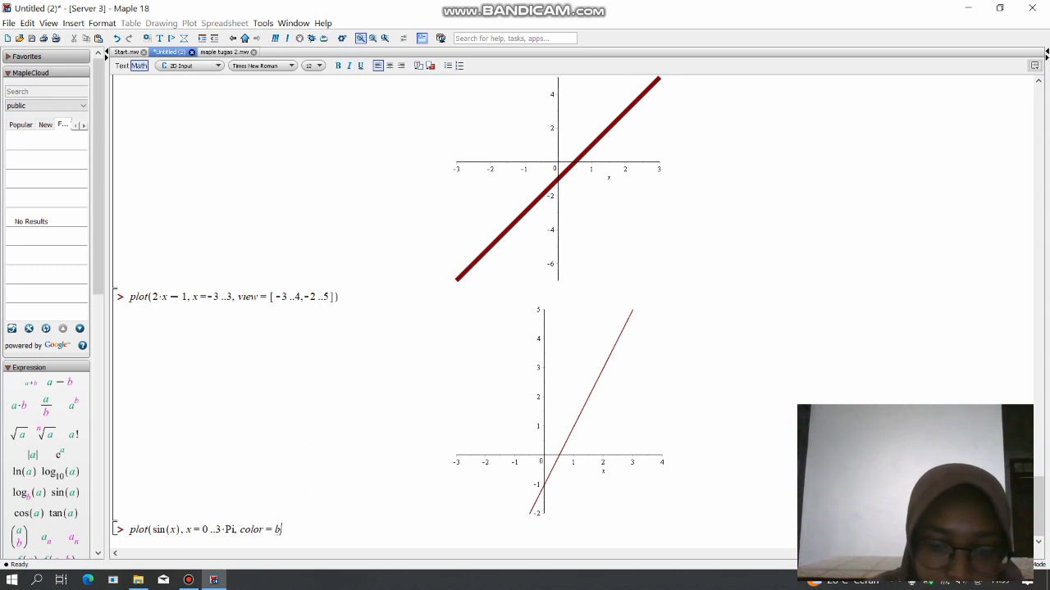
pyautogui.write('e')
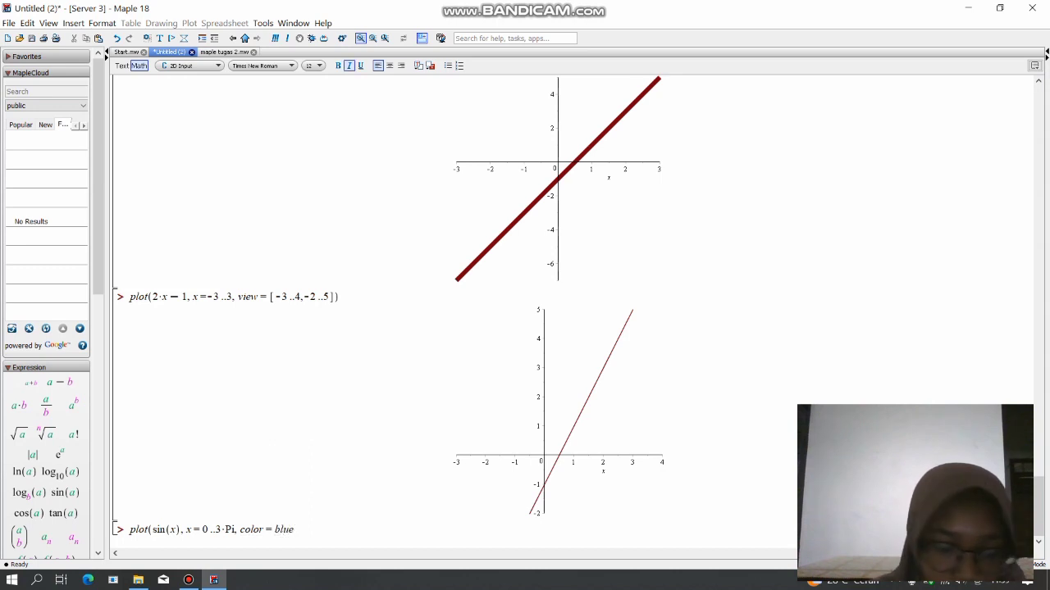
pyautogui.write(', t')
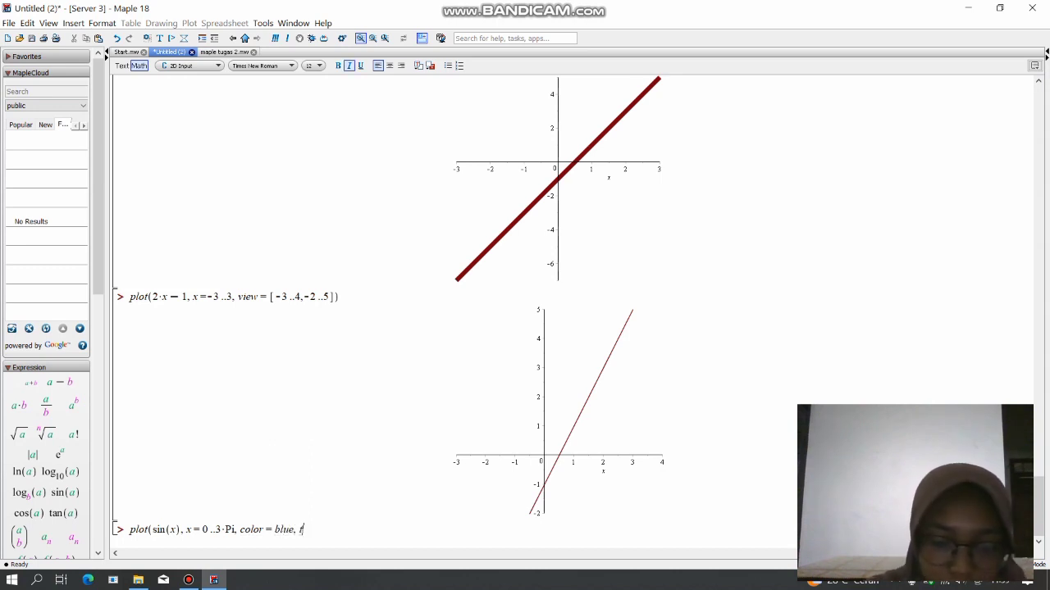
pyautogui.write('itle=')
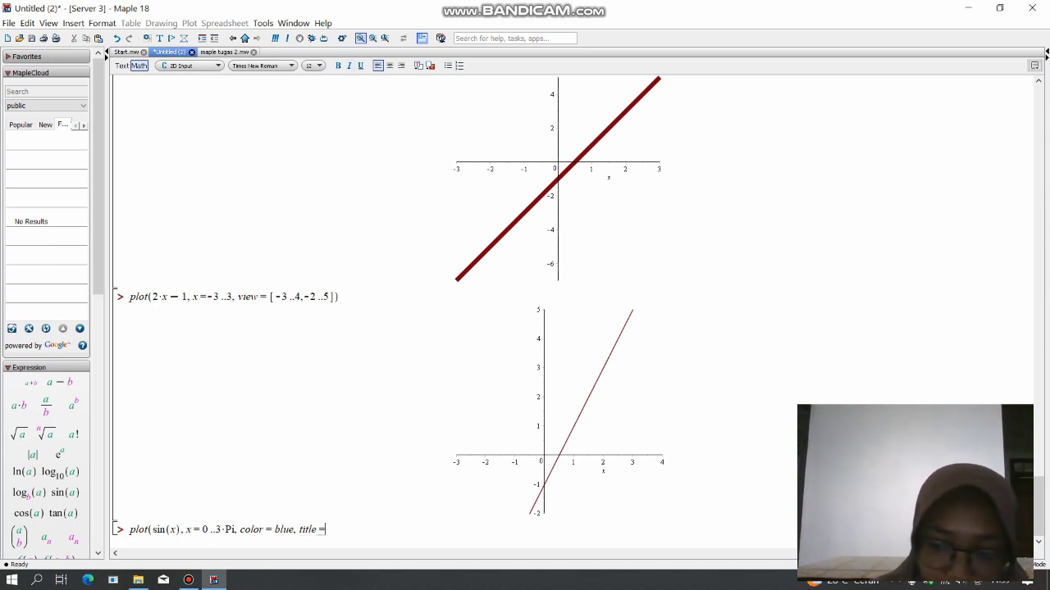
pyautogui.write("'")
# Add a title option to the sin(x) plot with the text "Grafik Fungsi Sinus".
pyautogui.press('BackSpace')
pyautogui.write('"')
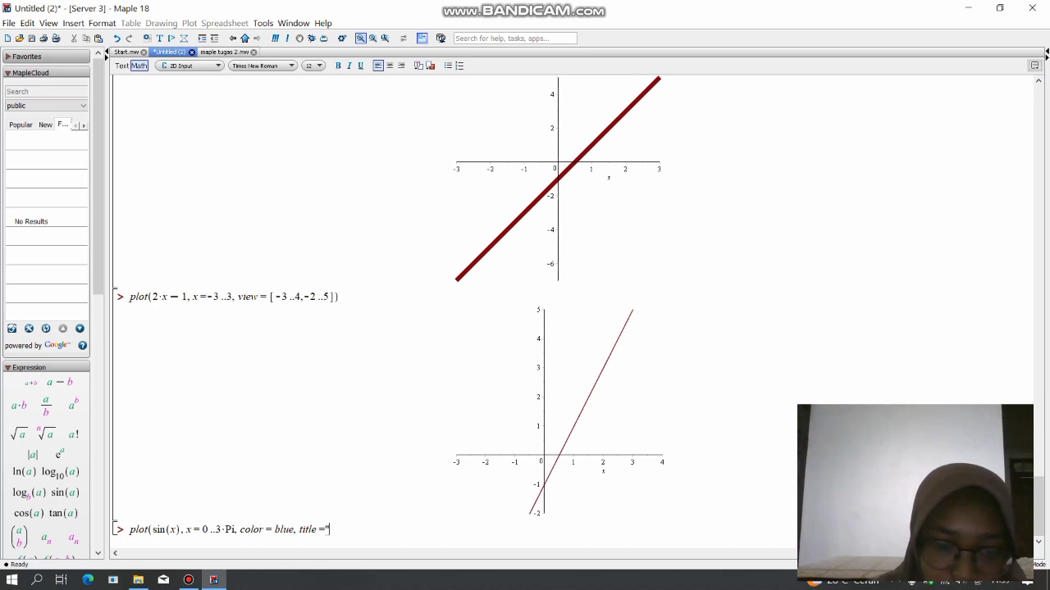
pyautogui.press('capslock')
pyautogui.write('G')
pyautogui.press('capslock')
pyautogui.write('rafik')
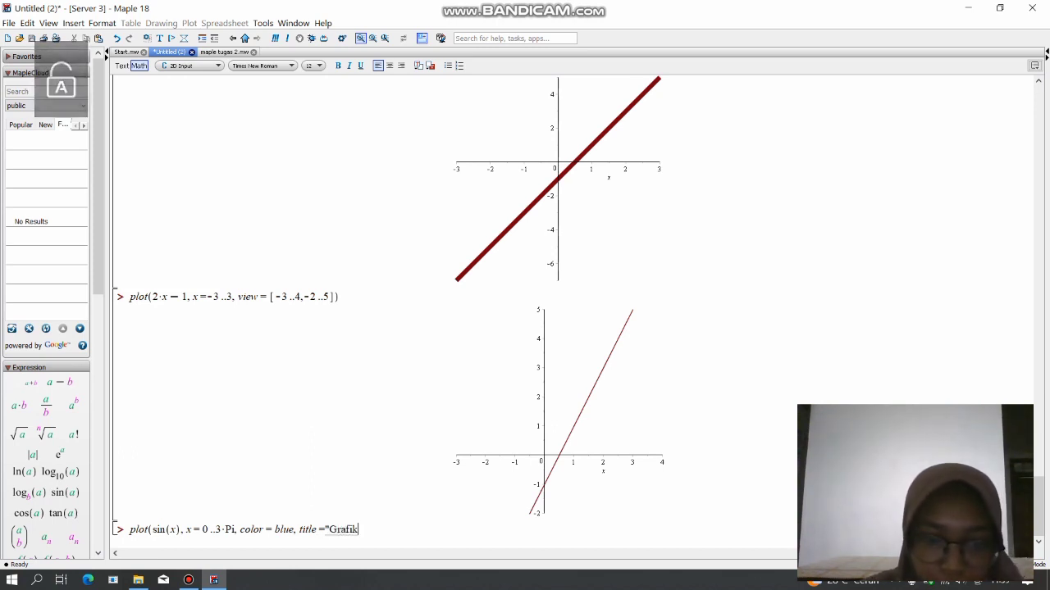
pyautogui.press('capslock')
pyautogui.write('F')
pyautogui.press('capslock')
pyautogui.write('ungsi')
pyautogui.press('capslock')
pyautogui.write('S')
pyautogui.press('capslock')
pyautogui.write('inus')
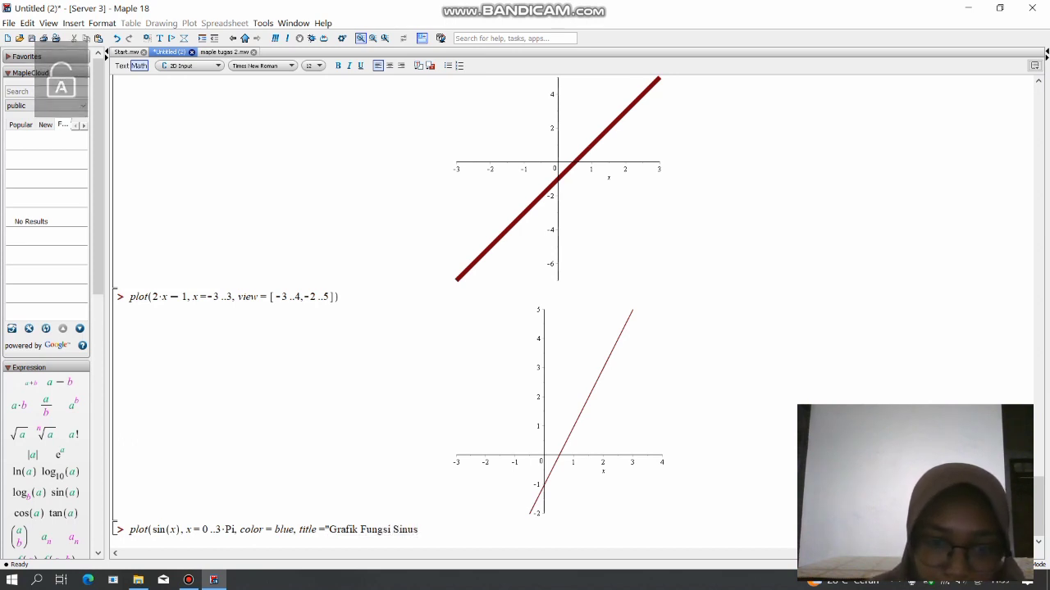
pyautogui.write('"')
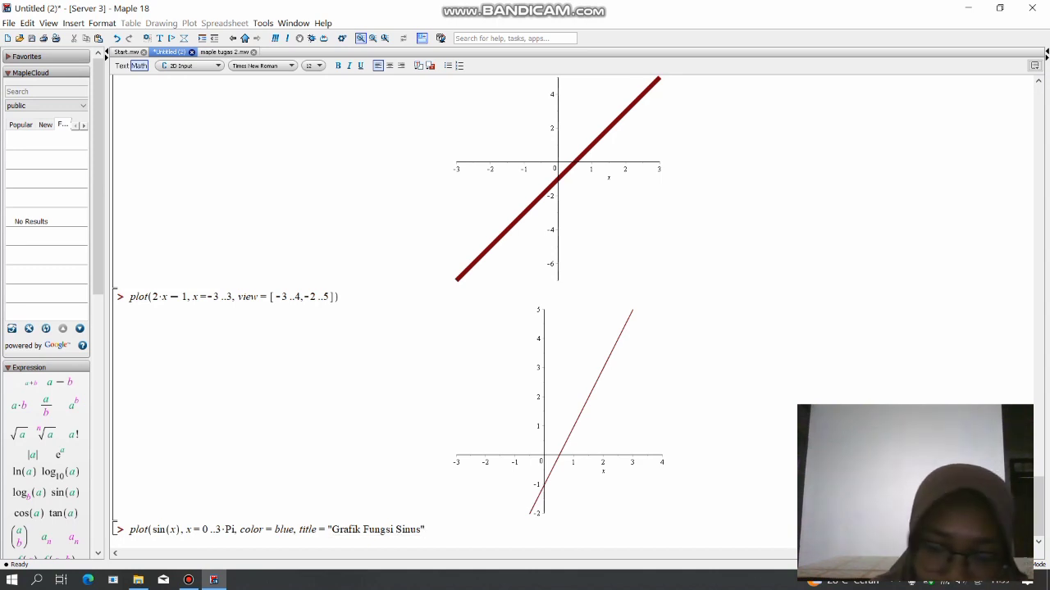
pyautogui.write(', labels')
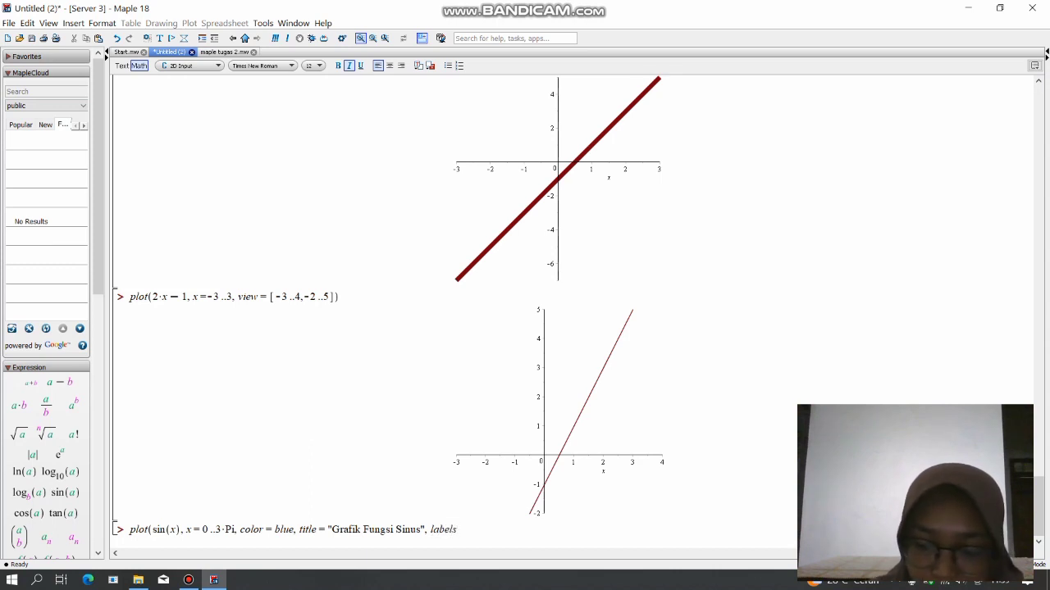
pyautogui.write('=')
# Add a labels option after the title and open its list of axis labels.
pyautogui.press('BackSpace')
pyautogui.write('= [')
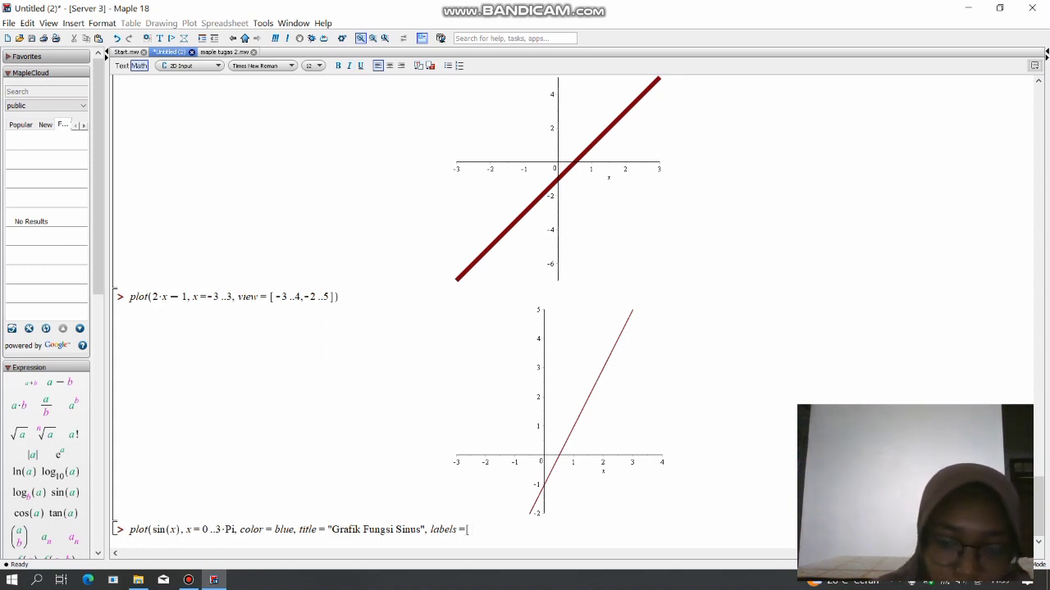
pyautogui.write('"nilai')
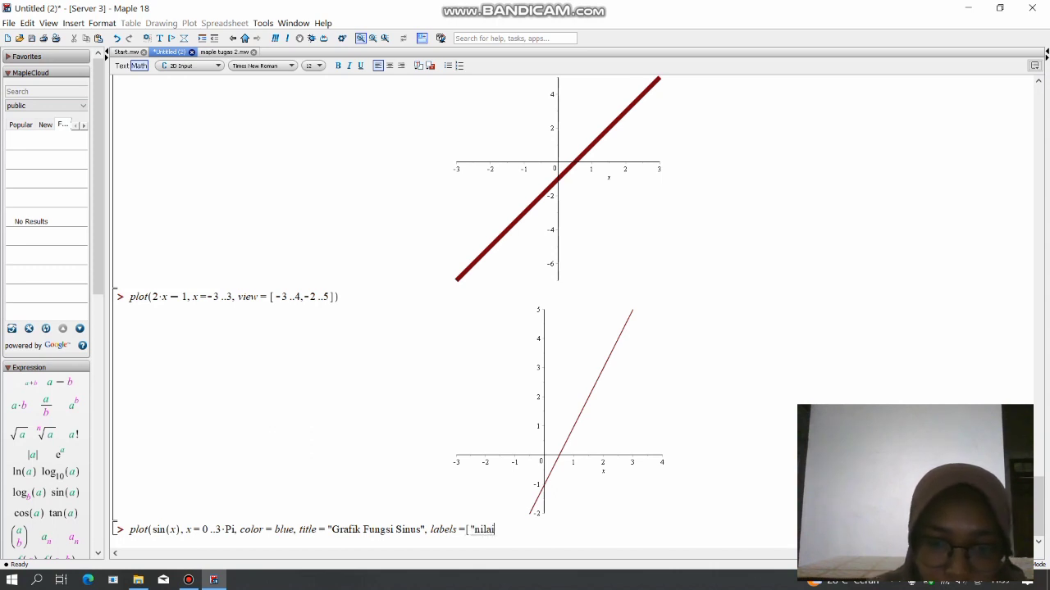
pyautogui.write(' x"')
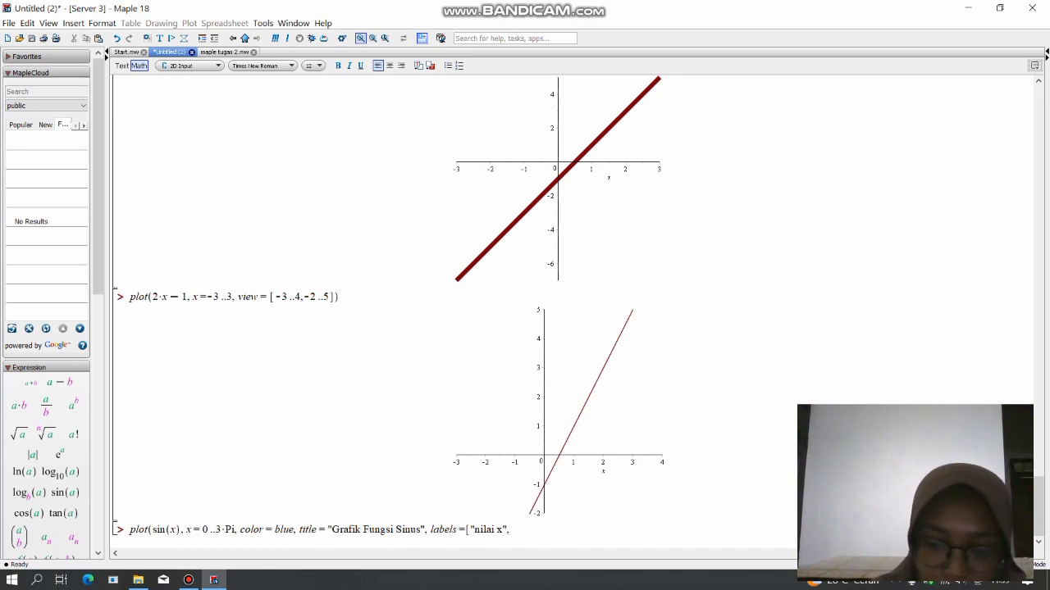
pyautogui.write(',"nilai y')
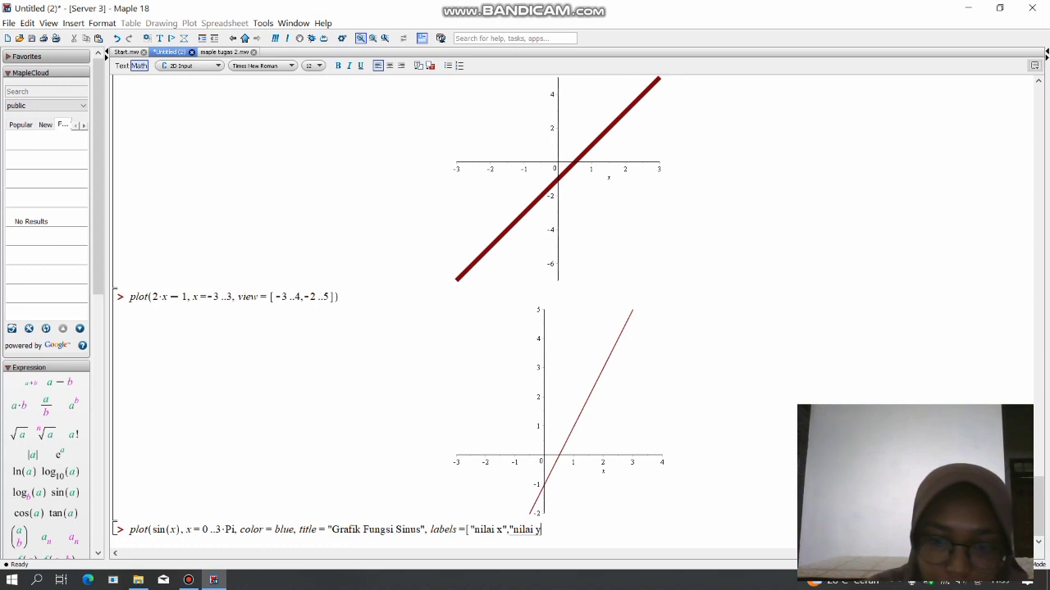
# Enter "nilai x" and "nilai y" as the axis labels, close the list and the plot command, and evaluate it.
pyautogui.write('"')
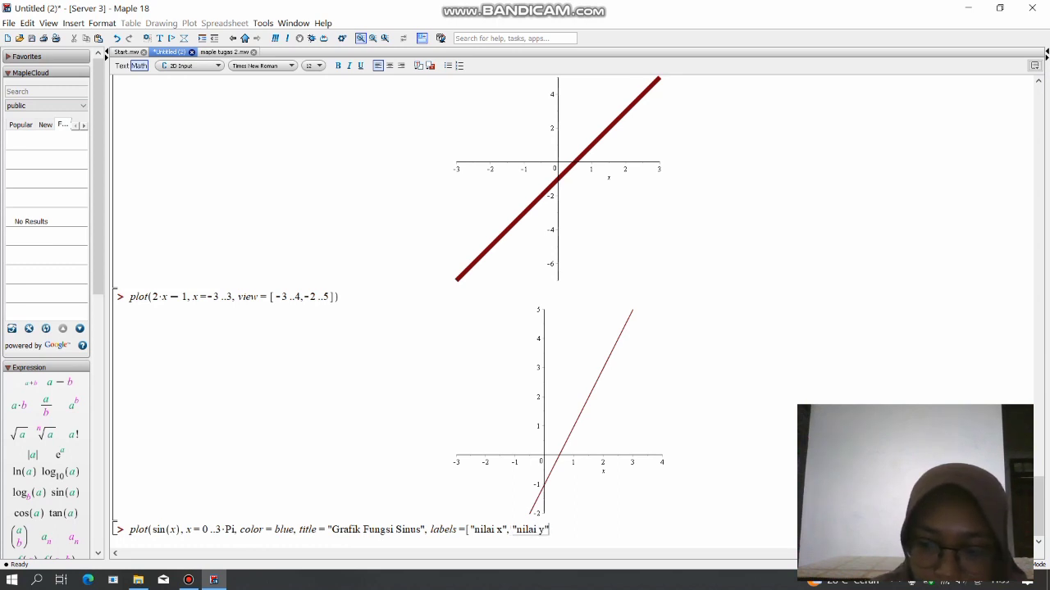
pyautogui.write('])')
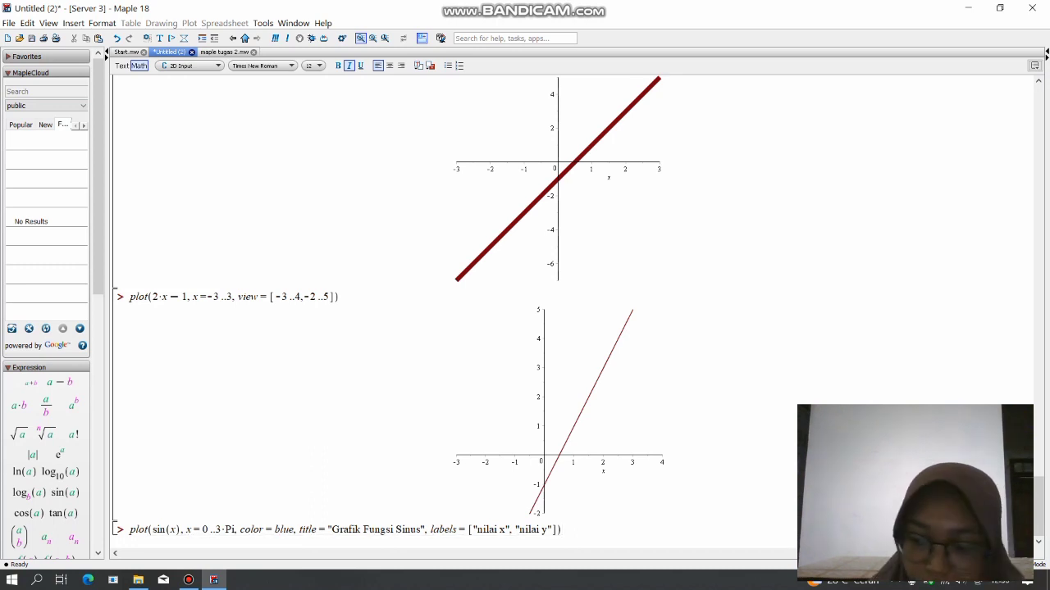
pyautogui.press('Return')
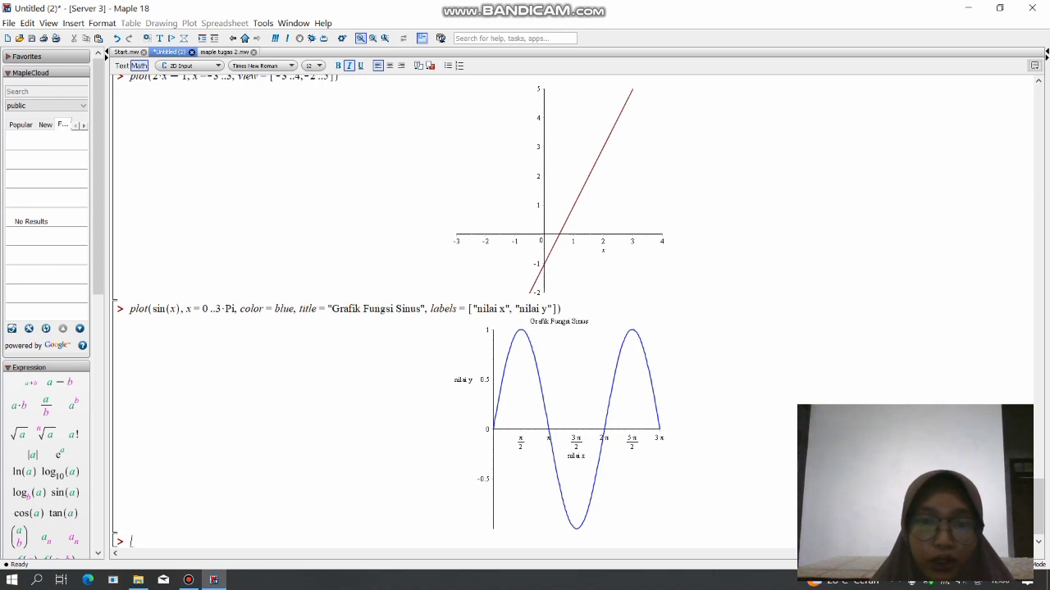
pyautogui.moveTo(189, 580)
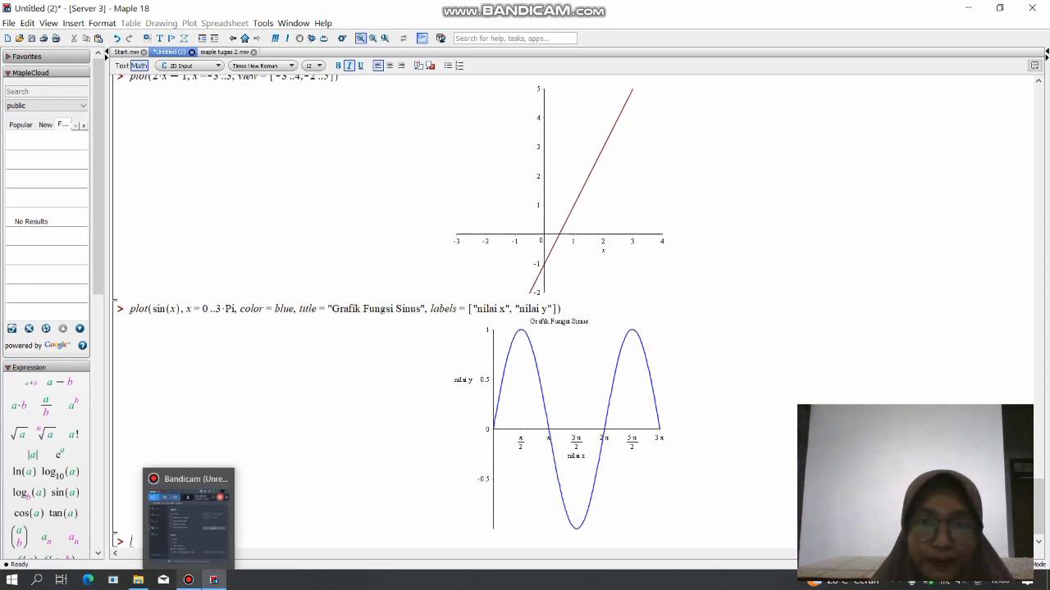
pyautogui.click(188, 557)
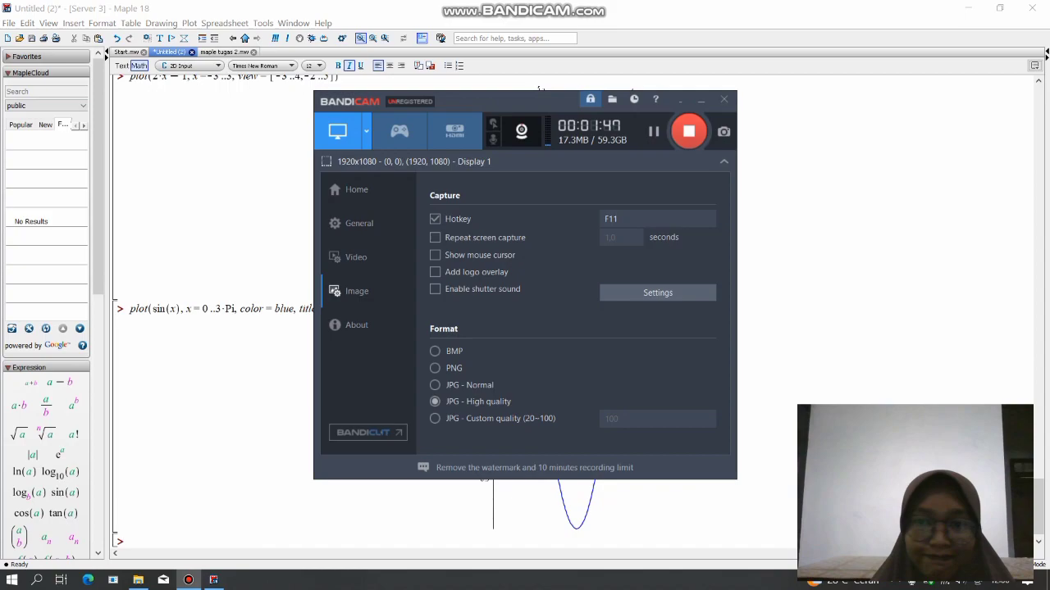